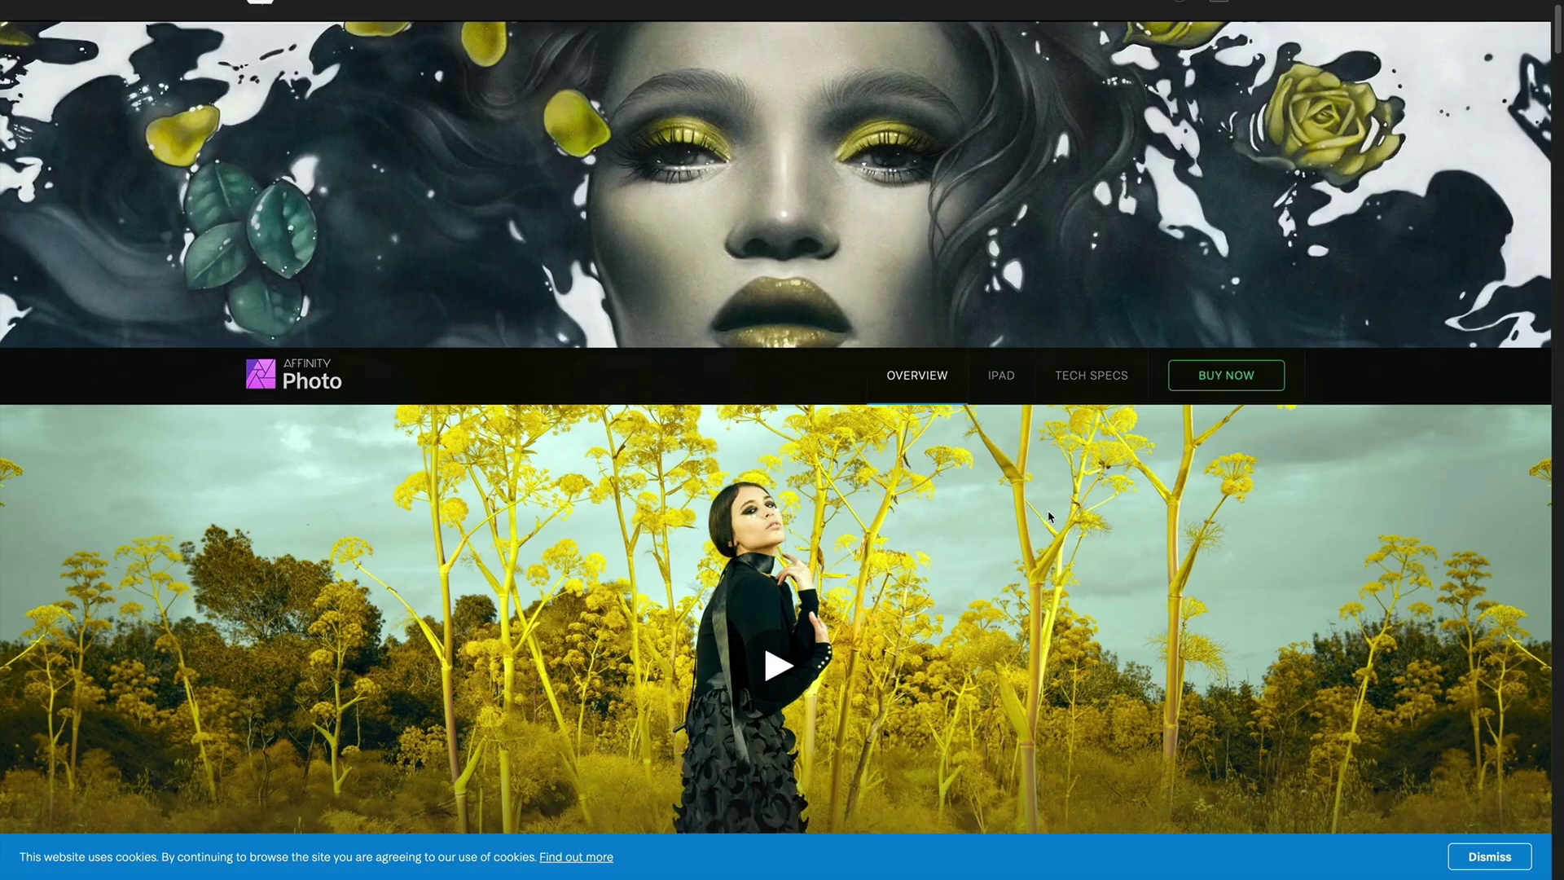
# Look through the Affinity Photo overview page down to the section on professional use
pyautogui.scroll(-2, 1048, 511)
pyautogui.scroll(-5, 1050, 518)
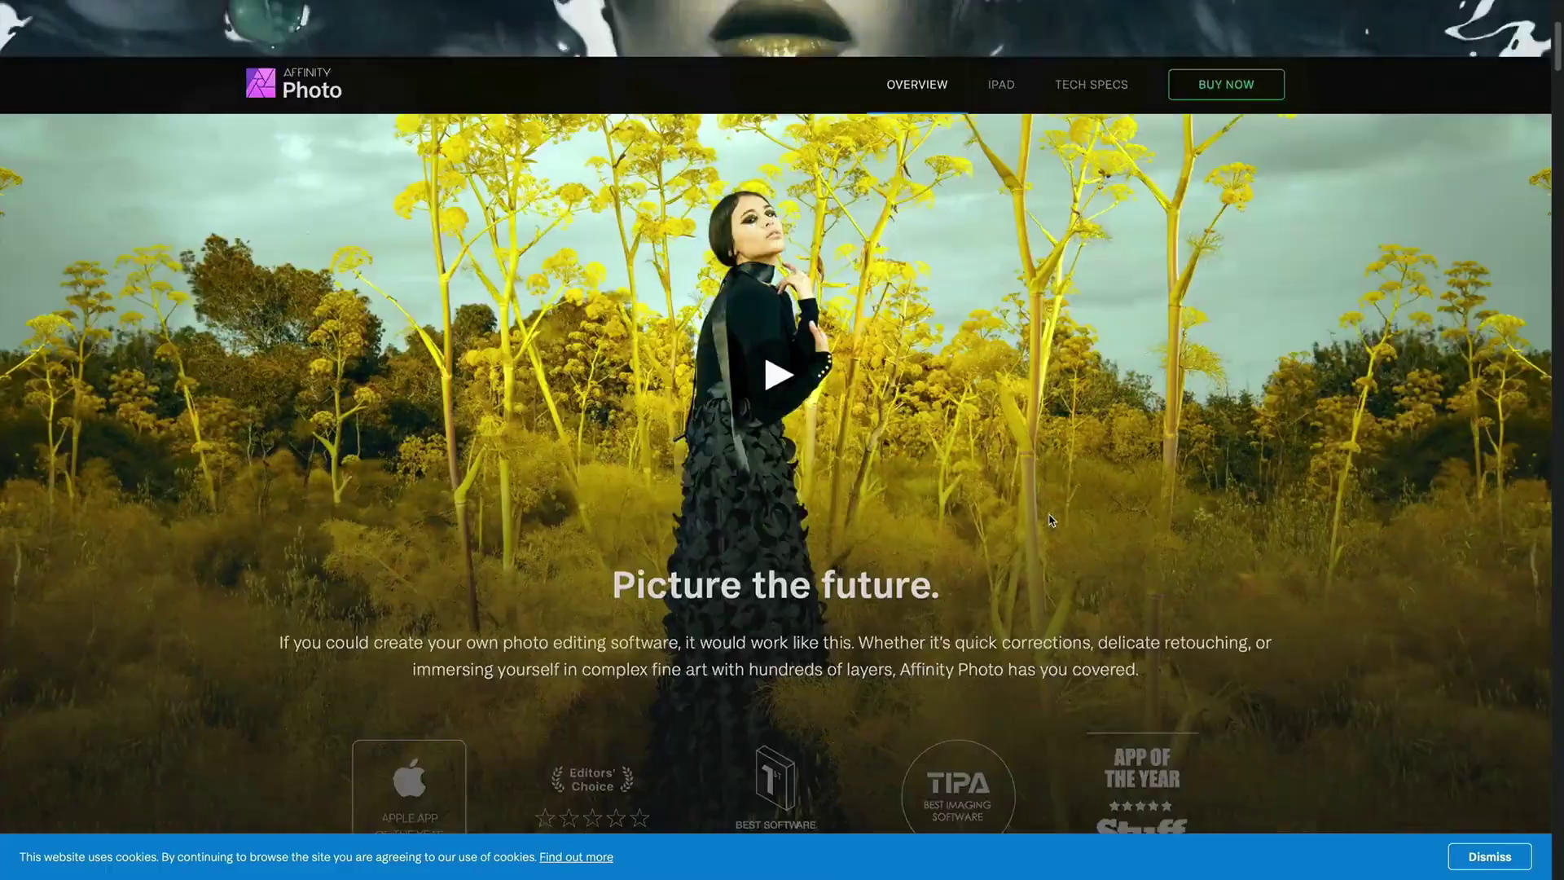
pyautogui.scroll(-7, 1055, 520)
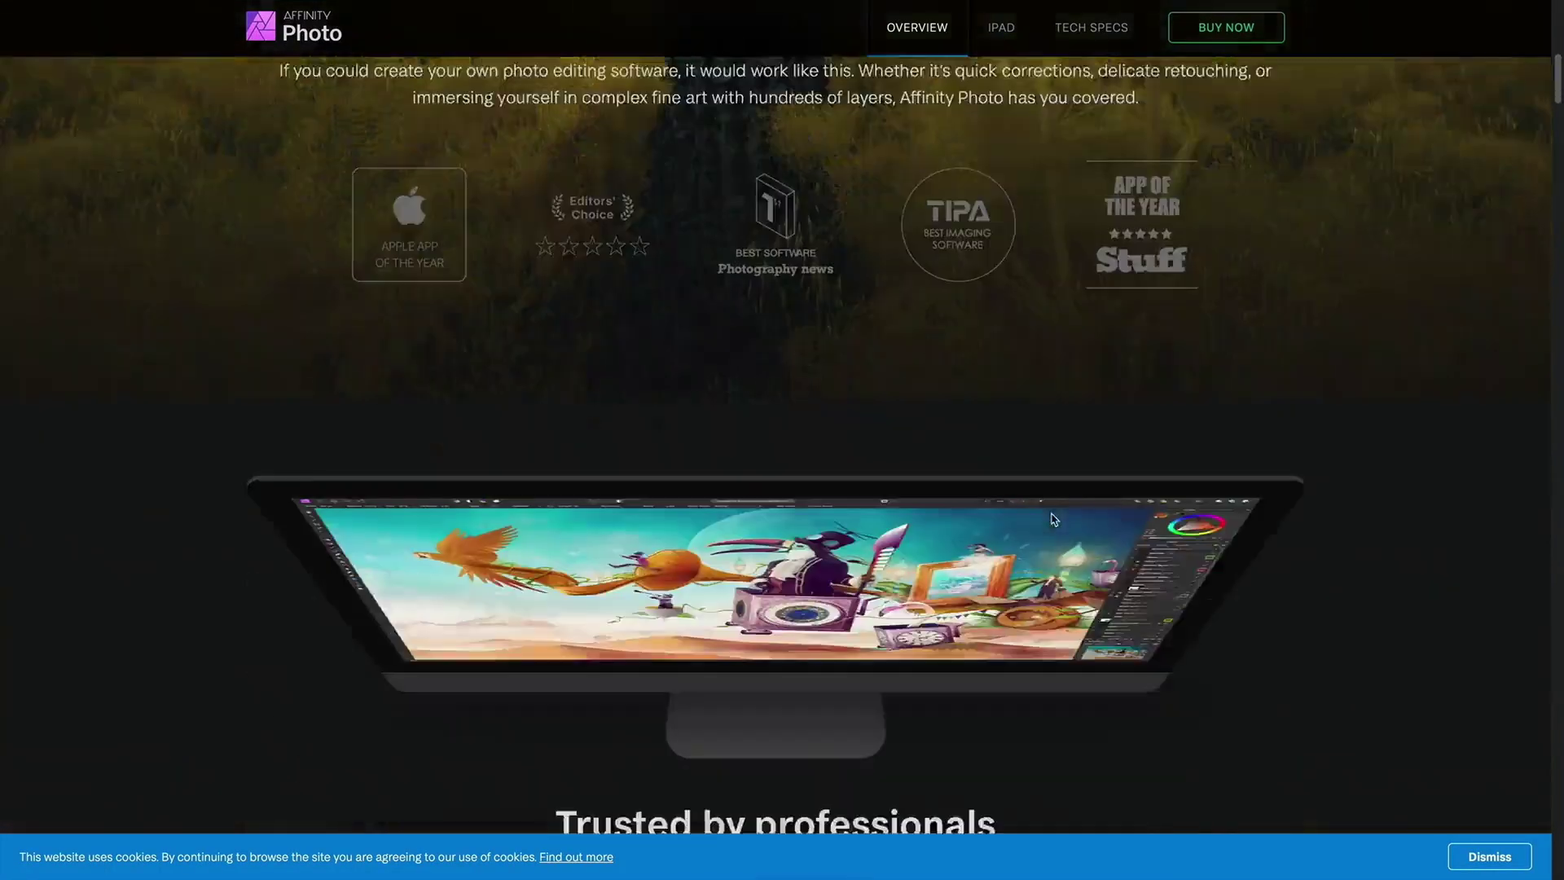
pyautogui.scroll(-3, 1053, 518)
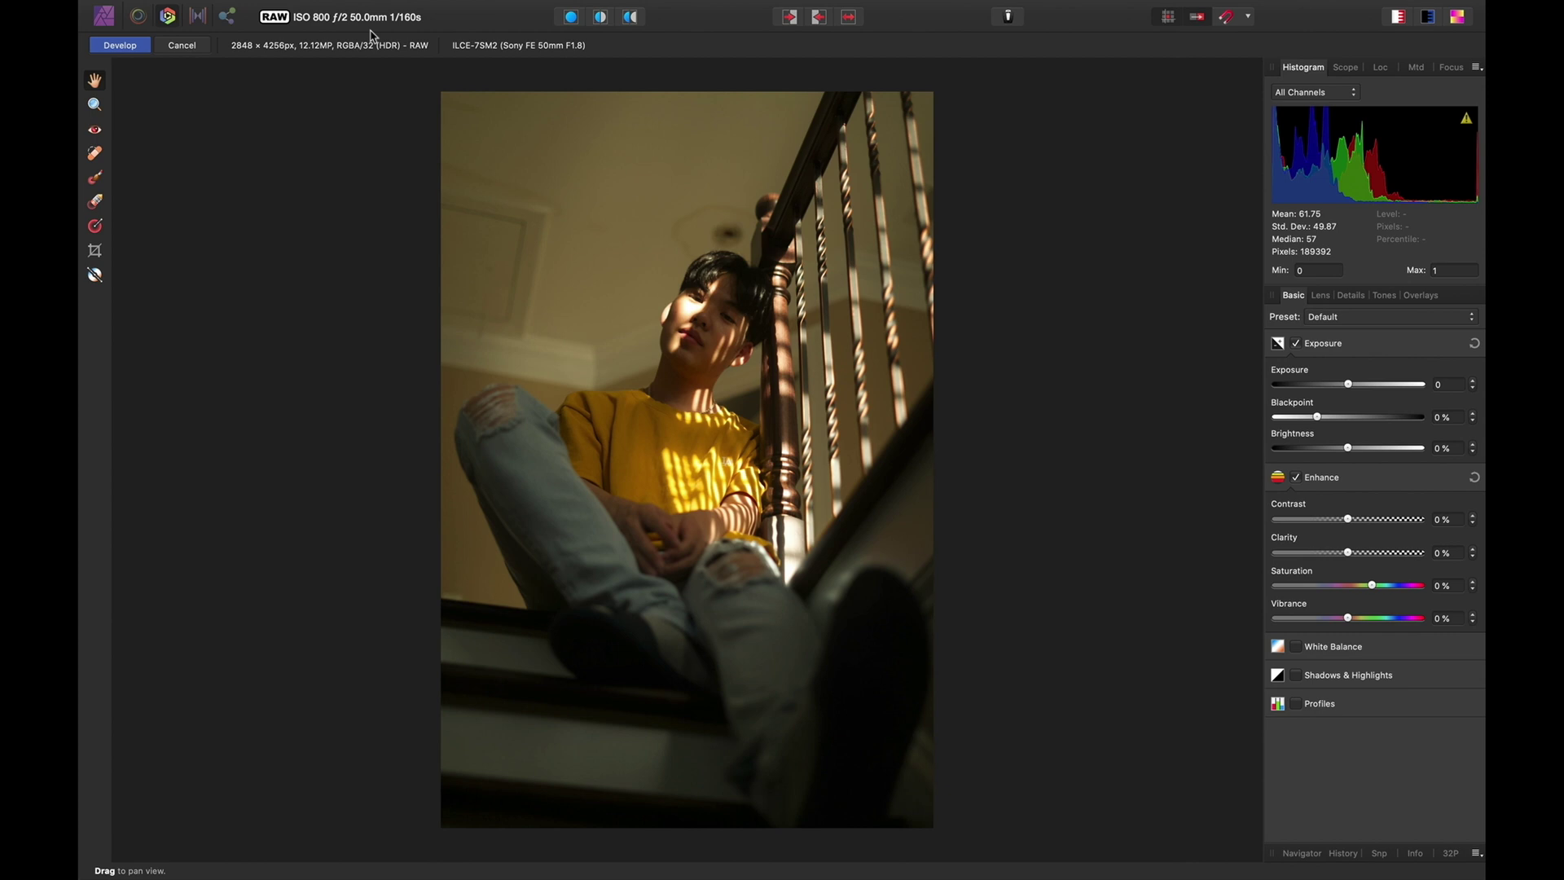
# Enable White Balance with a temperature of 4209 K and 6% tint, and set the contrast to 7%
pyautogui.click(1297, 649)
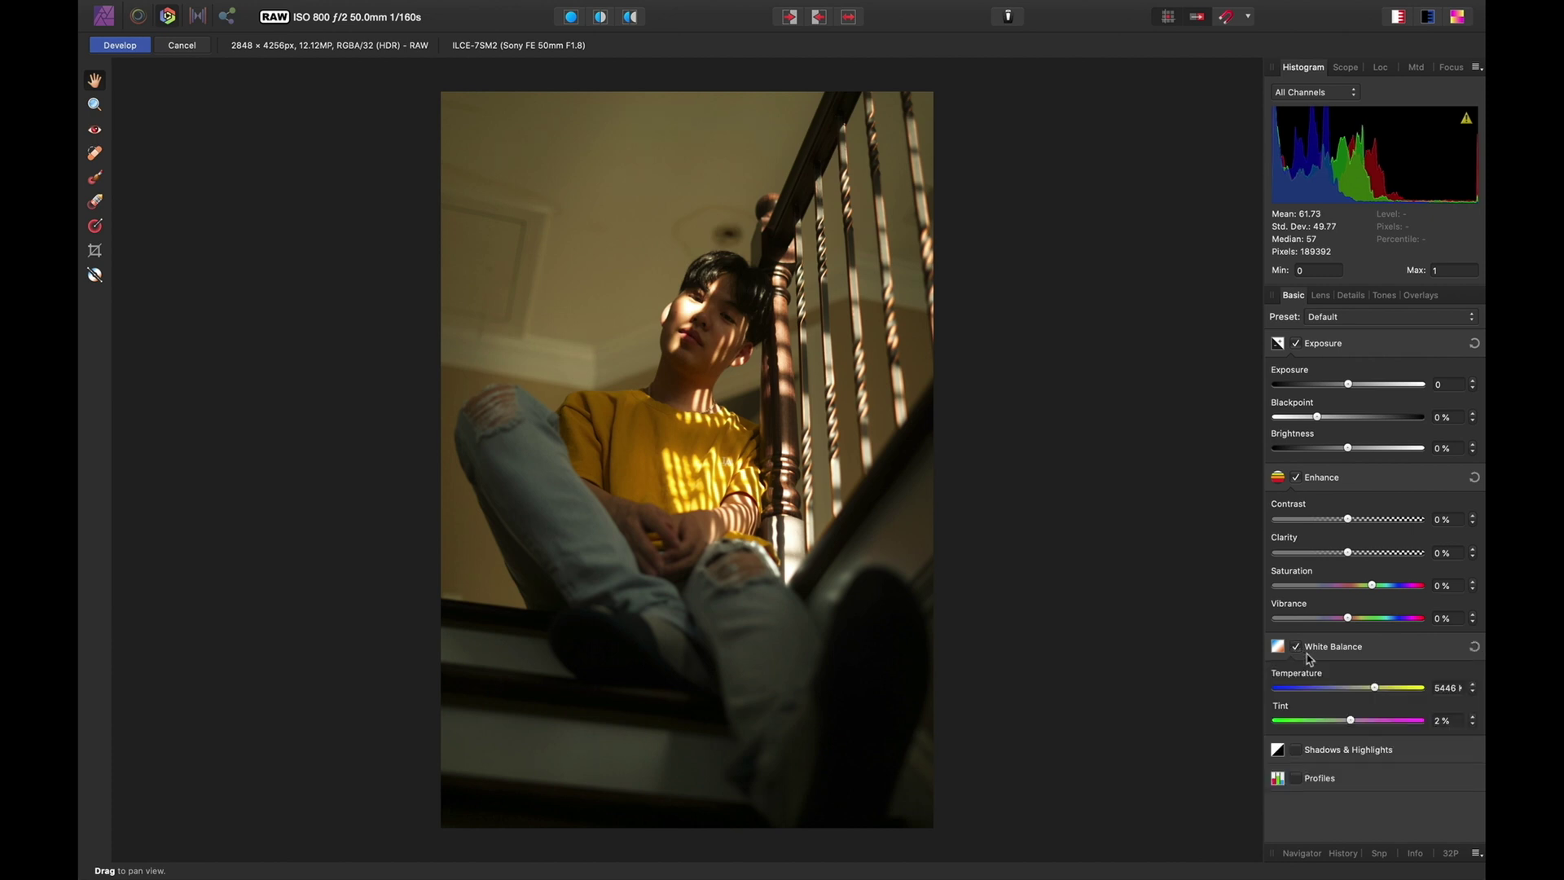
pyautogui.moveTo(1375, 687); pyautogui.dragTo(1357, 688)
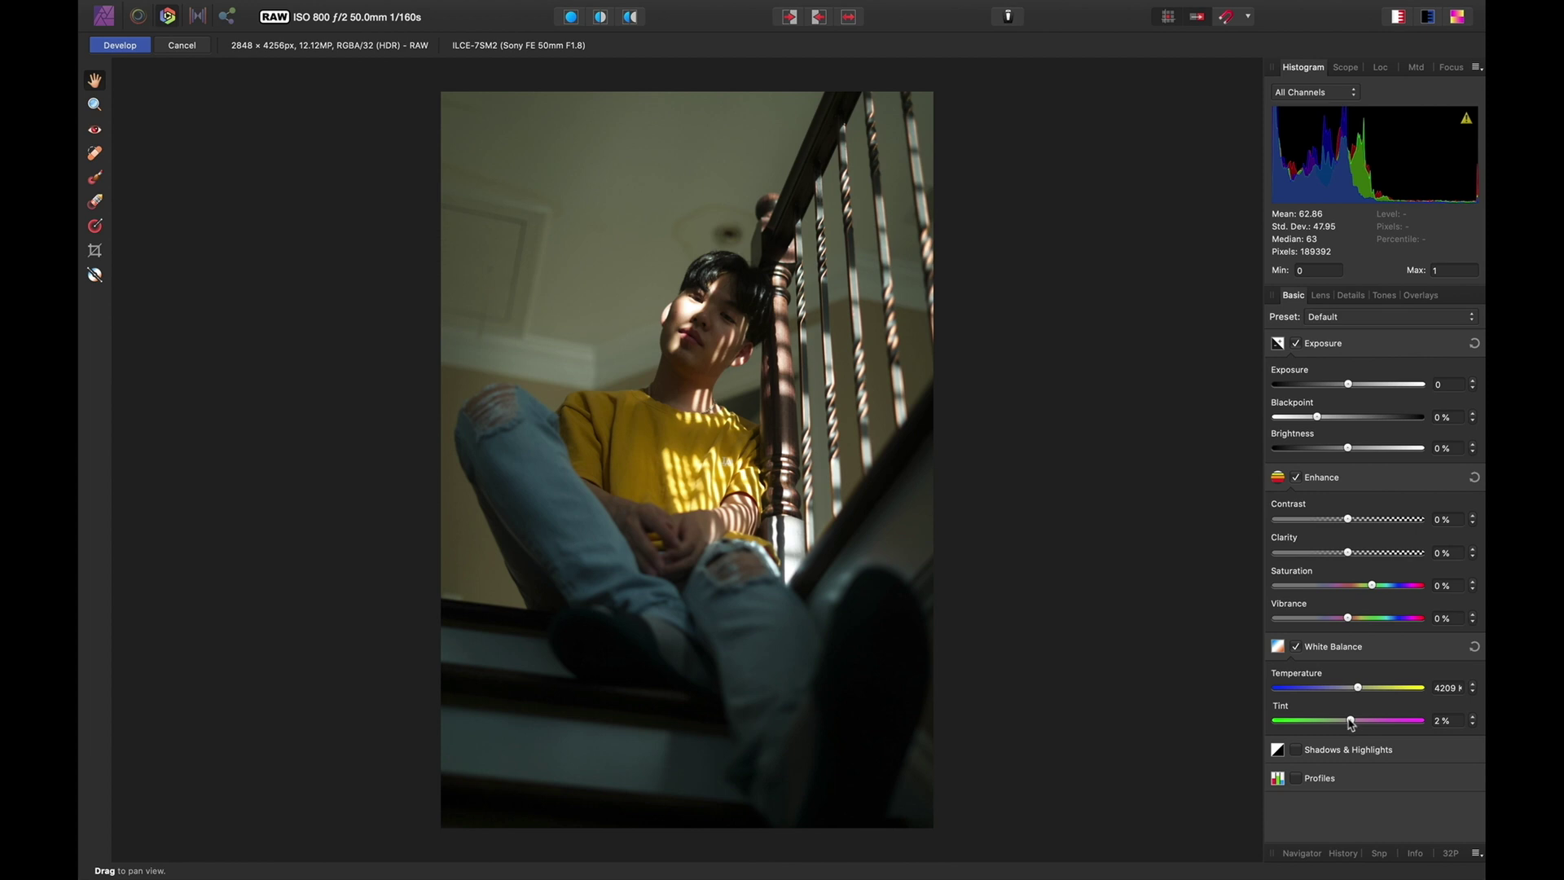
pyautogui.moveTo(1352, 722); pyautogui.dragTo(1358, 722)
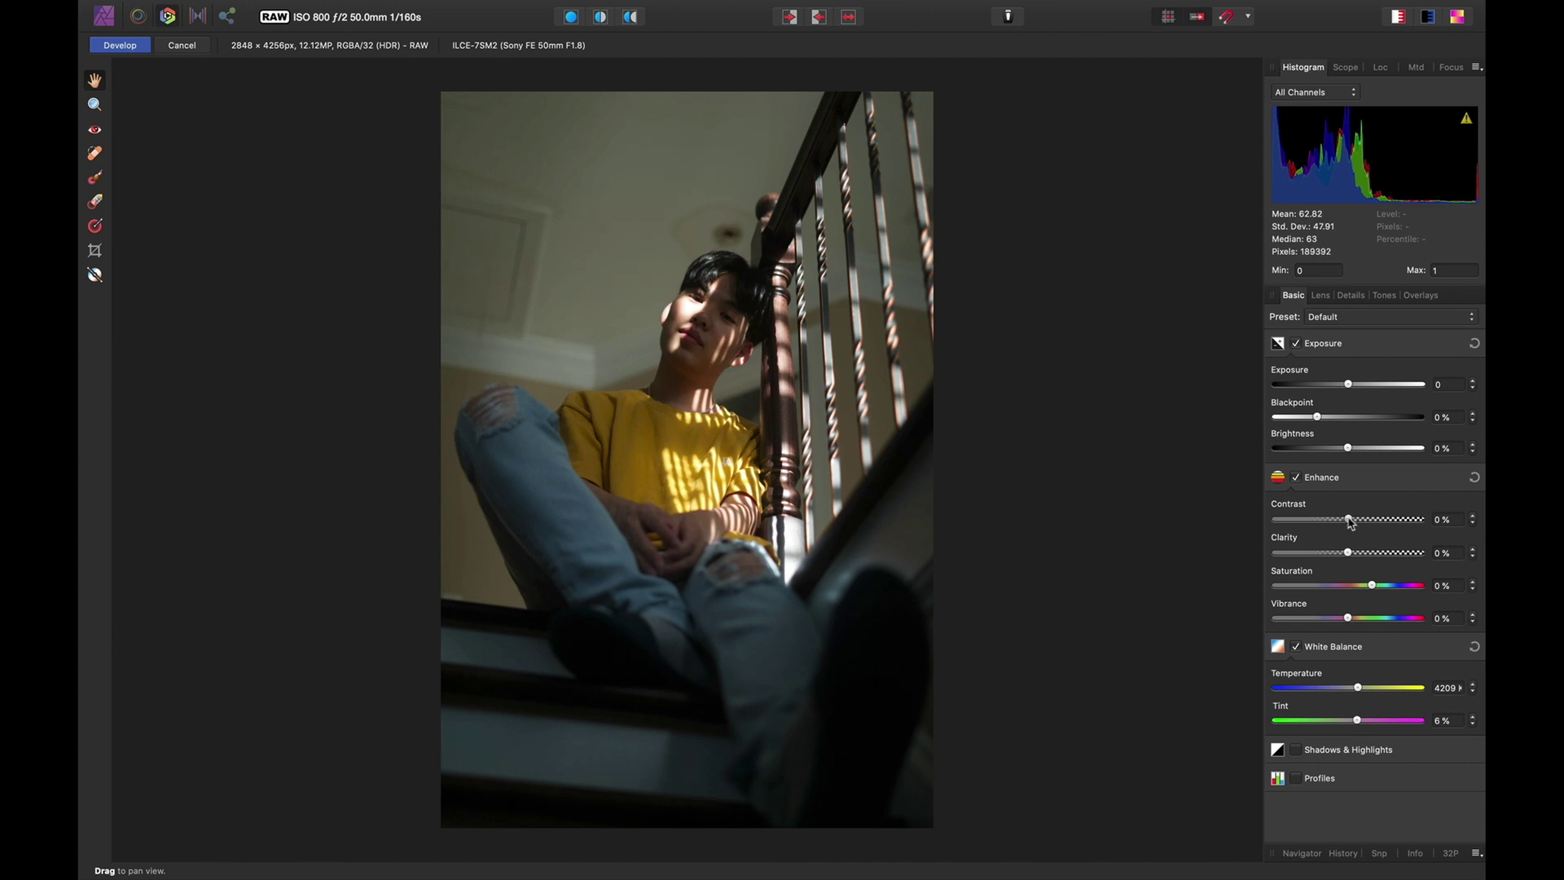
pyautogui.moveTo(1350, 520); pyautogui.dragTo(1358, 520)
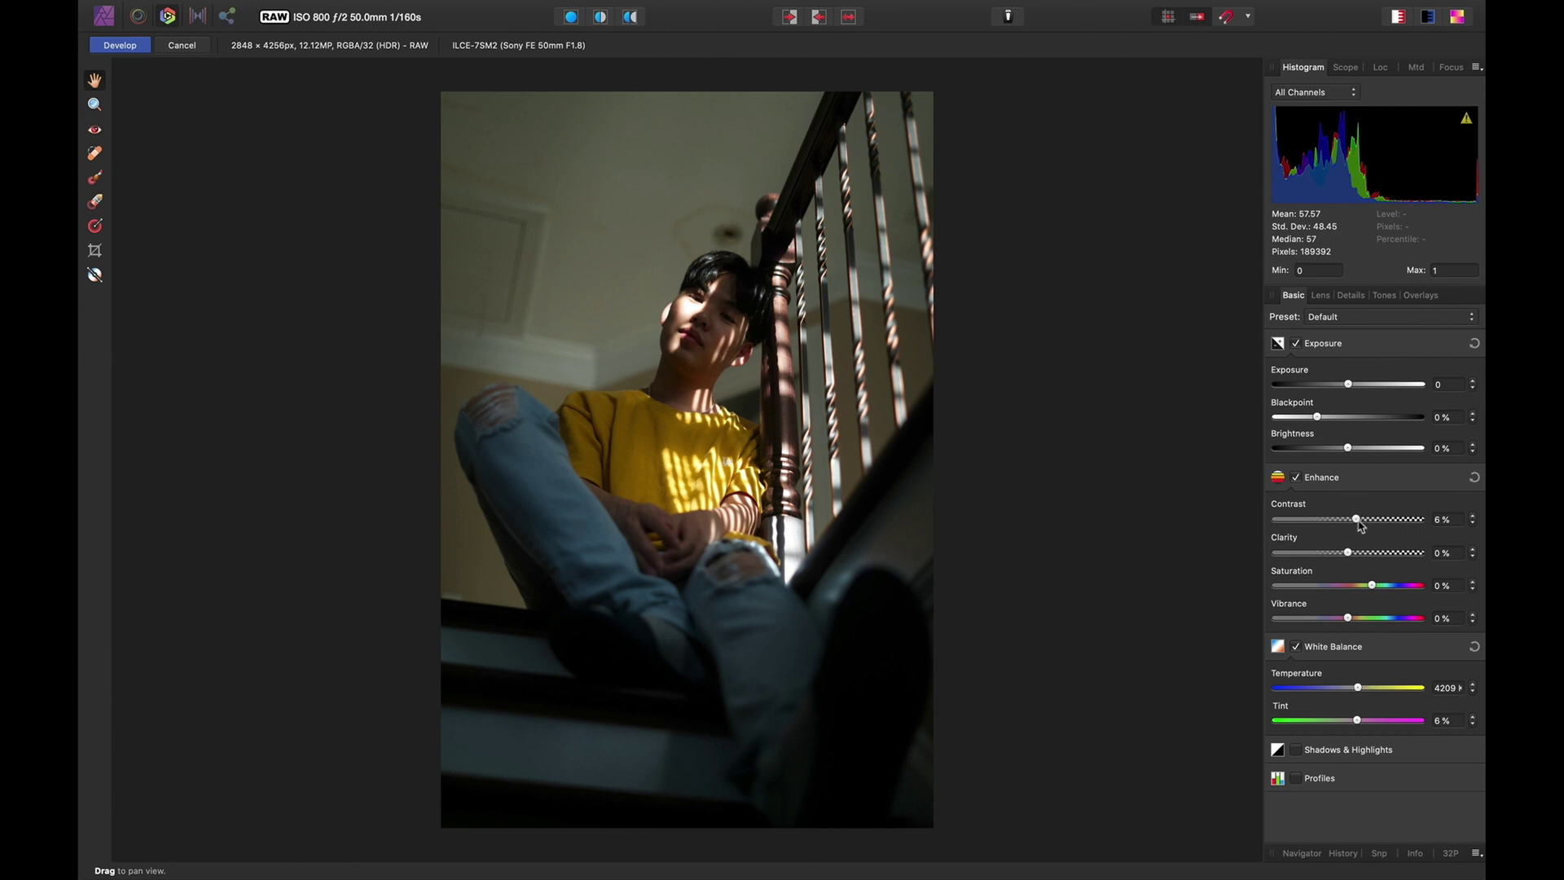
pyautogui.moveTo(1358, 520); pyautogui.dragTo(1361, 520)
# Enable Shadows & Highlights, with shadows at 21% and highlights at -52%
pyautogui.click(1298, 751)
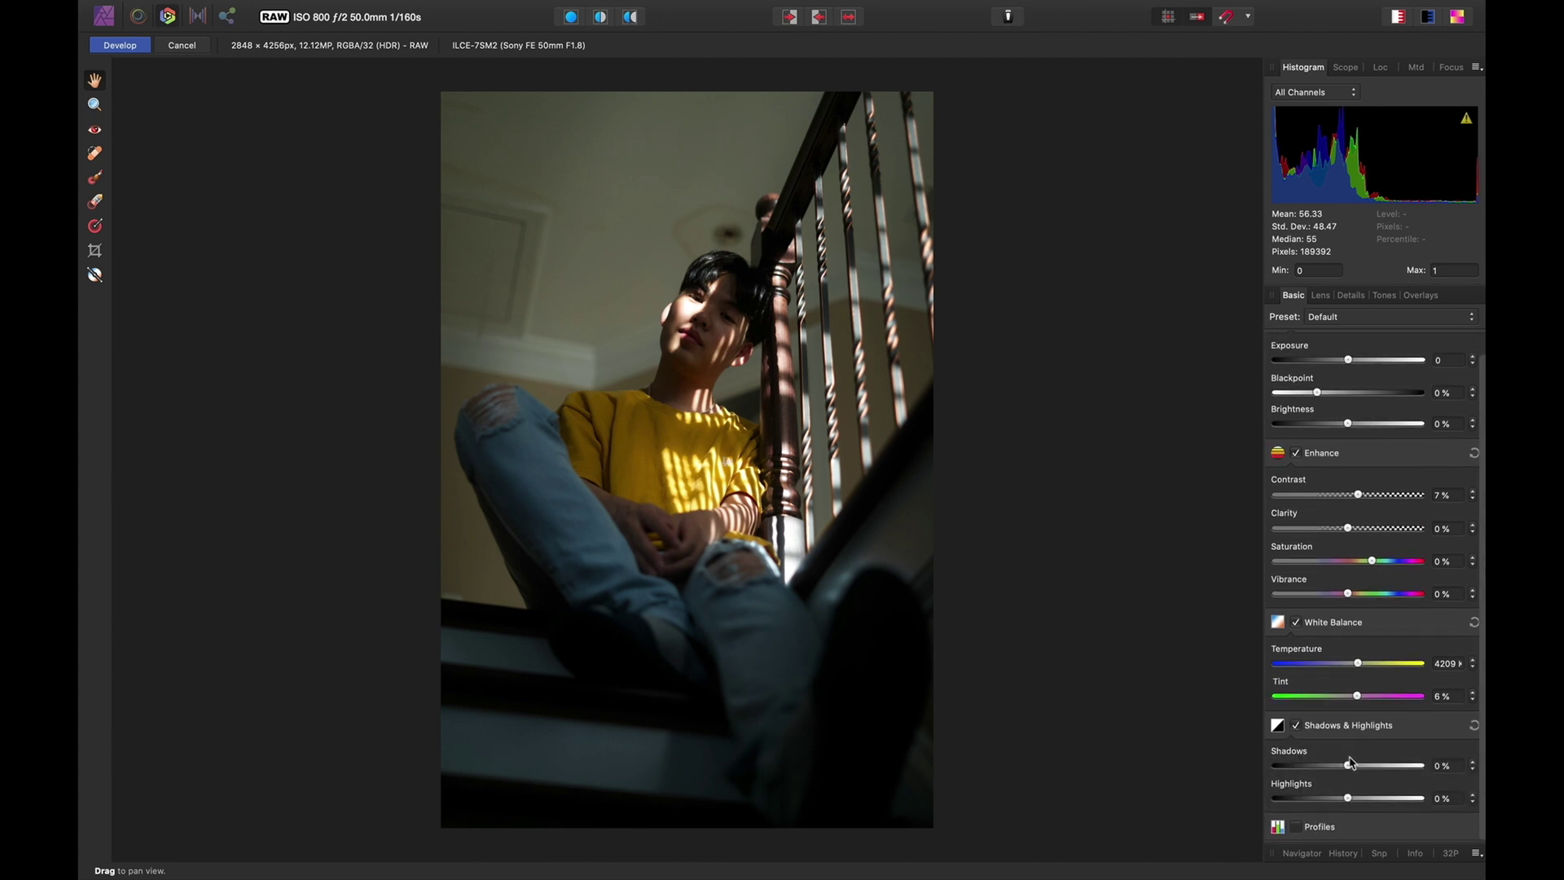
pyautogui.moveTo(1348, 766); pyautogui.dragTo(1363, 767)
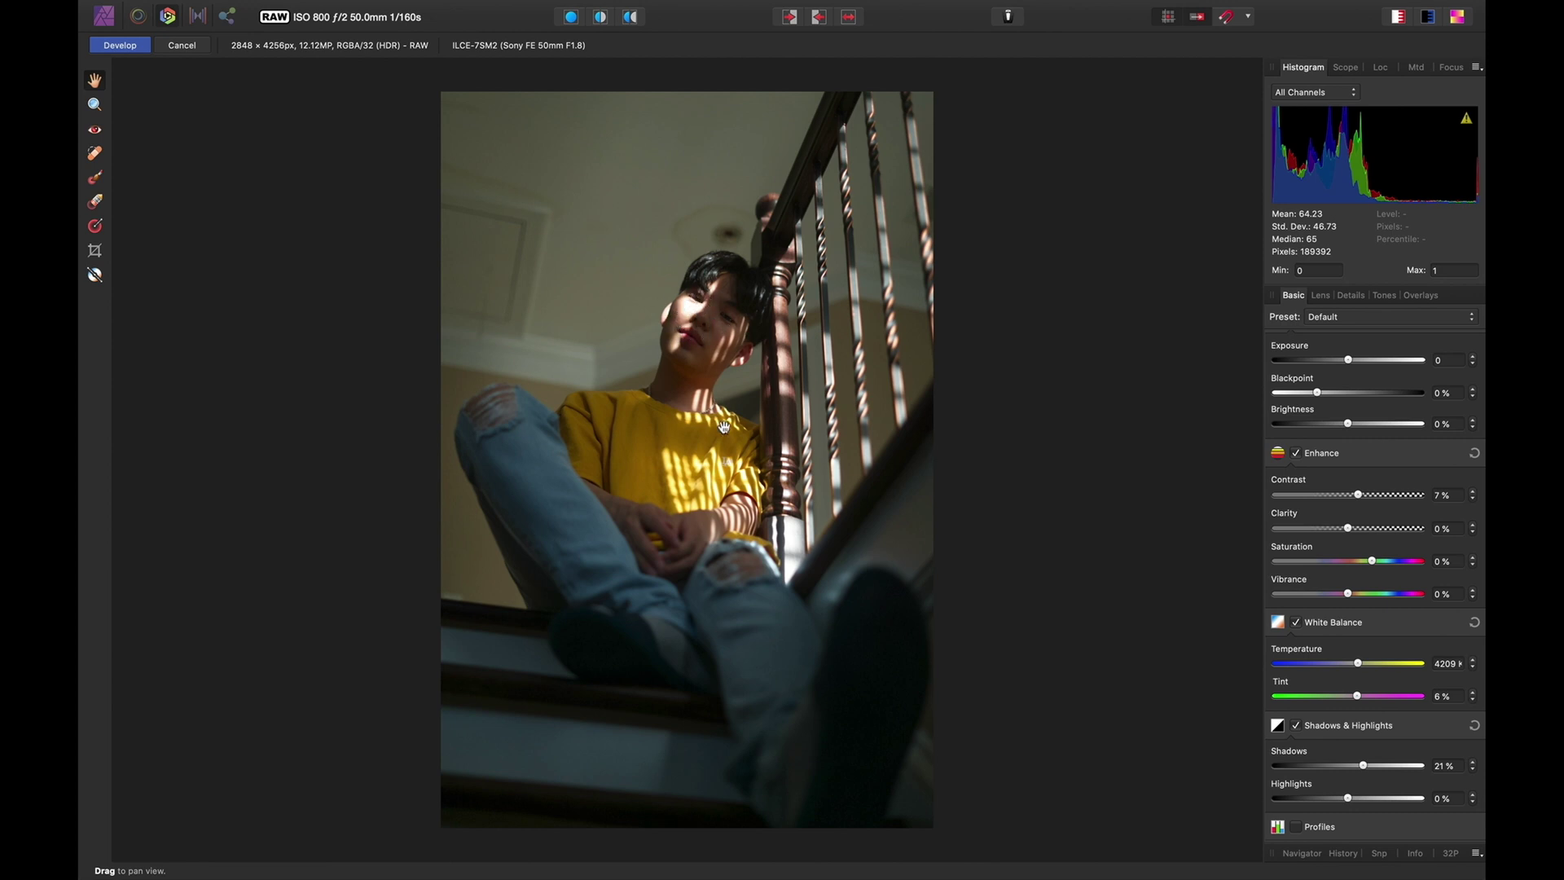
pyautogui.moveTo(1347, 801); pyautogui.dragTo(1312, 800)
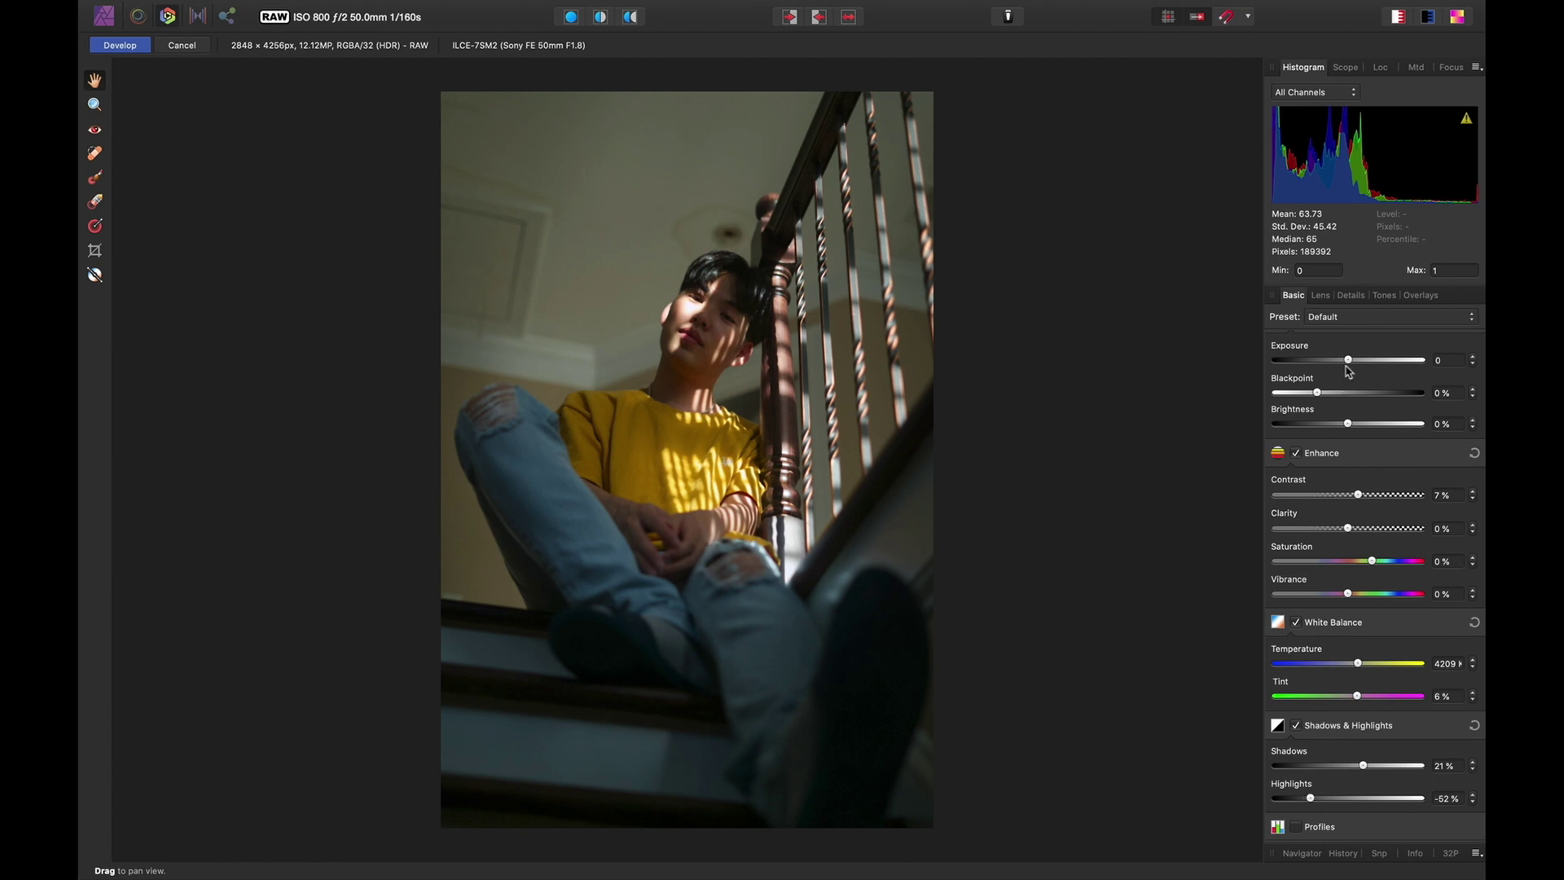
# Set the exposure to 0.192, blackpoint to 2% and brightness to 1%, and develop the RAW photo
pyautogui.moveTo(1349, 362); pyautogui.dragTo(1352, 363)
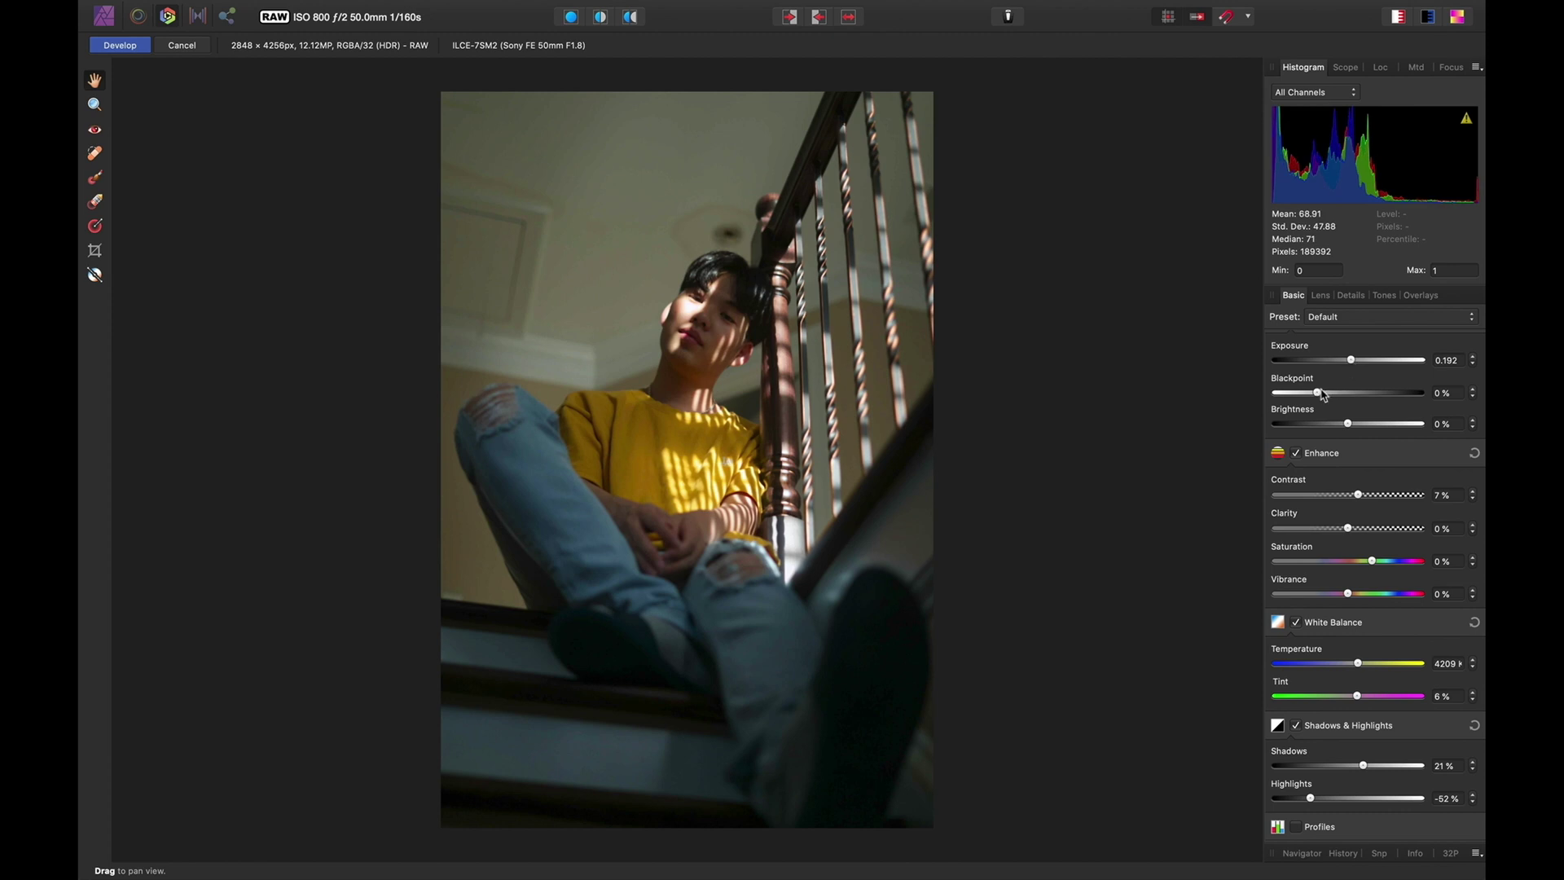
pyautogui.moveTo(1319, 394); pyautogui.dragTo(1325, 395)
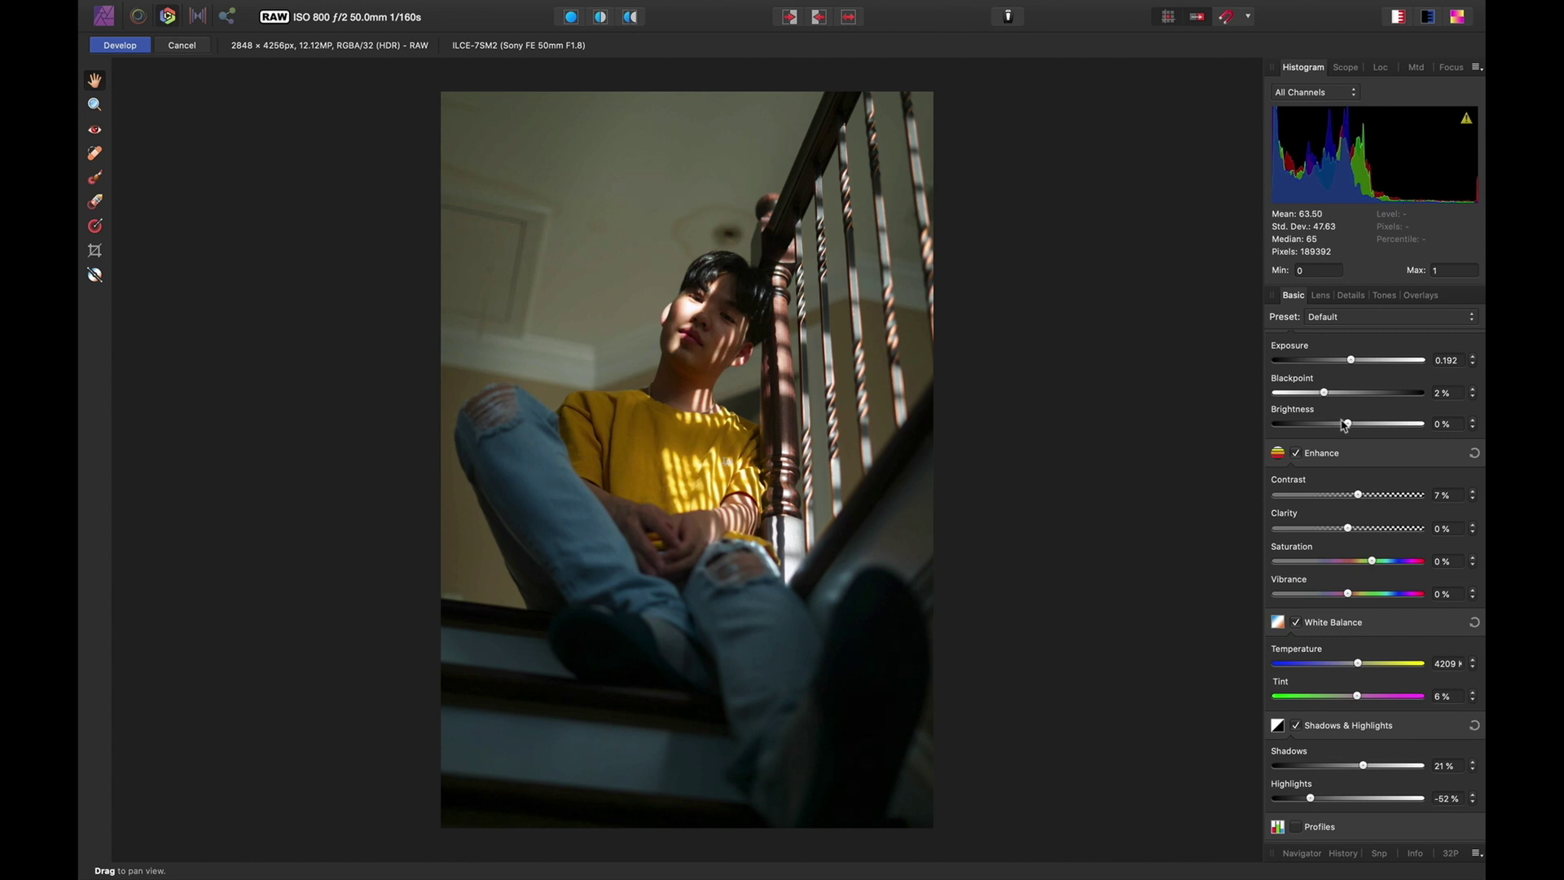
pyautogui.moveTo(1349, 425); pyautogui.dragTo(1351, 424)
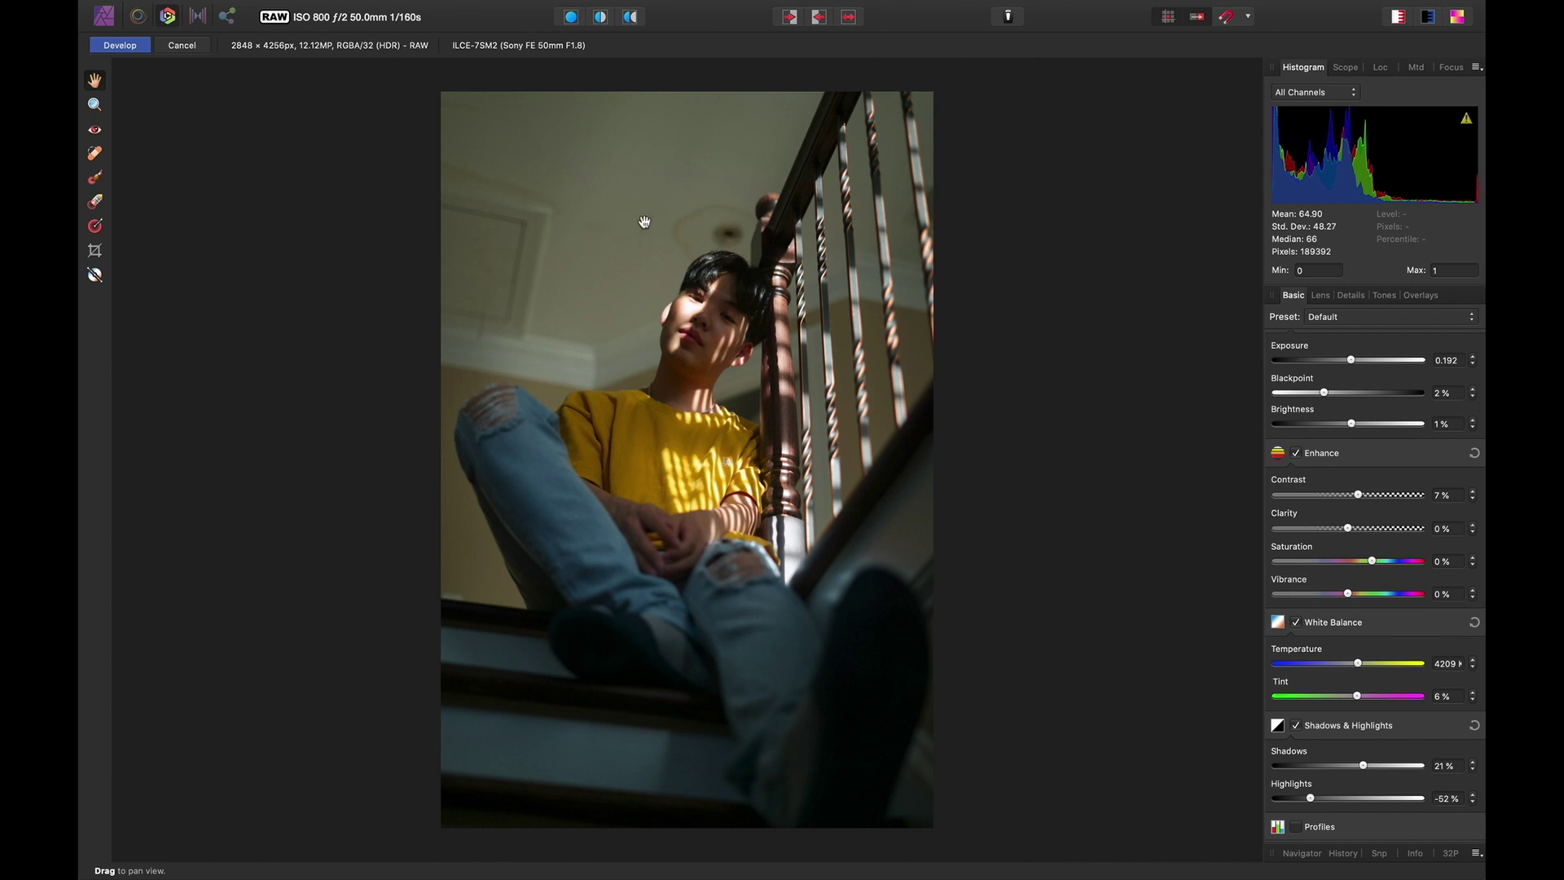
pyautogui.click(135, 49)
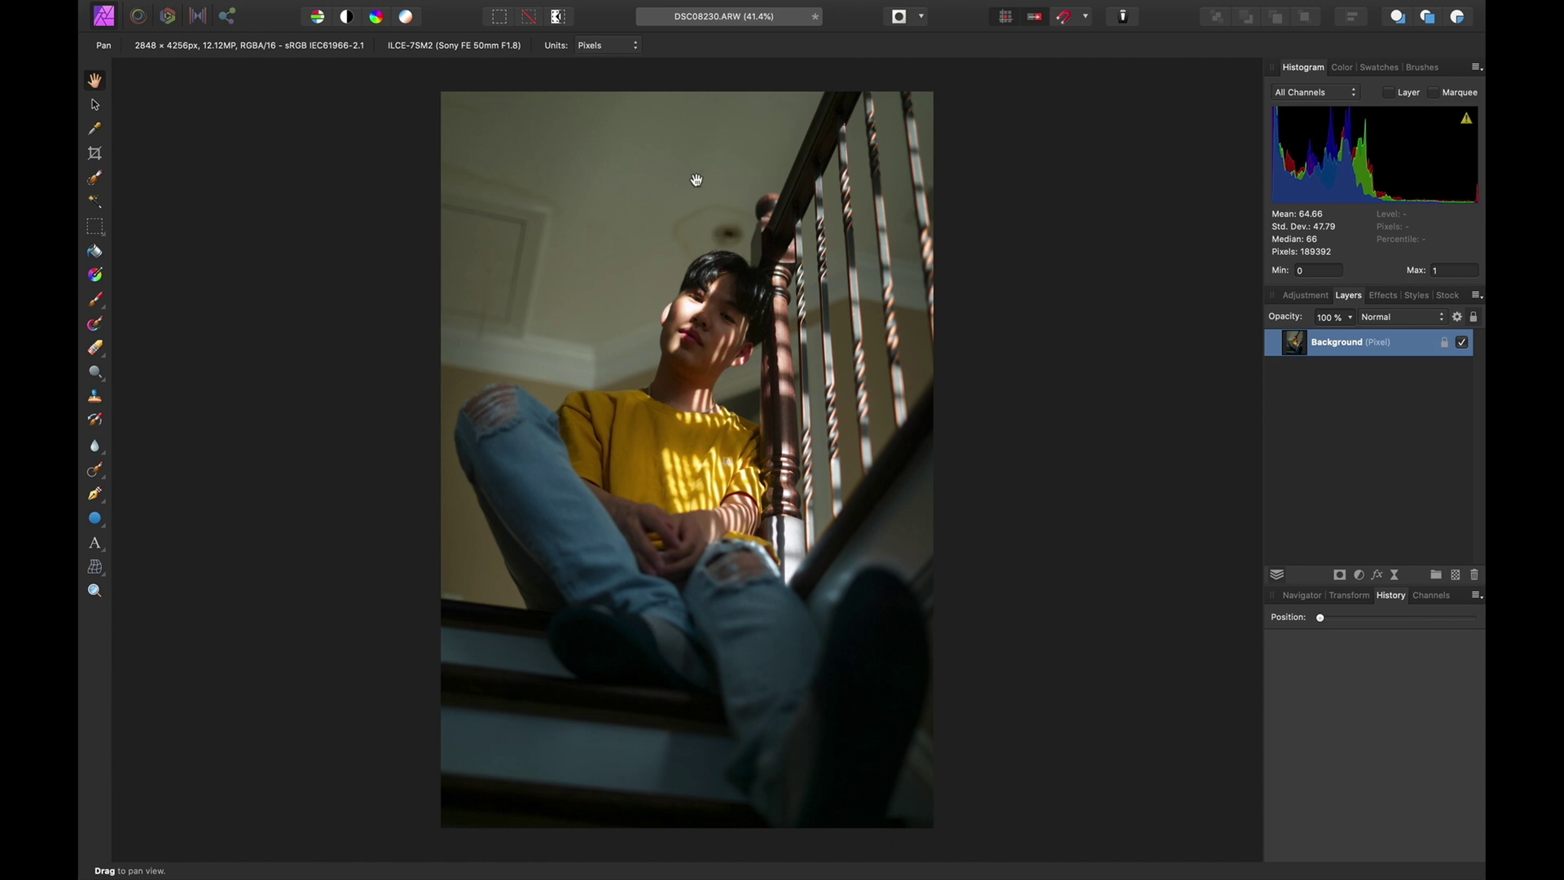
# Remove the ceiling marks and the round fixture above the man's head using the Inpainting Brush at 97.5 px
pyautogui.press('super+equal')
pyautogui.moveTo(696, 179); pyautogui.dragTo(860, 582)
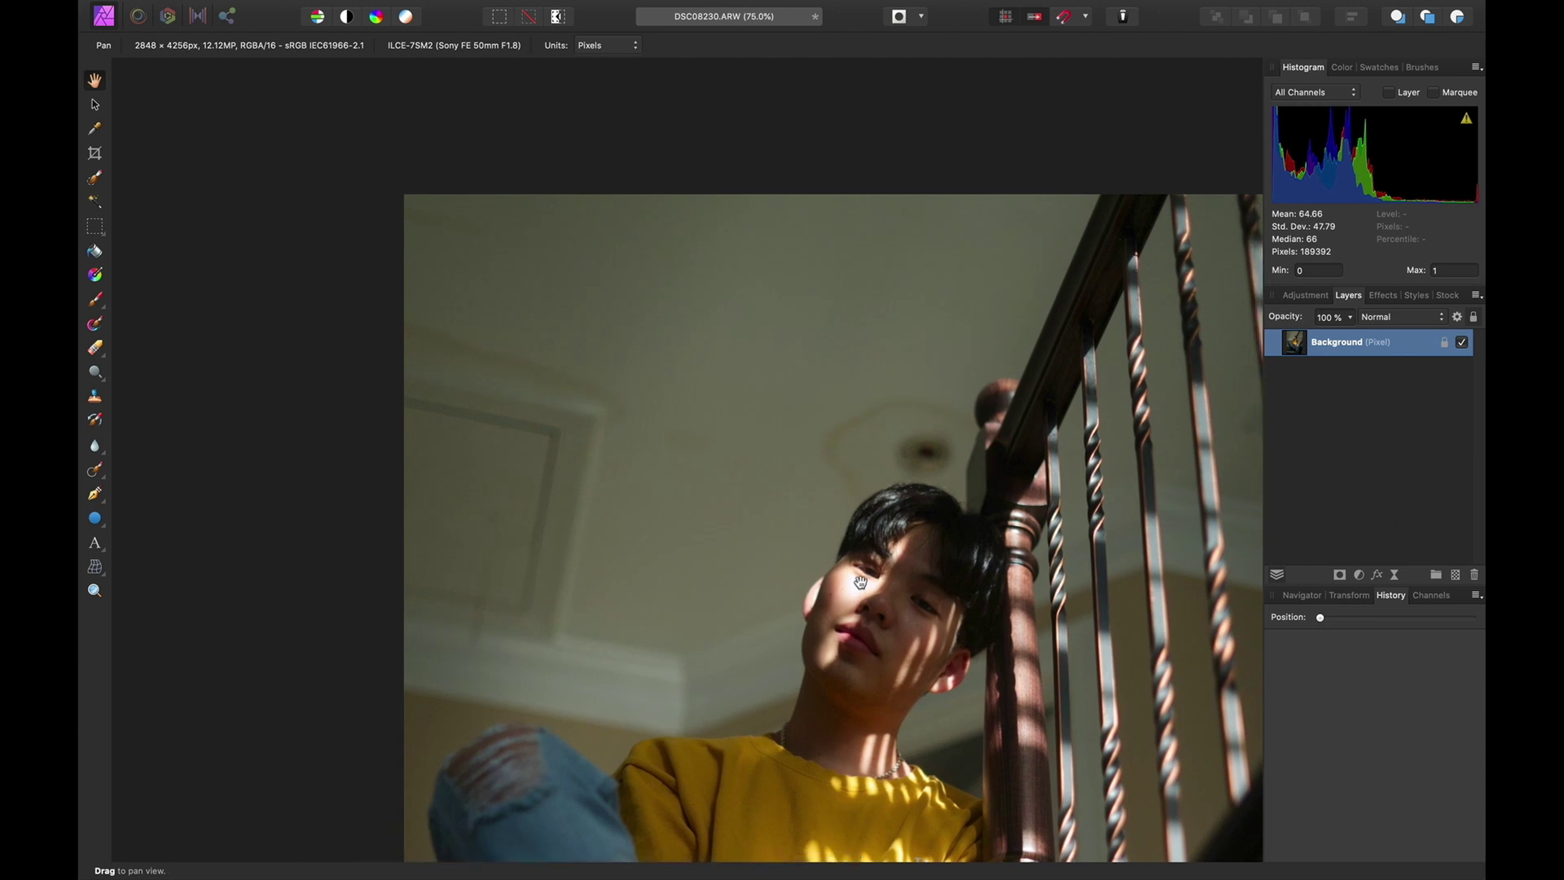
pyautogui.click(96, 472)
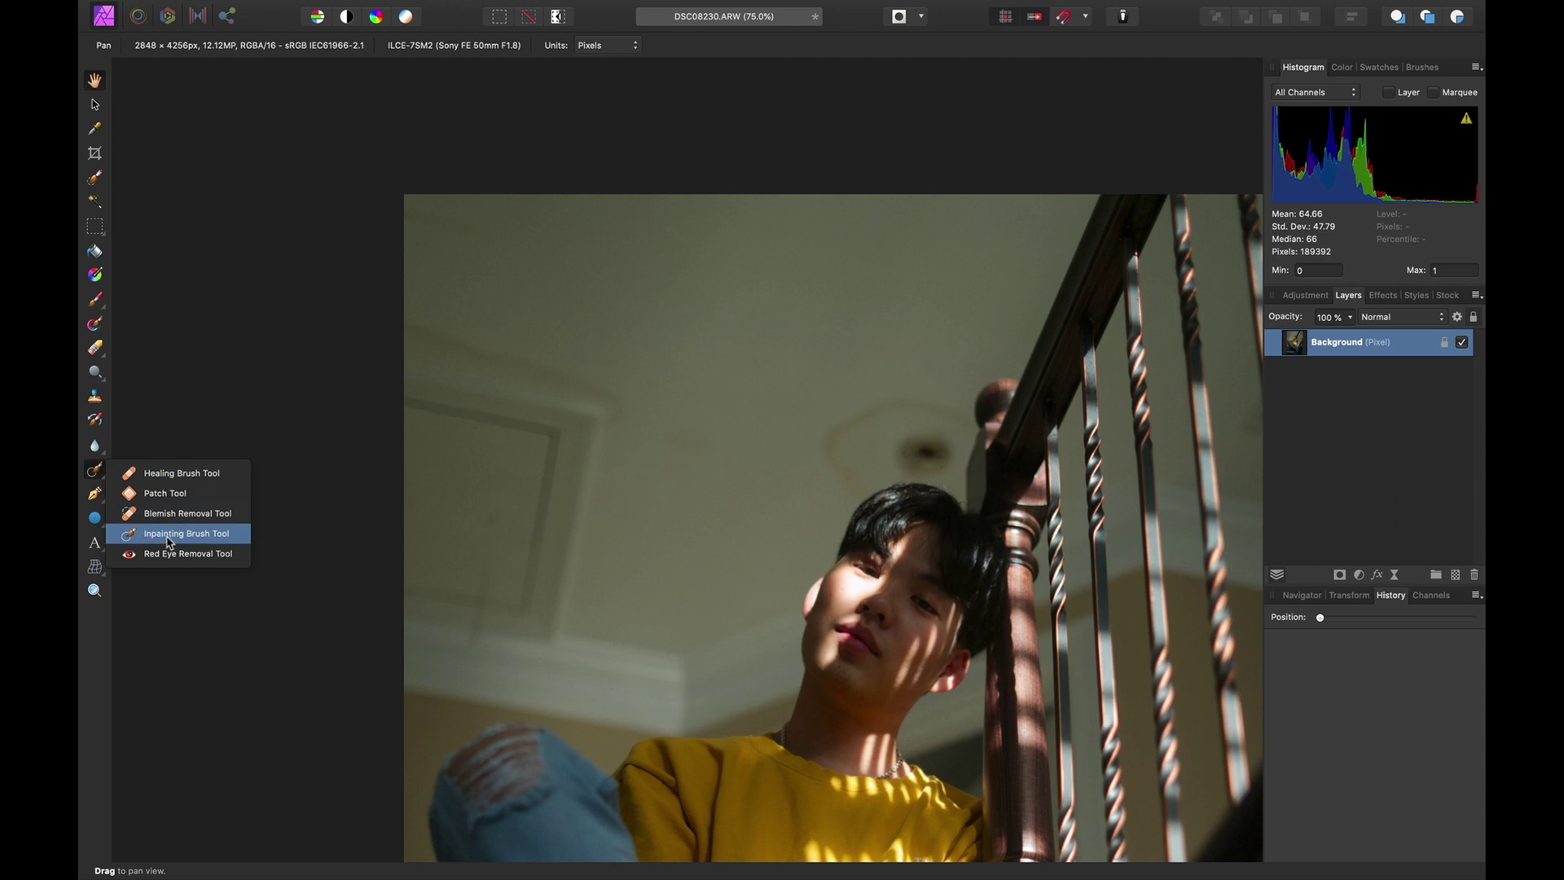
pyautogui.click(169, 540)
pyautogui.press(']')
pyautogui.press(']')
pyautogui.press(']')
pyautogui.moveTo(413, 237); pyautogui.dragTo(510, 230)
pyautogui.moveTo(405, 331)
pyautogui.mouseDown()
pyautogui.moveTo(597, 388)
pyautogui.moveTo(614, 421)
pyautogui.moveTo(723, 439)
pyautogui.mouseUp()
pyautogui.moveTo(918, 448); pyautogui.dragTo(940, 454)
pyautogui.moveTo(849, 472)
pyautogui.mouseDown()
pyautogui.moveTo(877, 409)
pyautogui.moveTo(949, 442)
pyautogui.moveTo(910, 456)
pyautogui.moveTo(943, 454)
pyautogui.mouseUp()
# Inpaint the leftover traces of the fixture's ring on the ceiling above the man's hair
pyautogui.press('super+1')
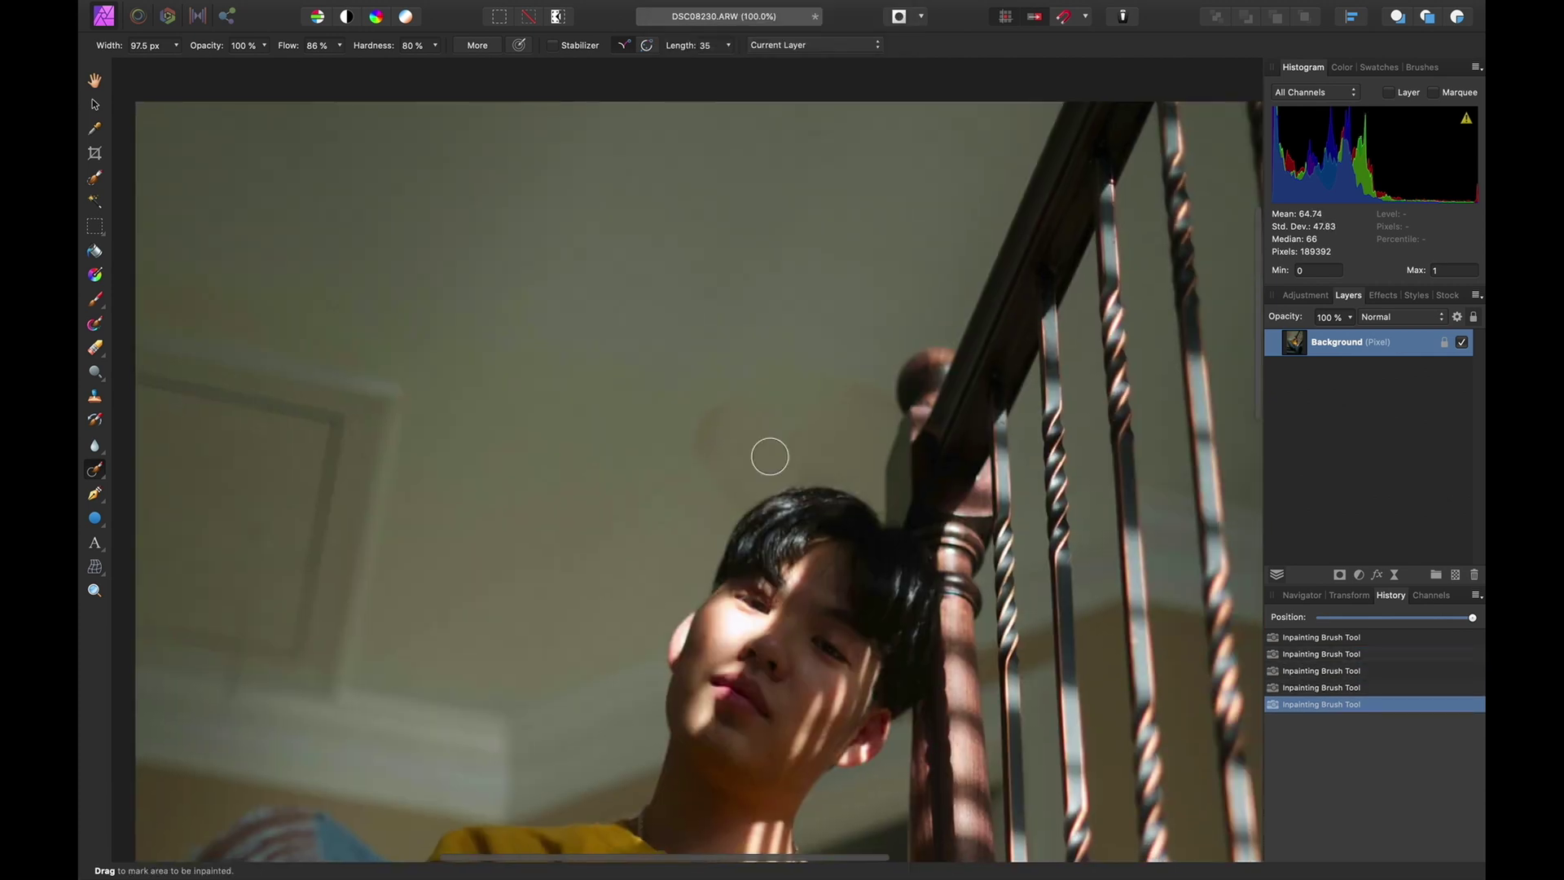
pyautogui.moveTo(721, 395); pyautogui.dragTo(741, 482)
pyautogui.moveTo(862, 400); pyautogui.dragTo(870, 408)
pyautogui.moveTo(699, 412); pyautogui.dragTo(706, 456)
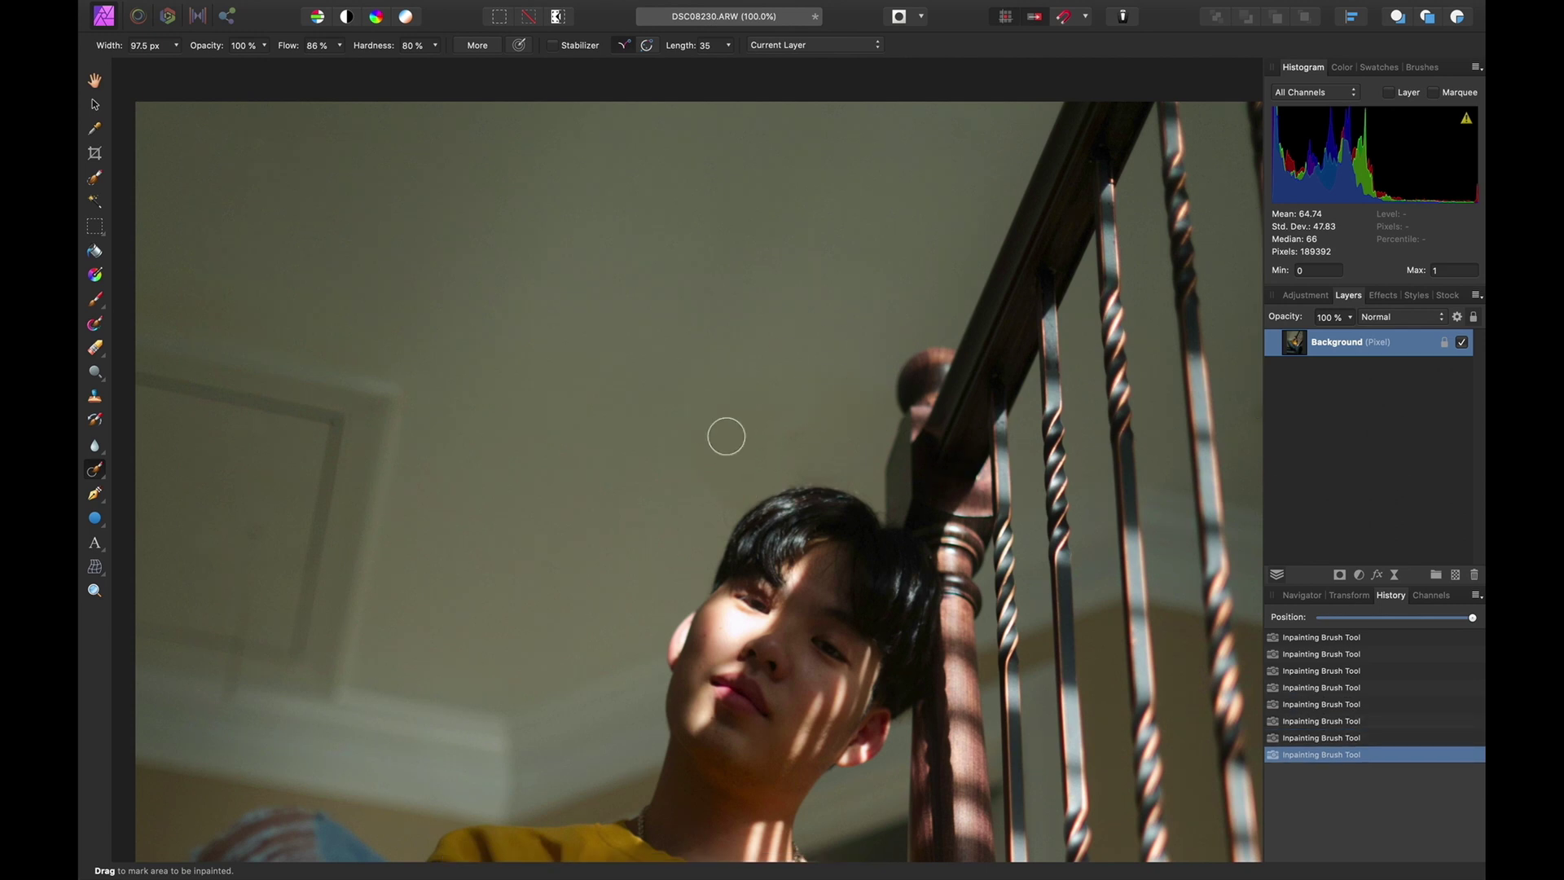
# Reduce the Inpainting Brush to 59.9 px and clean the wall edge just above the stair, beside the raised leg
pyautogui.scroll(-15, 725, 437)
pyautogui.hscroll(-10, 863, 280)
pyautogui.press('[')
pyautogui.press('[')
pyautogui.press('[')
pyautogui.moveTo(643, 623); pyautogui.dragTo(594, 612)
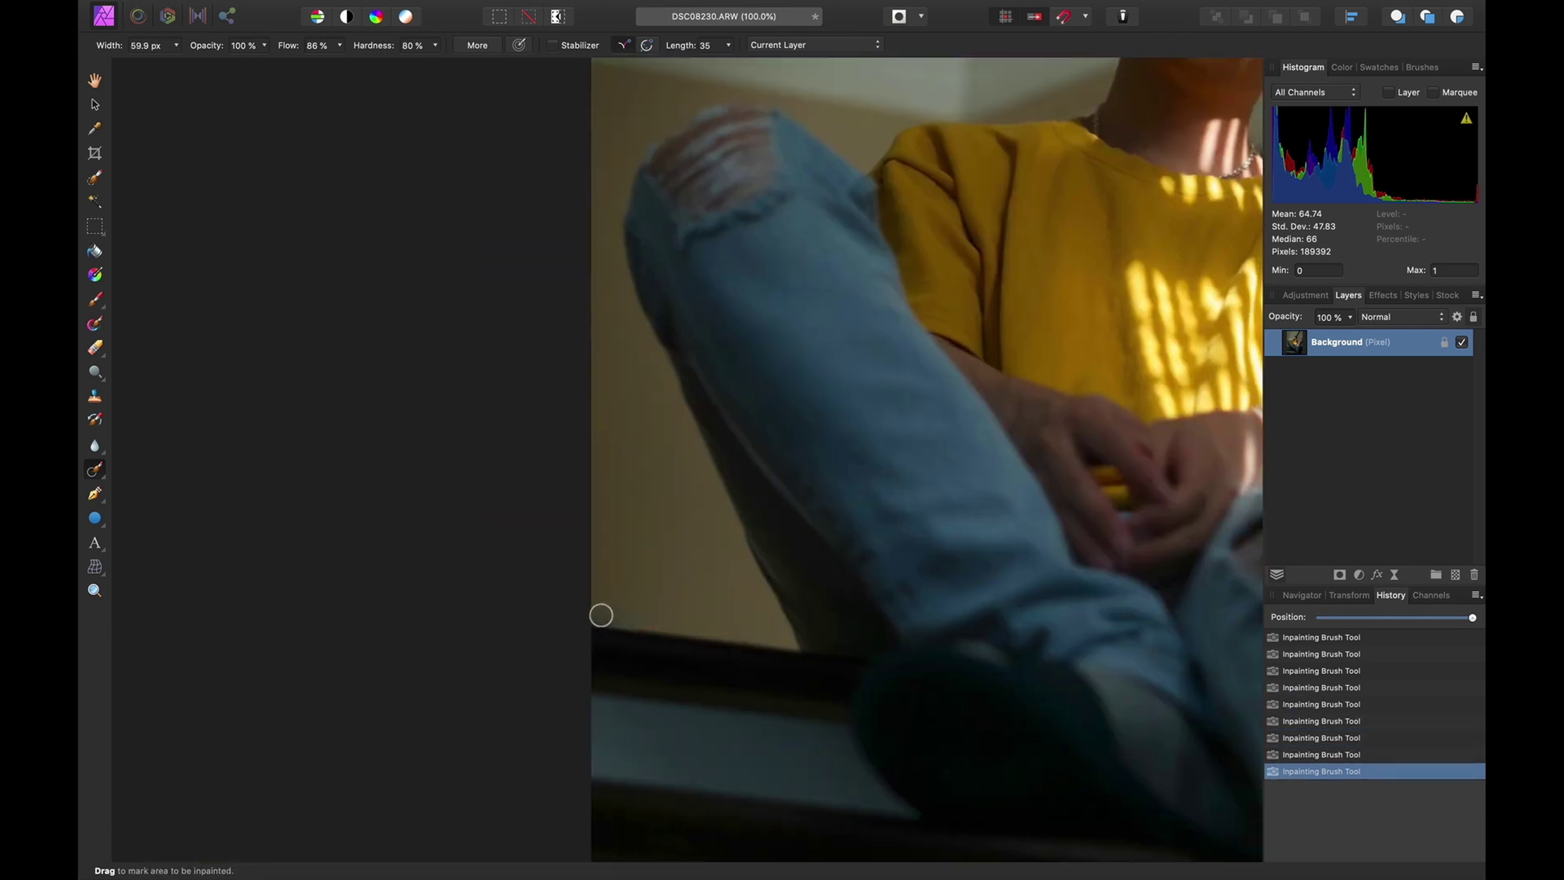
# Reduce the Inpainting Brush to 36.8 px and remove the marks in the ceiling panel and on its molding
pyautogui.scroll(10, 803, 831)
pyautogui.press('[')
pyautogui.press('[')
pyautogui.press('[')
pyautogui.moveTo(679, 469); pyautogui.dragTo(678, 410)
pyautogui.moveTo(678, 468); pyautogui.dragTo(677, 440)
pyautogui.moveTo(693, 303); pyautogui.dragTo(671, 456)
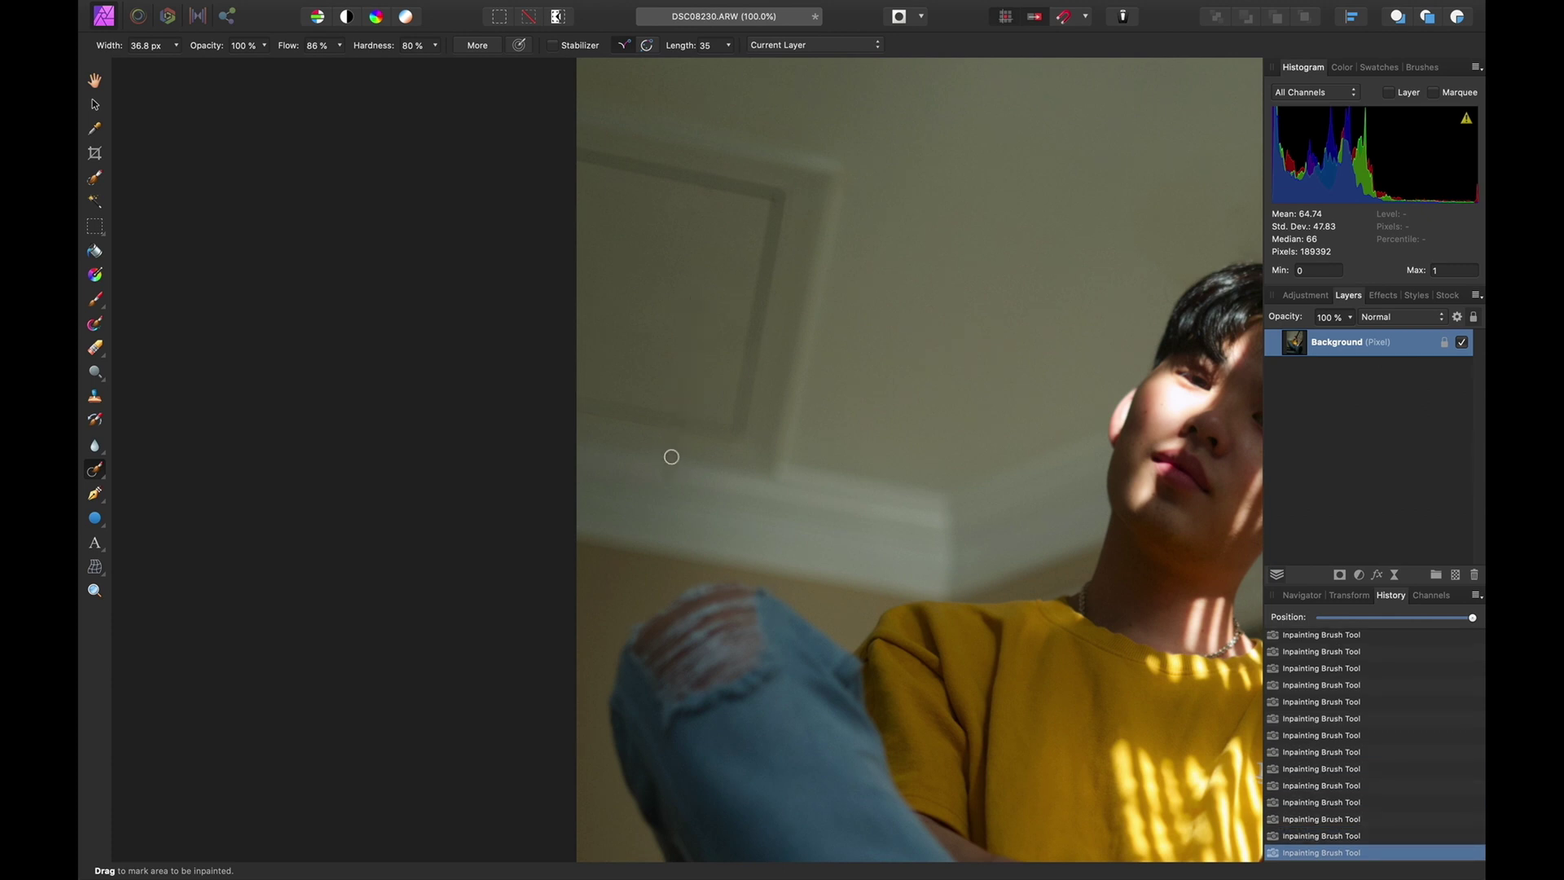
# Try to inpaint the small blemishes on the man's cheek and chin with a 22.6 px brush
pyautogui.moveTo(776, 458); pyautogui.dragTo(81, 466)
pyautogui.press('super+2')
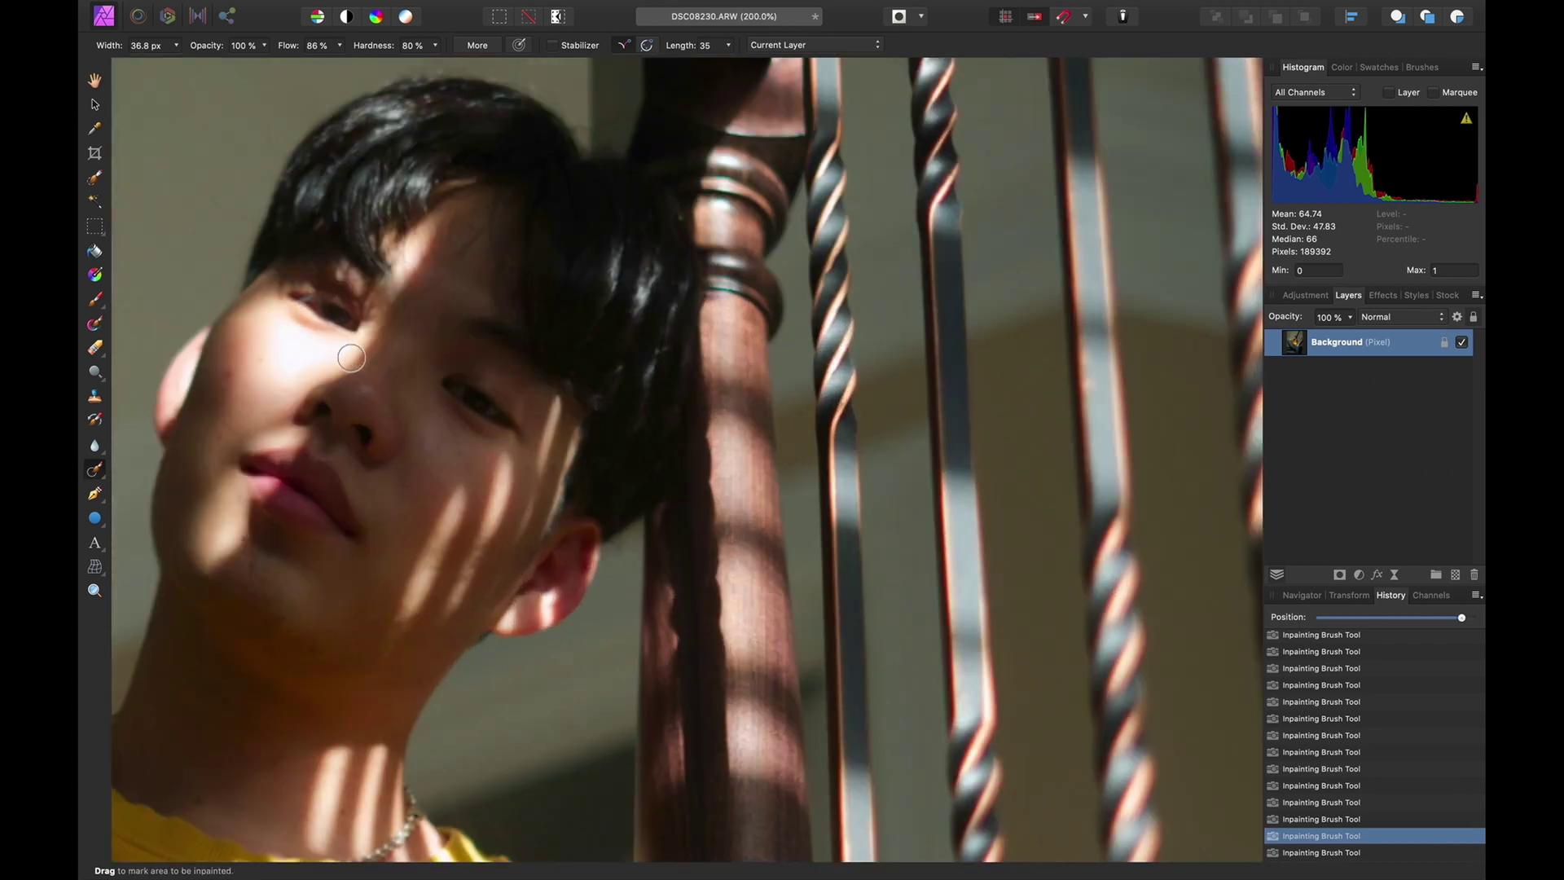
pyautogui.press('[')
pyautogui.press('[')
pyautogui.moveTo(352, 357); pyautogui.dragTo(619, 333)
pyautogui.press('[')
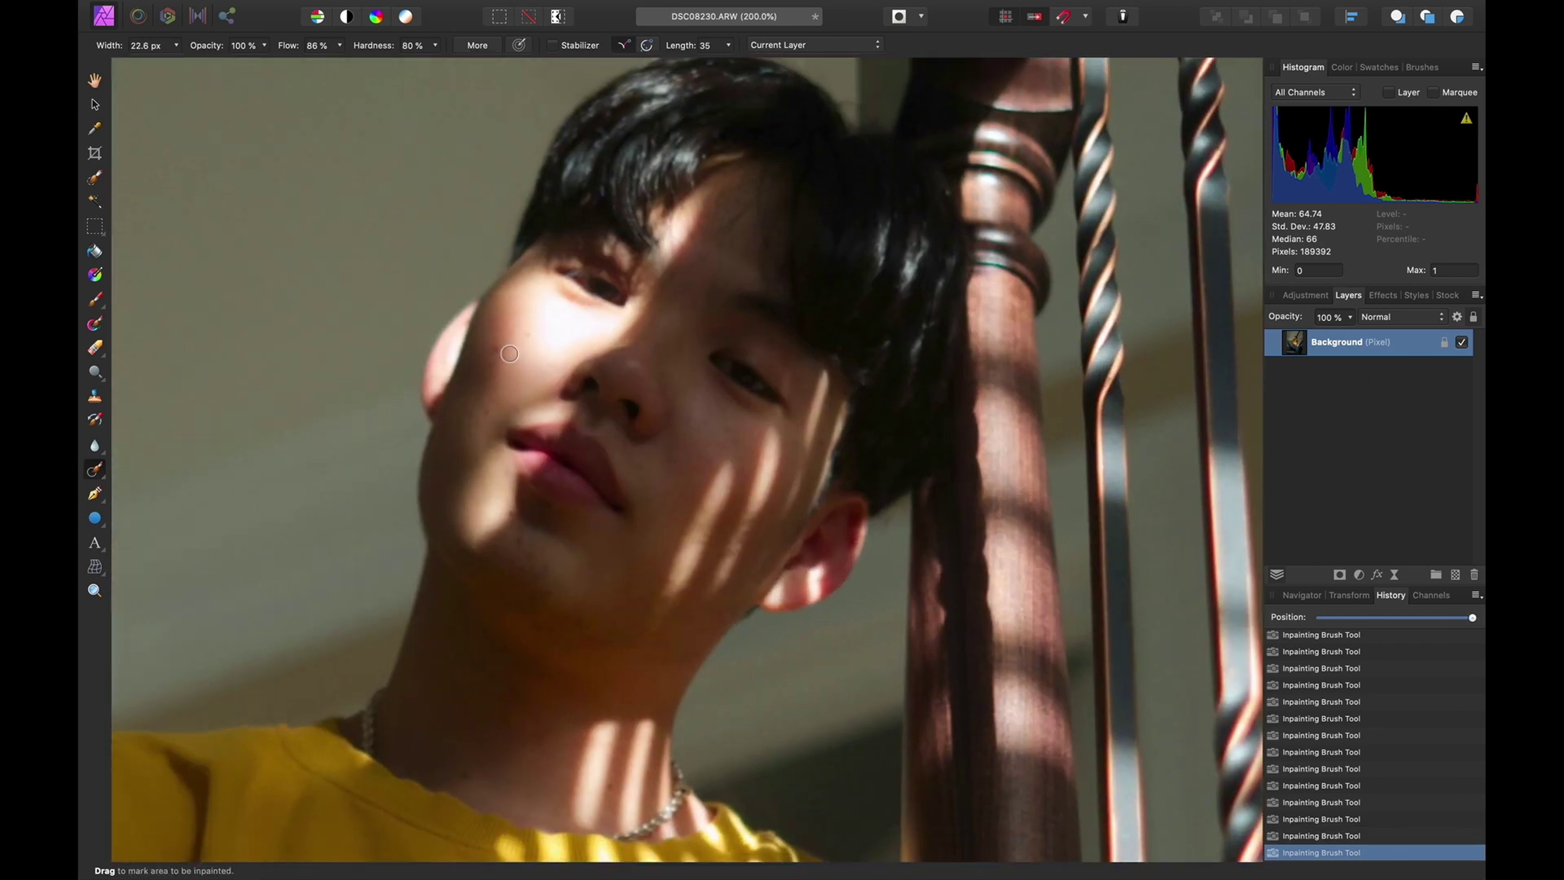
pyautogui.click(489, 414)
pyautogui.click(519, 545)
# Undo the last inpainting strokes on the face
pyautogui.press('super+3')
pyautogui.press('super+z')
pyautogui.press('super+z')
pyautogui.press('super+z')
# Inpaint the blemishes on the chin and the rest of the skin, starting at 16.3 px and making the brush smaller
pyautogui.click(440, 237)
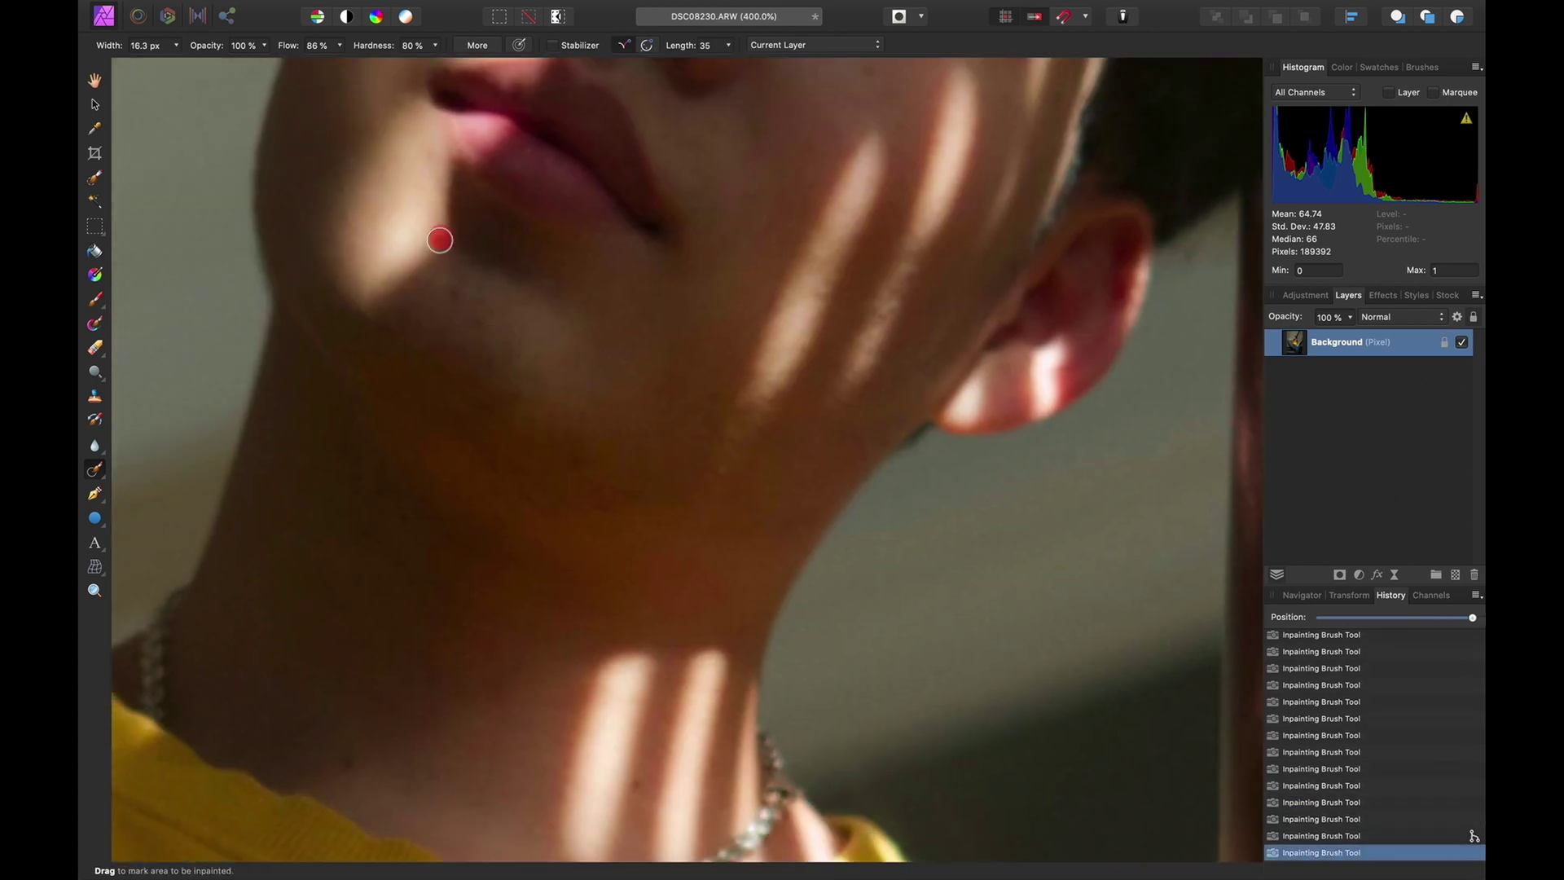
pyautogui.press('[')
pyautogui.press('[')
pyautogui.scroll(4, 693, 570)
pyautogui.click(787, 249)
pyautogui.moveTo(685, 353)
pyautogui.mouseDown()
pyautogui.moveTo(771, 615)
pyautogui.moveTo(709, 541)
pyautogui.moveTo(706, 499)
pyautogui.mouseUp()
pyautogui.press('super+minus')
pyautogui.press('[')
pyautogui.press('[')
pyautogui.moveTo(471, 552); pyautogui.dragTo(515, 476)
# Enlarge the Inpainting Brush to 31.4 px and fit the whole photo in view
pyautogui.press('super+minus')
pyautogui.press(']')
pyautogui.press(']')
pyautogui.press(']')
pyautogui.press(']')
pyautogui.press(']')
pyautogui.press(']')
pyautogui.press('super+0')
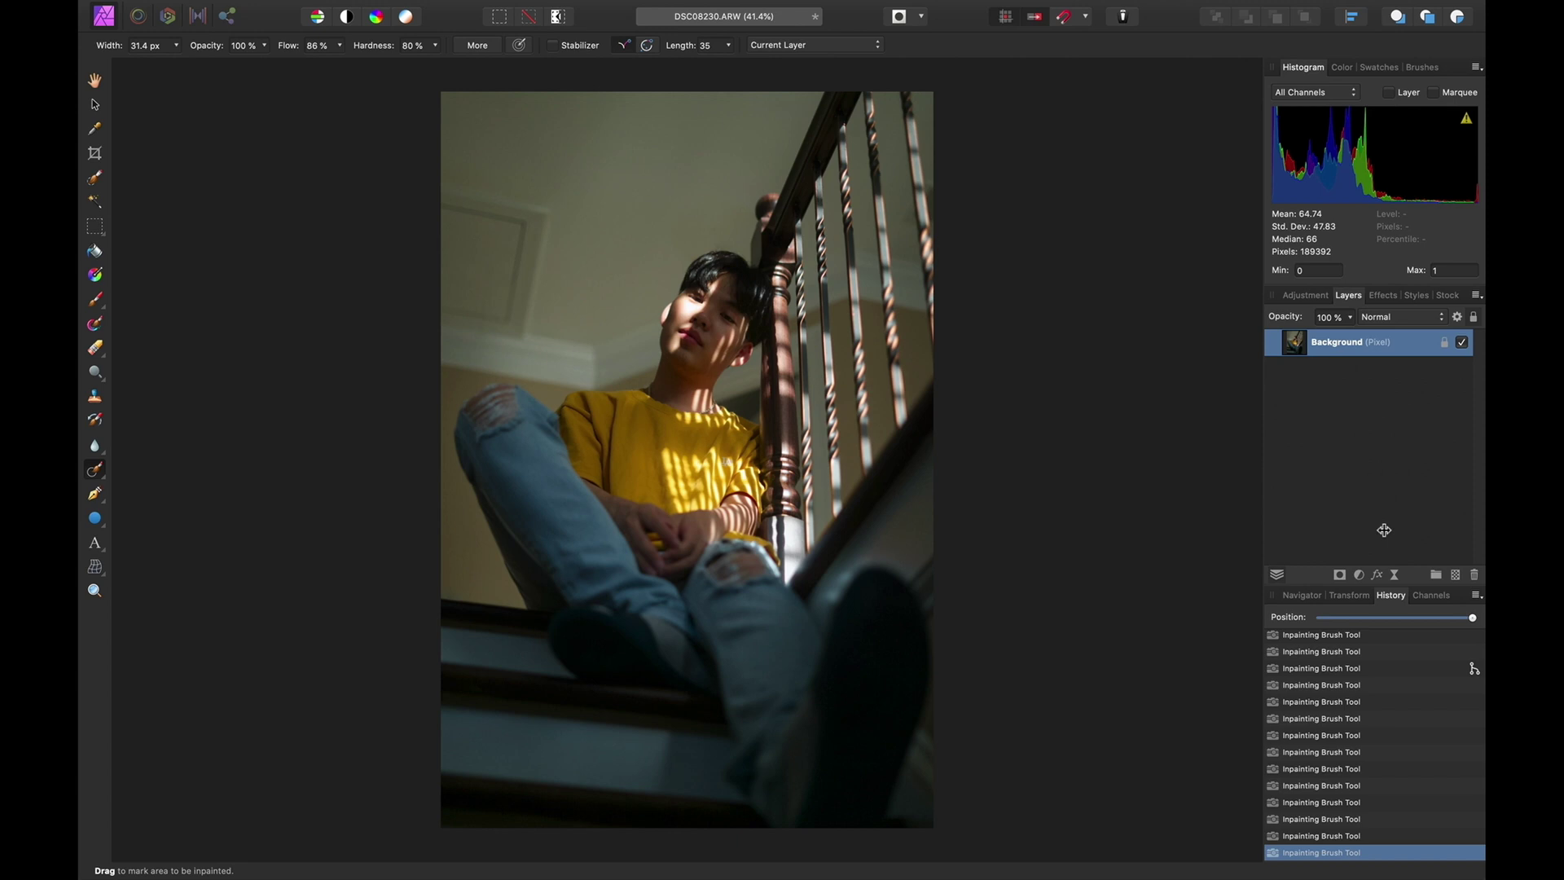
# Add a LUT adjustment and load the .cube file from the Editing Photo folder inside the Desktop's Youtube folder
pyautogui.click(1359, 575)
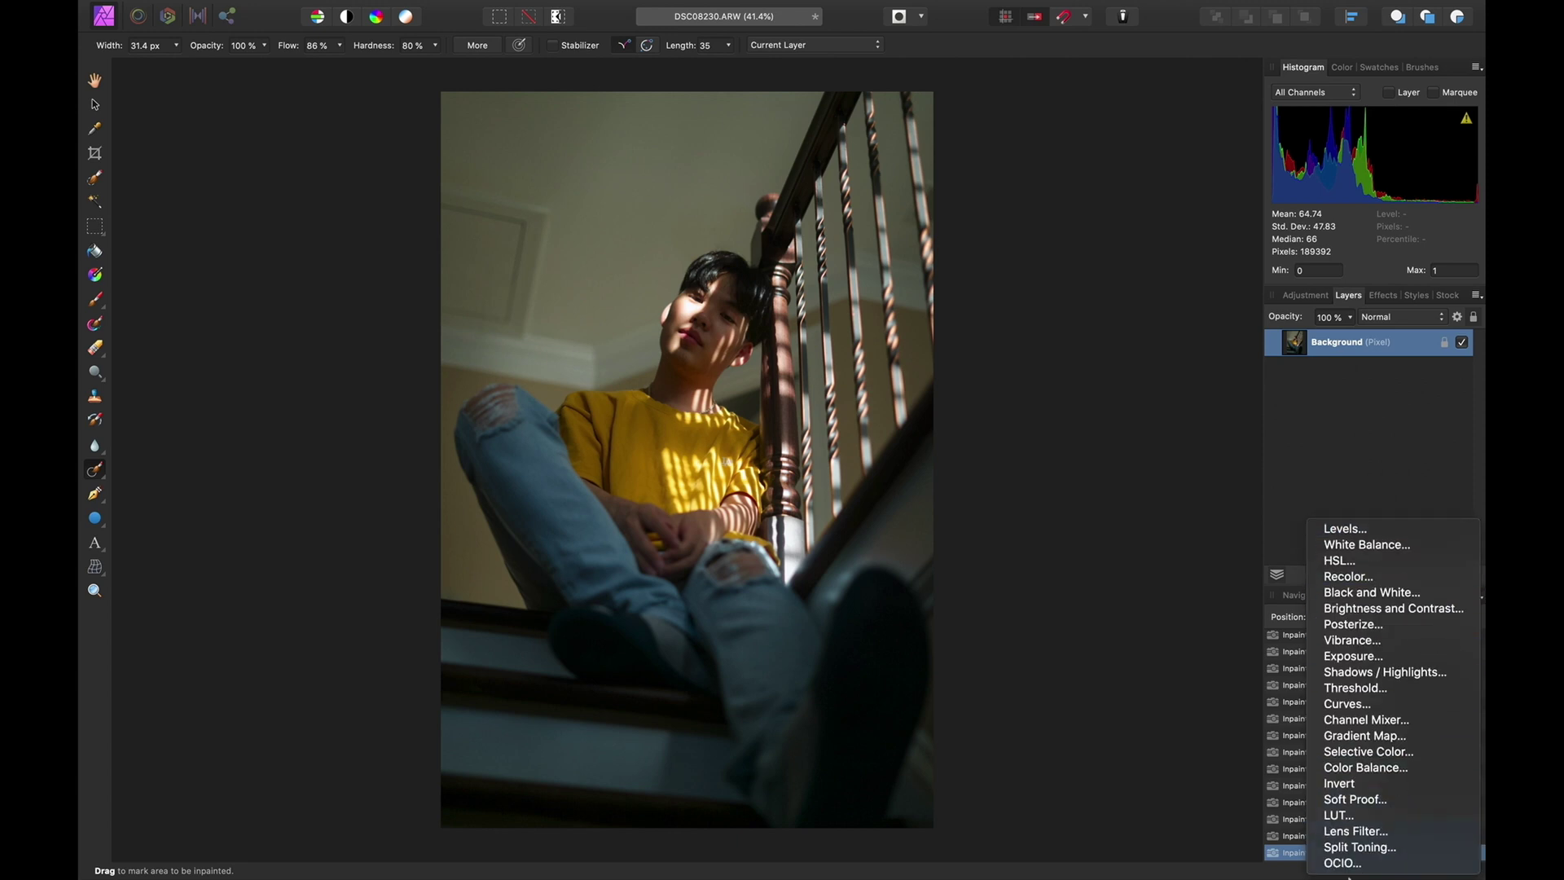
pyautogui.click(1341, 815)
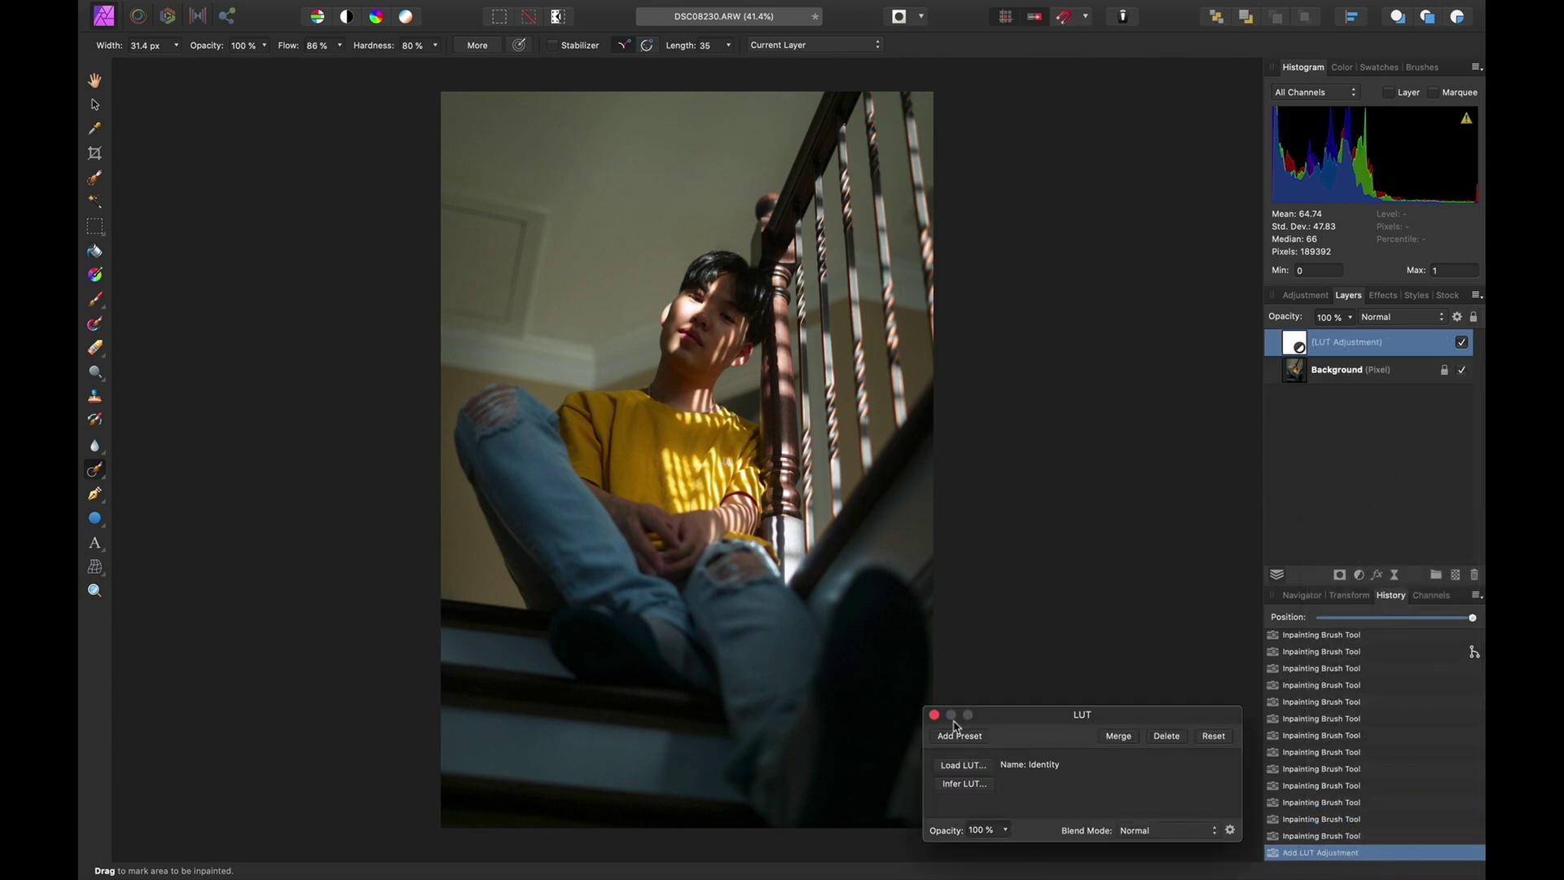
pyautogui.click(961, 765)
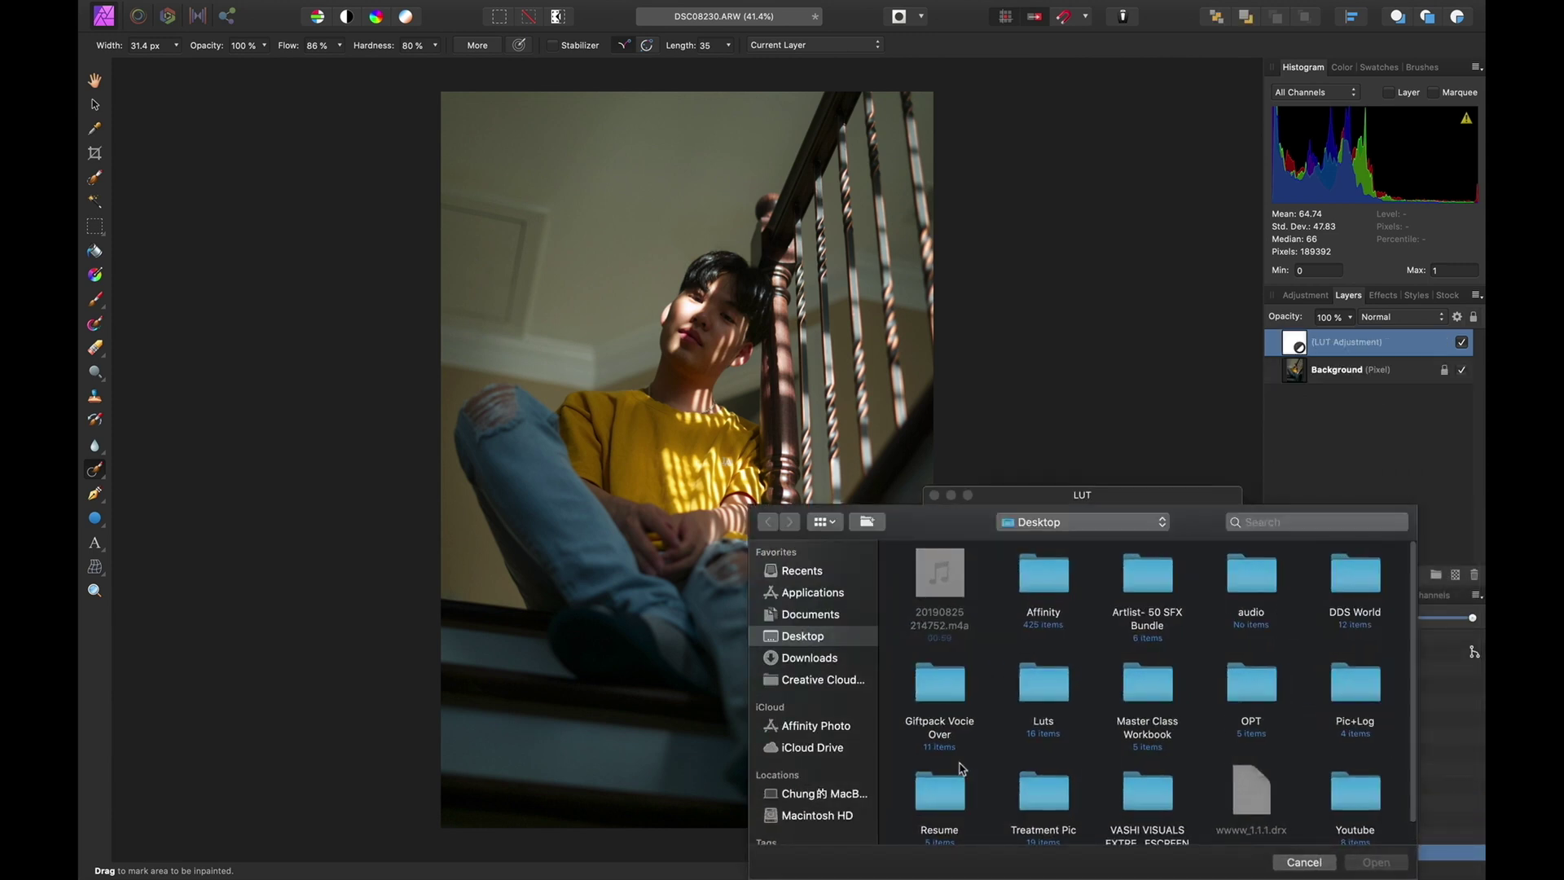
pyautogui.scroll(-2, 1010, 778)
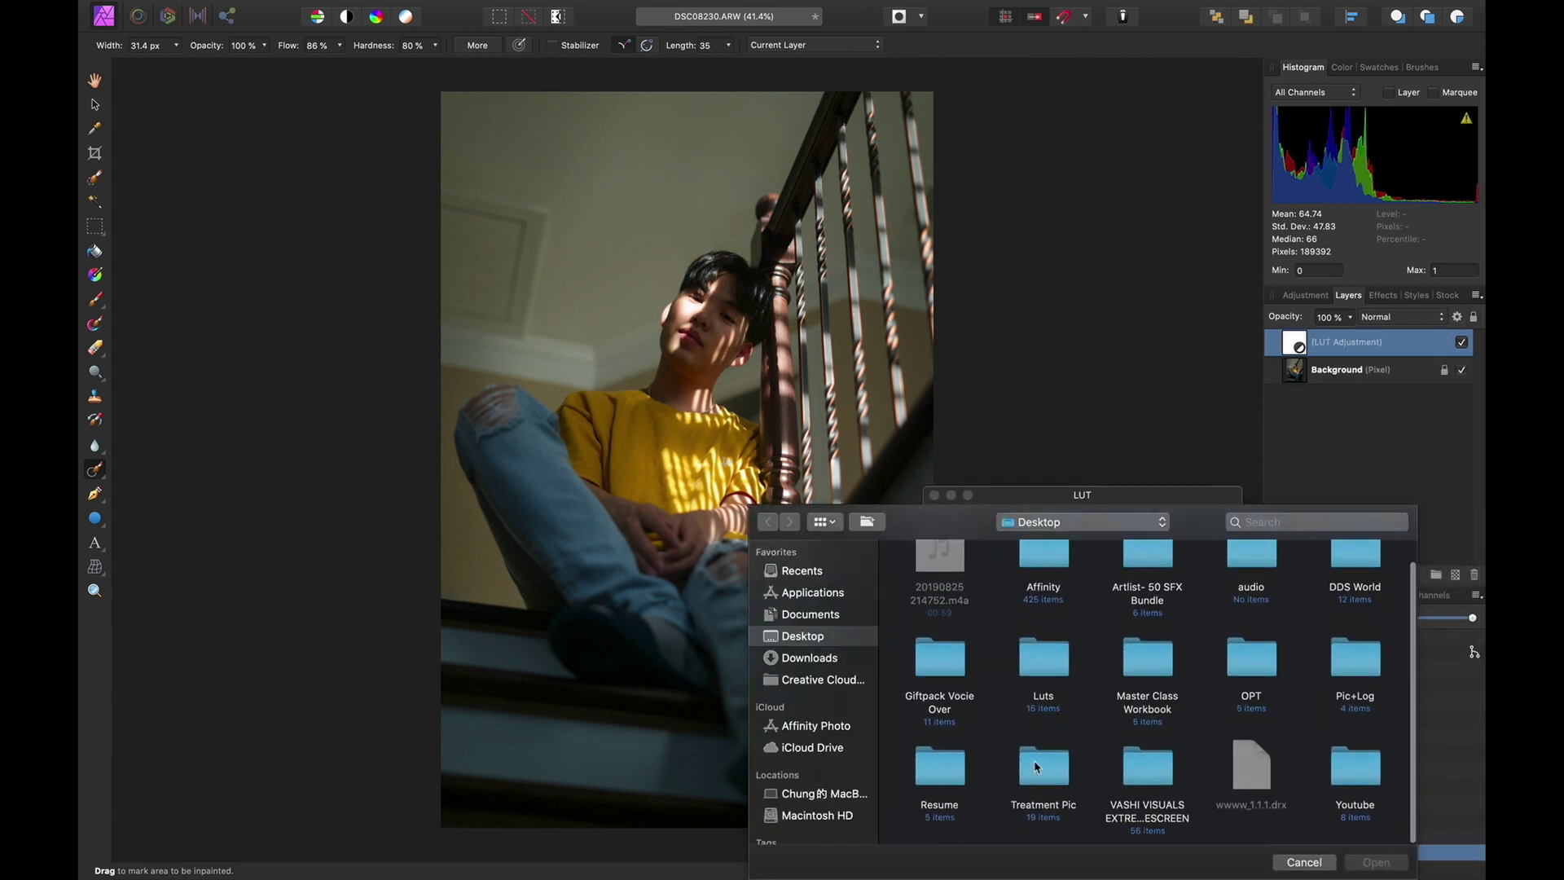
pyautogui.doubleClick(1332, 779)
pyautogui.doubleClick(1051, 595)
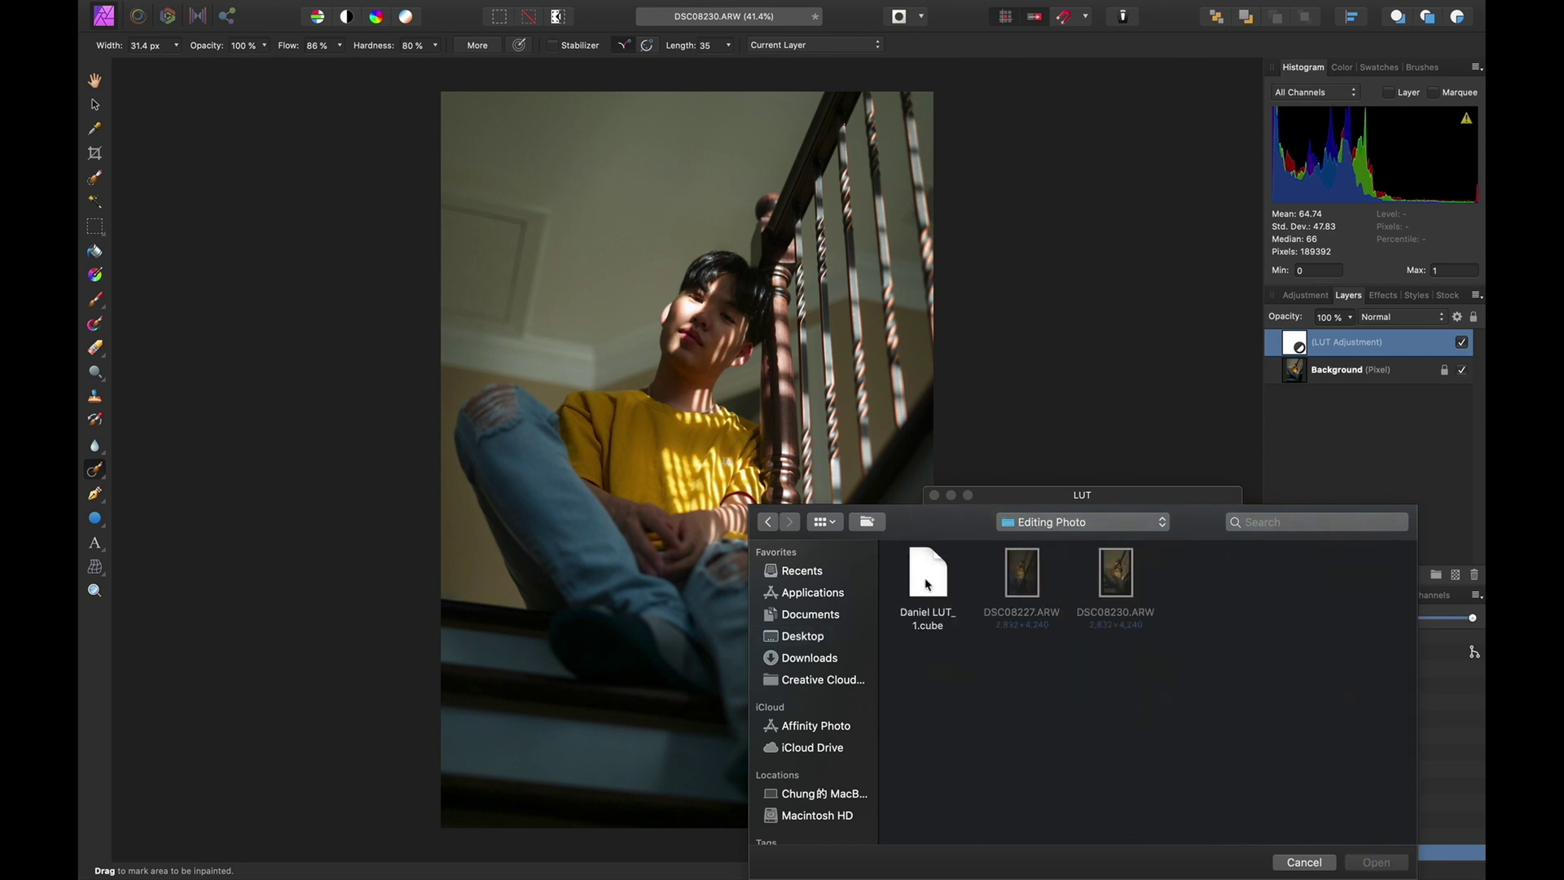
pyautogui.doubleClick(928, 584)
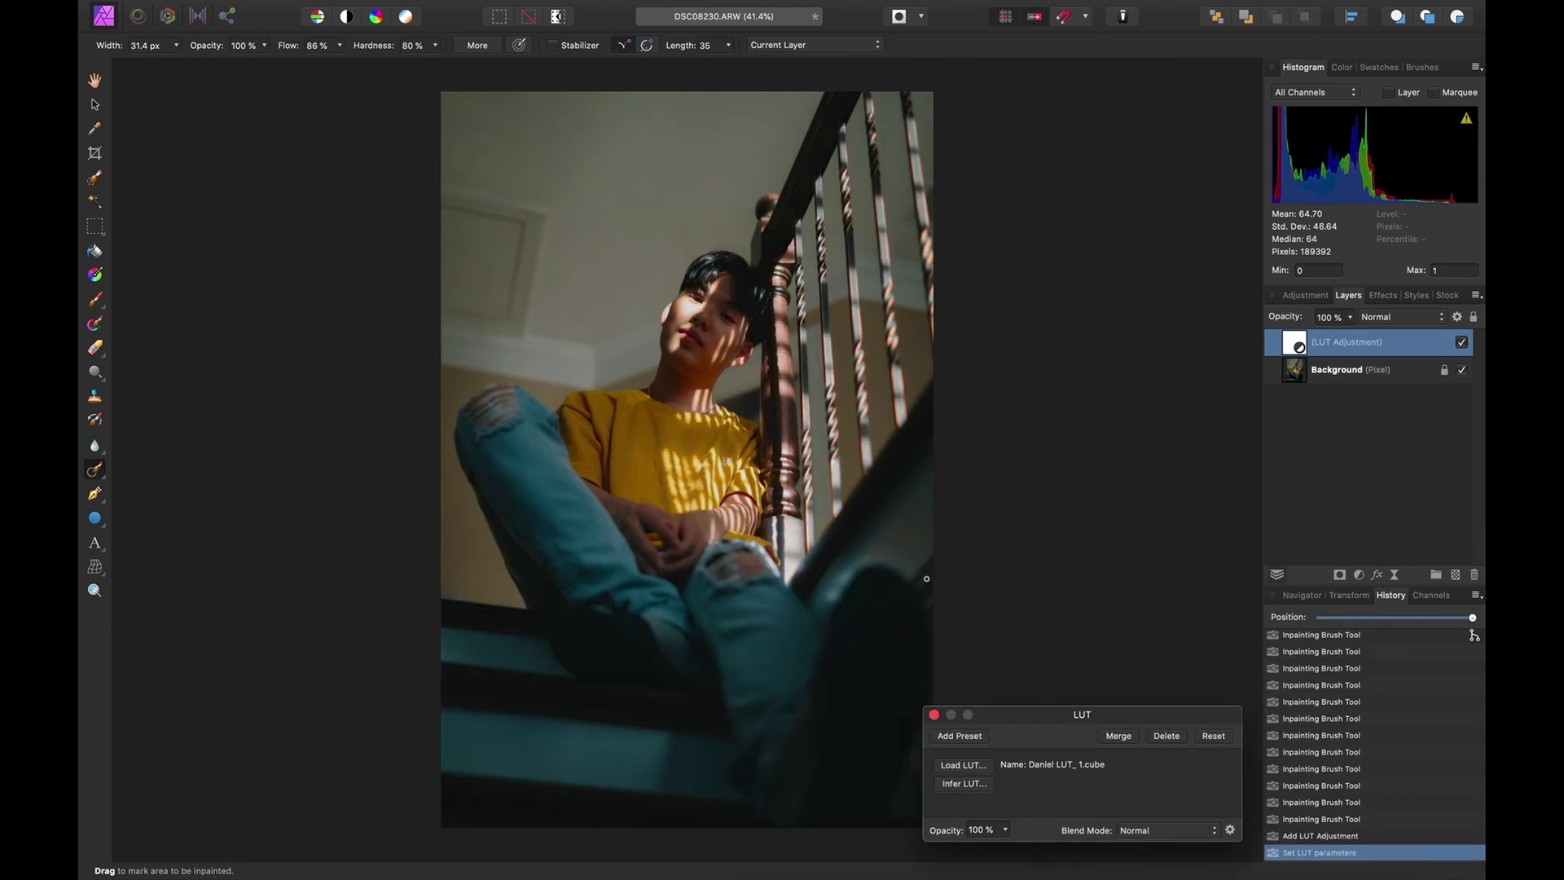
pyautogui.click(934, 717)
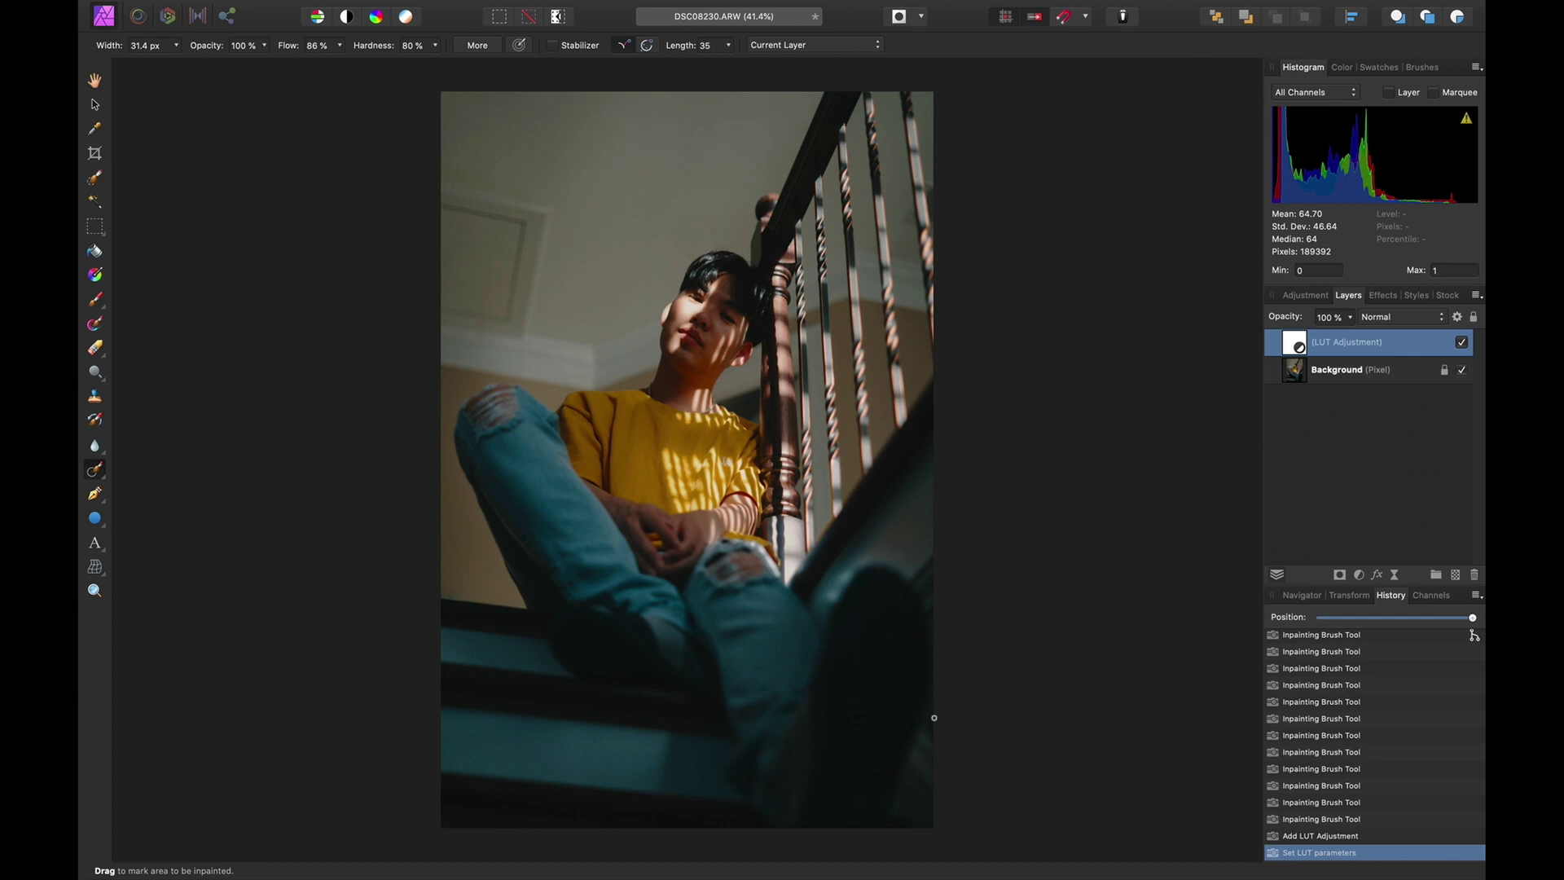
# Set the LUT adjustment layer's opacity to 50% and clear the layer selection
pyautogui.click(1350, 318)
pyautogui.moveTo(1353, 341); pyautogui.dragTo(1283, 341)
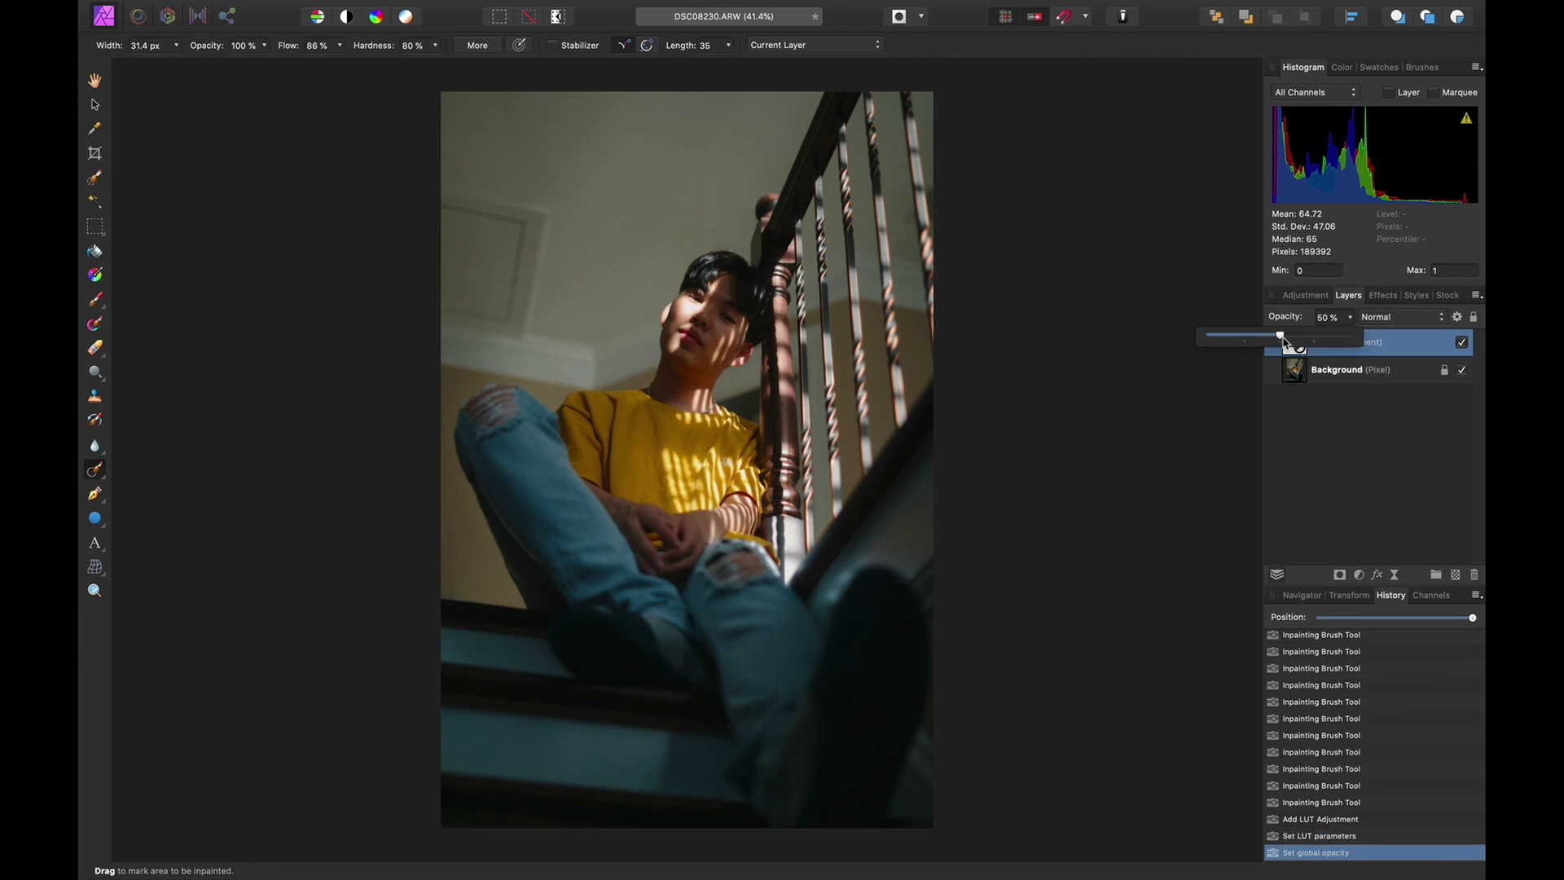
pyautogui.click(1347, 439)
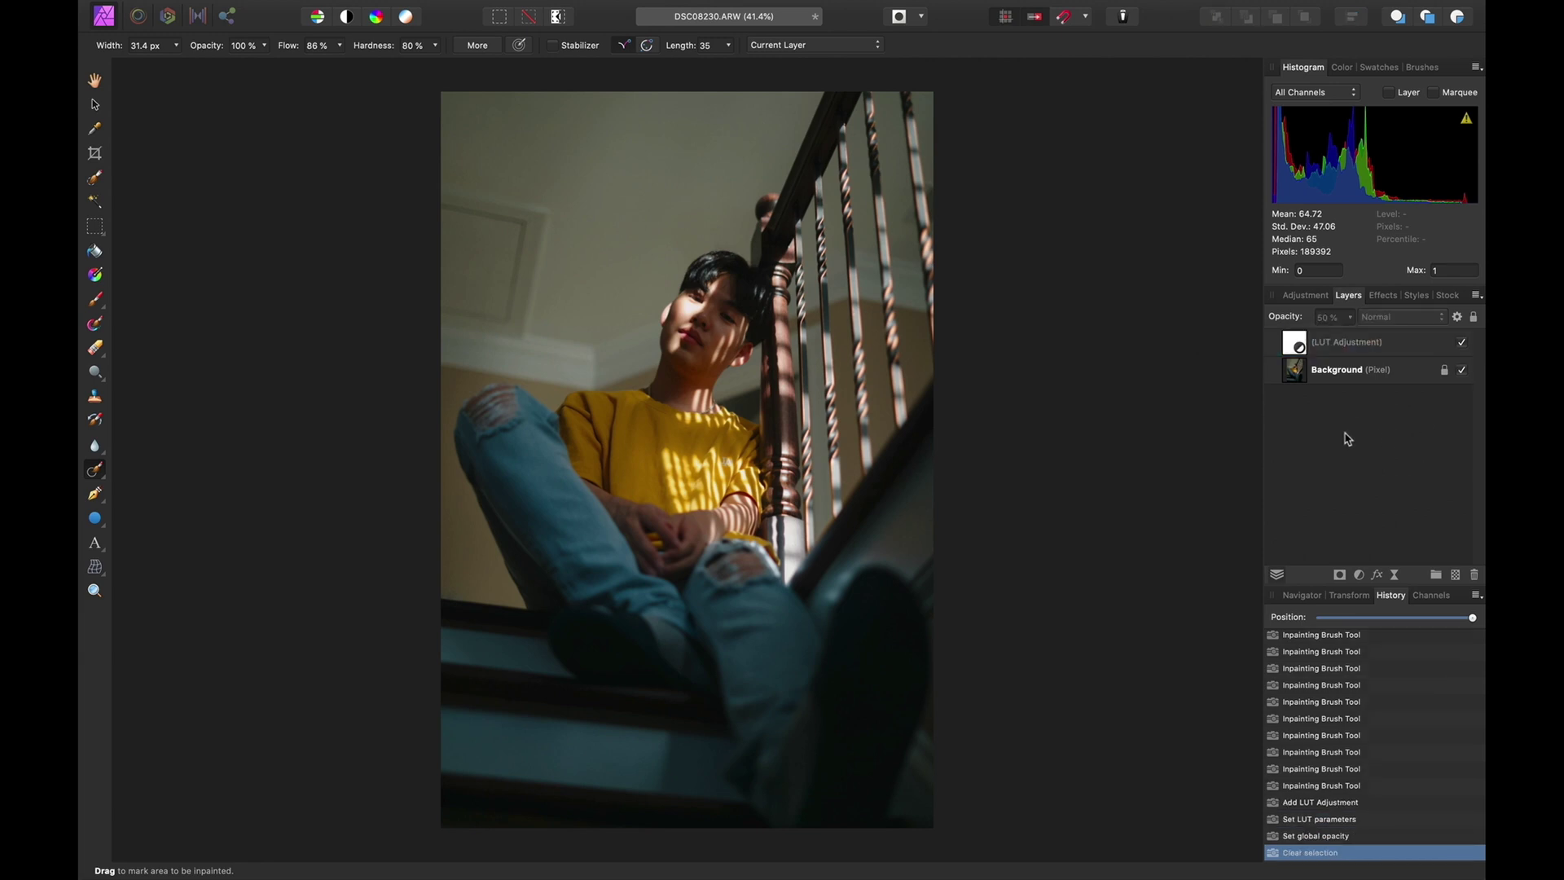
# Add a Curves adjustment and brighten the photo with shadow, midtone and highlight points on the RGB master curve
pyautogui.click(1358, 575)
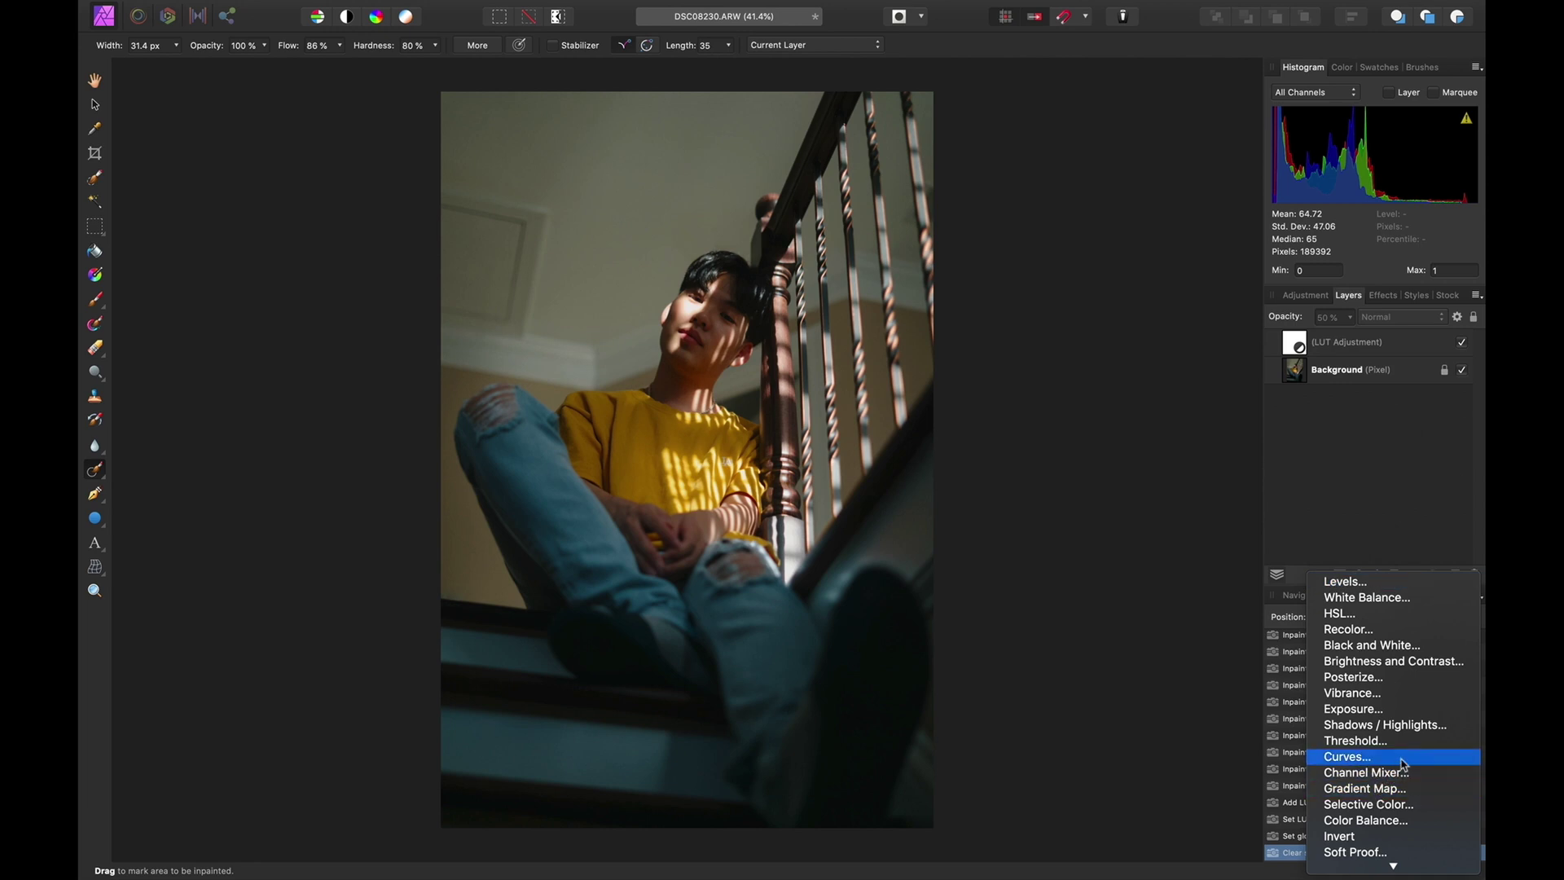
pyautogui.click(1348, 756)
pyautogui.moveTo(1083, 618); pyautogui.dragTo(1076, 608)
pyautogui.moveTo(978, 718); pyautogui.dragTo(973, 724)
pyautogui.moveTo(1184, 506); pyautogui.dragTo(1146, 541)
pyautogui.click(1186, 487)
pyautogui.click(1026, 664)
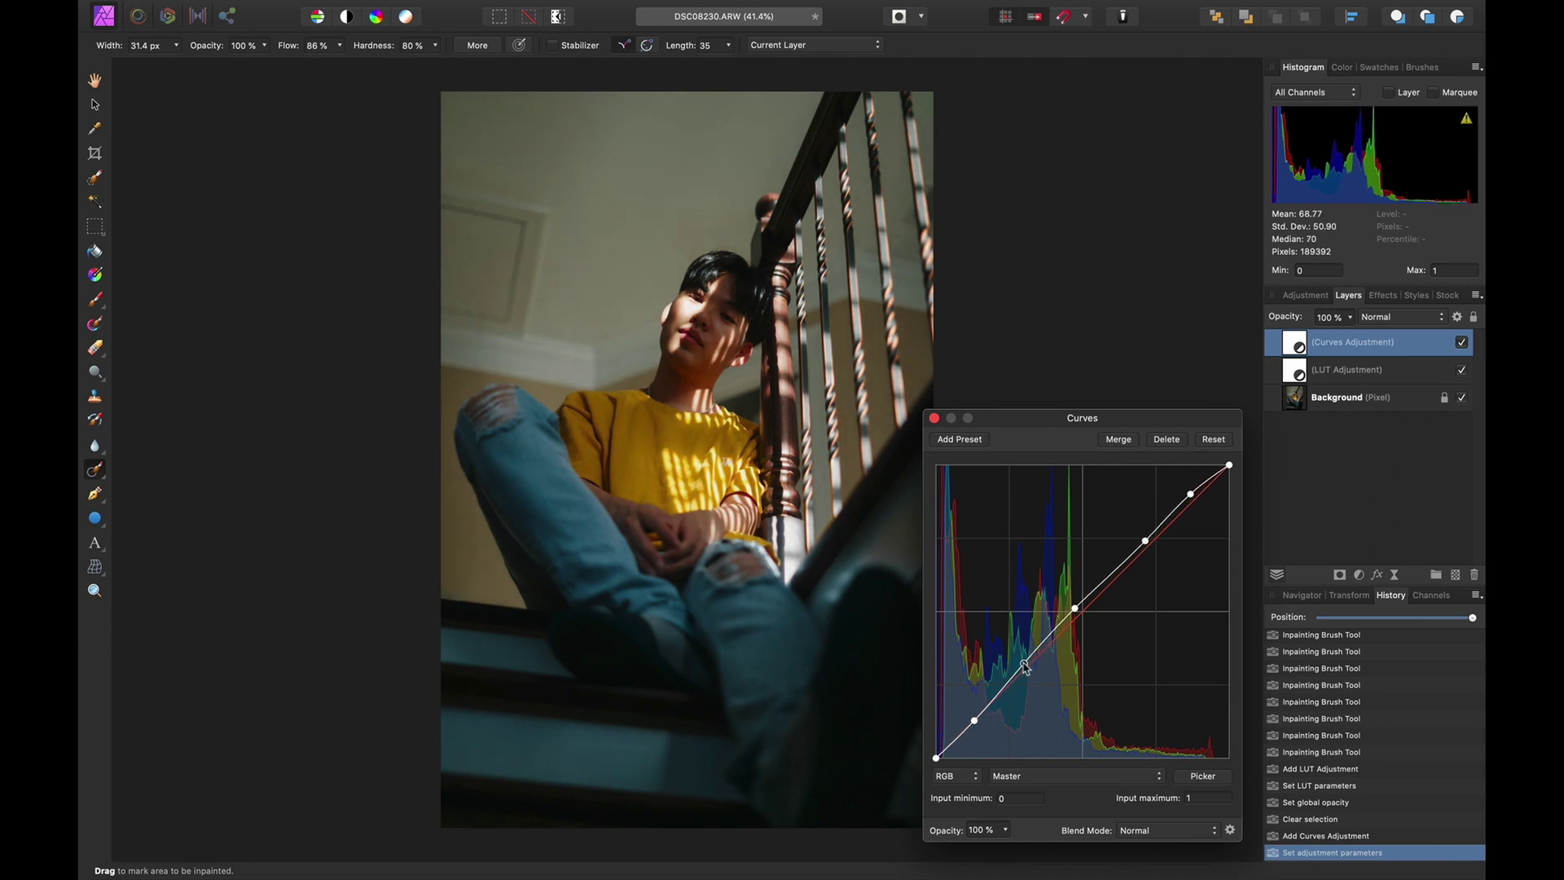
pyautogui.moveTo(974, 720); pyautogui.dragTo(968, 721)
pyautogui.moveTo(1146, 541); pyautogui.dragTo(1155, 541)
pyautogui.click(934, 418)
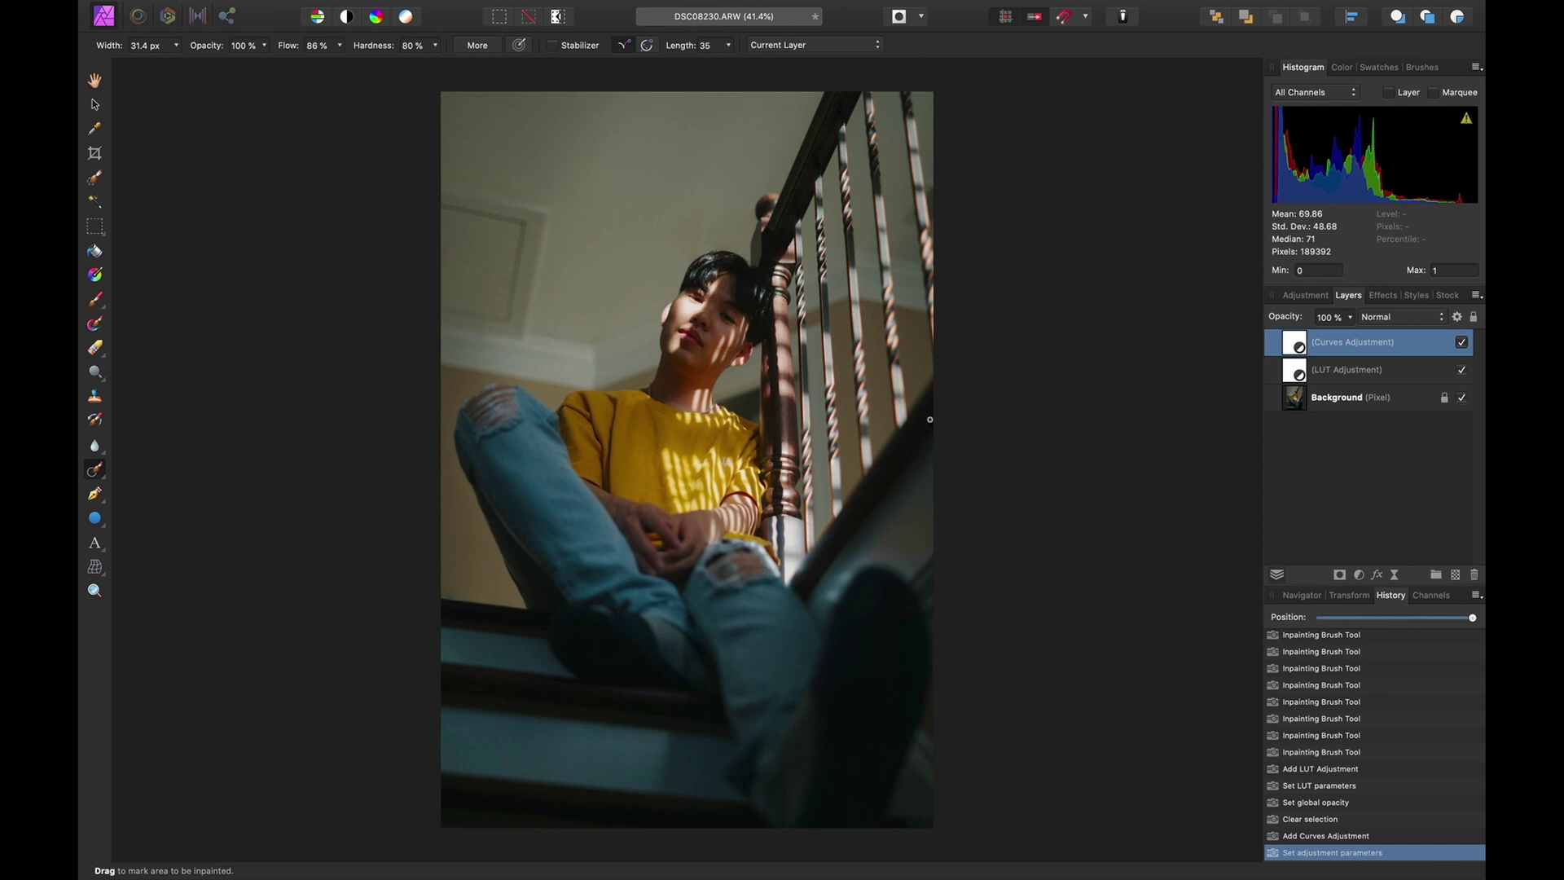
# Add an HSL adjustment above the Curves layer, try a slight saturation shift and reset it to defaults
pyautogui.click(1359, 575)
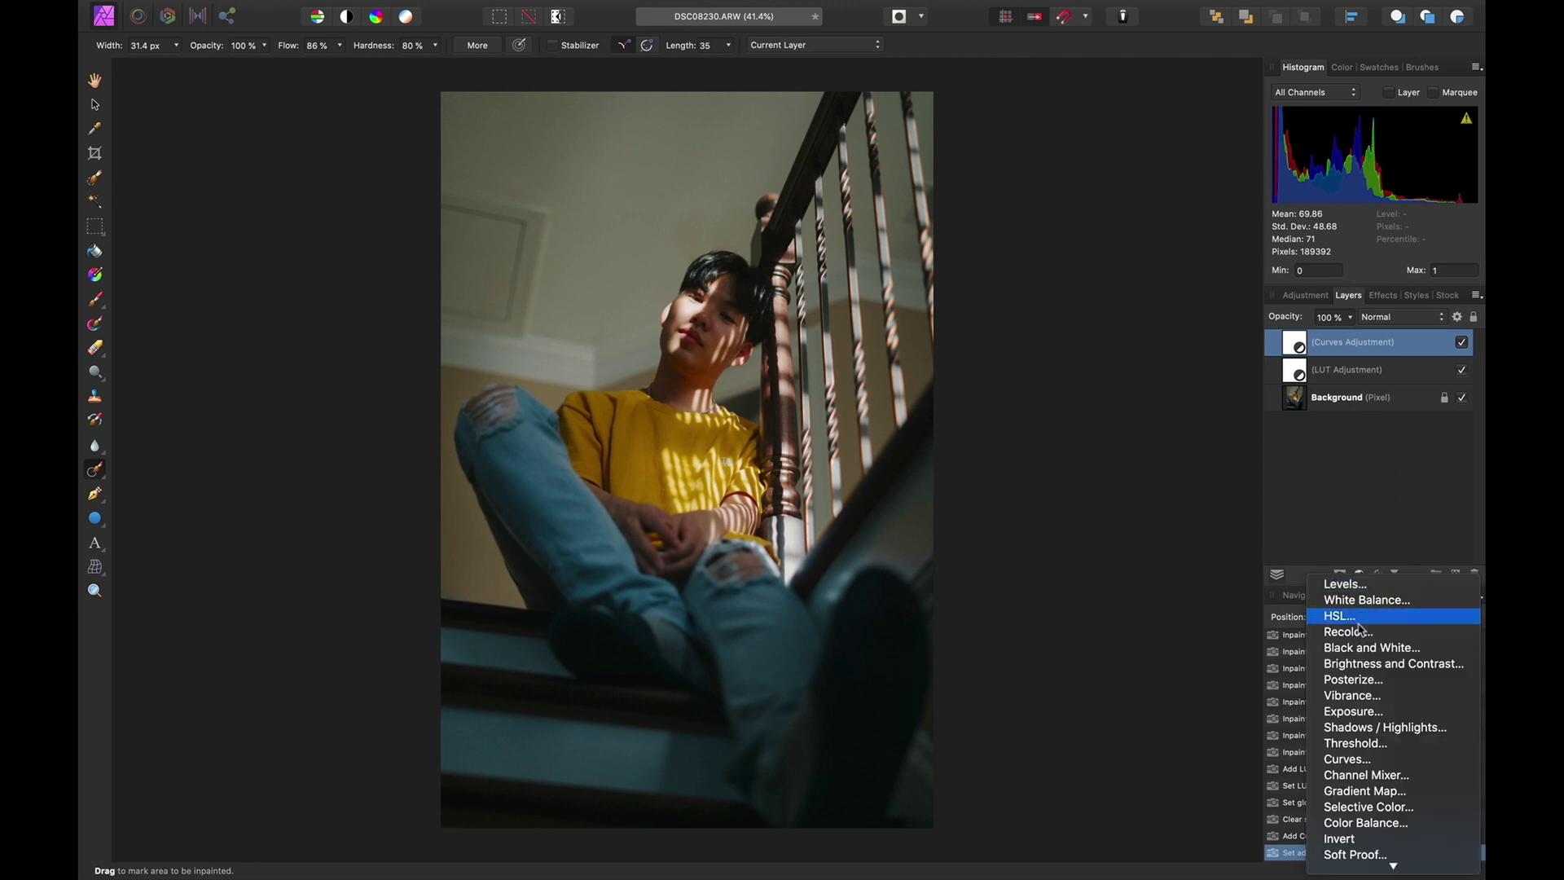
pyautogui.click(1367, 619)
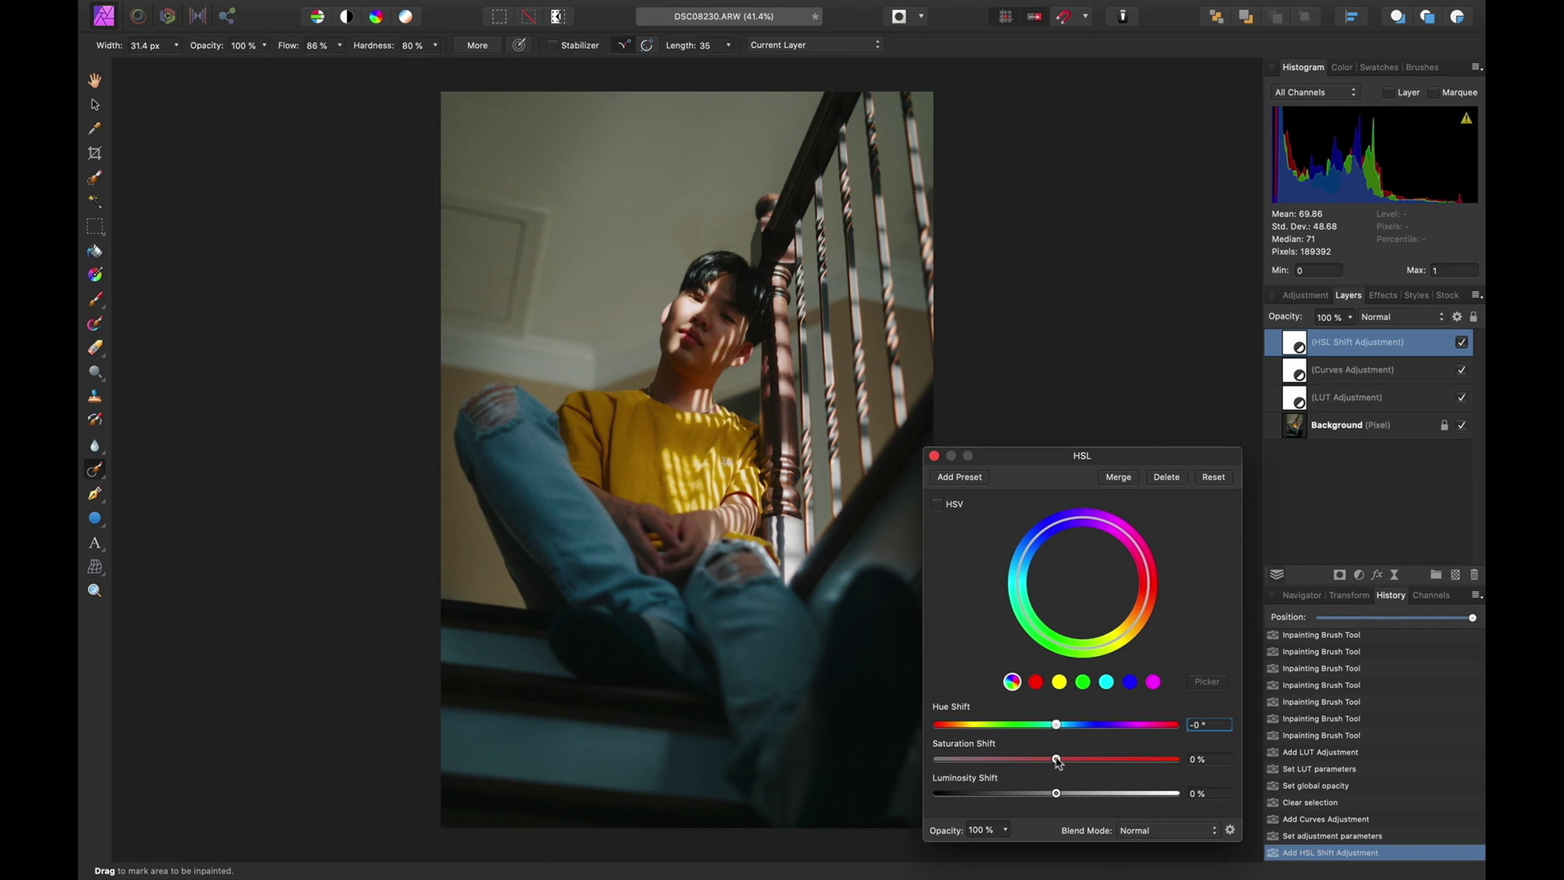
pyautogui.moveTo(1060, 761)
pyautogui.mouseDown()
pyautogui.moveTo(1100, 761)
pyautogui.moveTo(1061, 758)
pyautogui.mouseUp()
pyautogui.click(1218, 479)
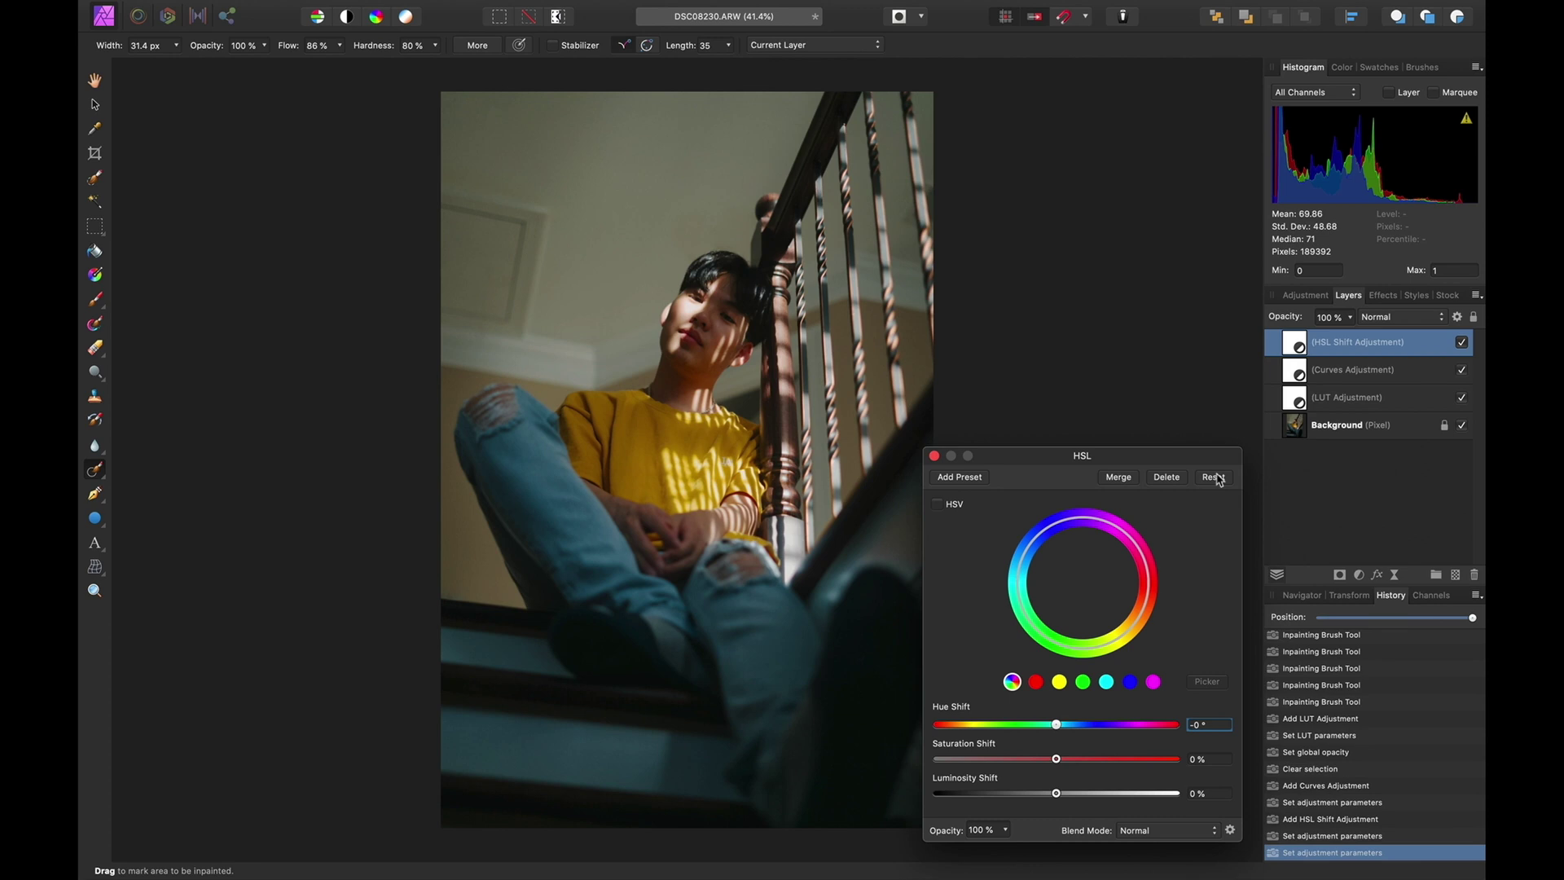
pyautogui.click(934, 457)
# Select the seated man with the Selection Brush on the Background layer, enlarging the brush for his legs and shoes
pyautogui.click(1346, 433)
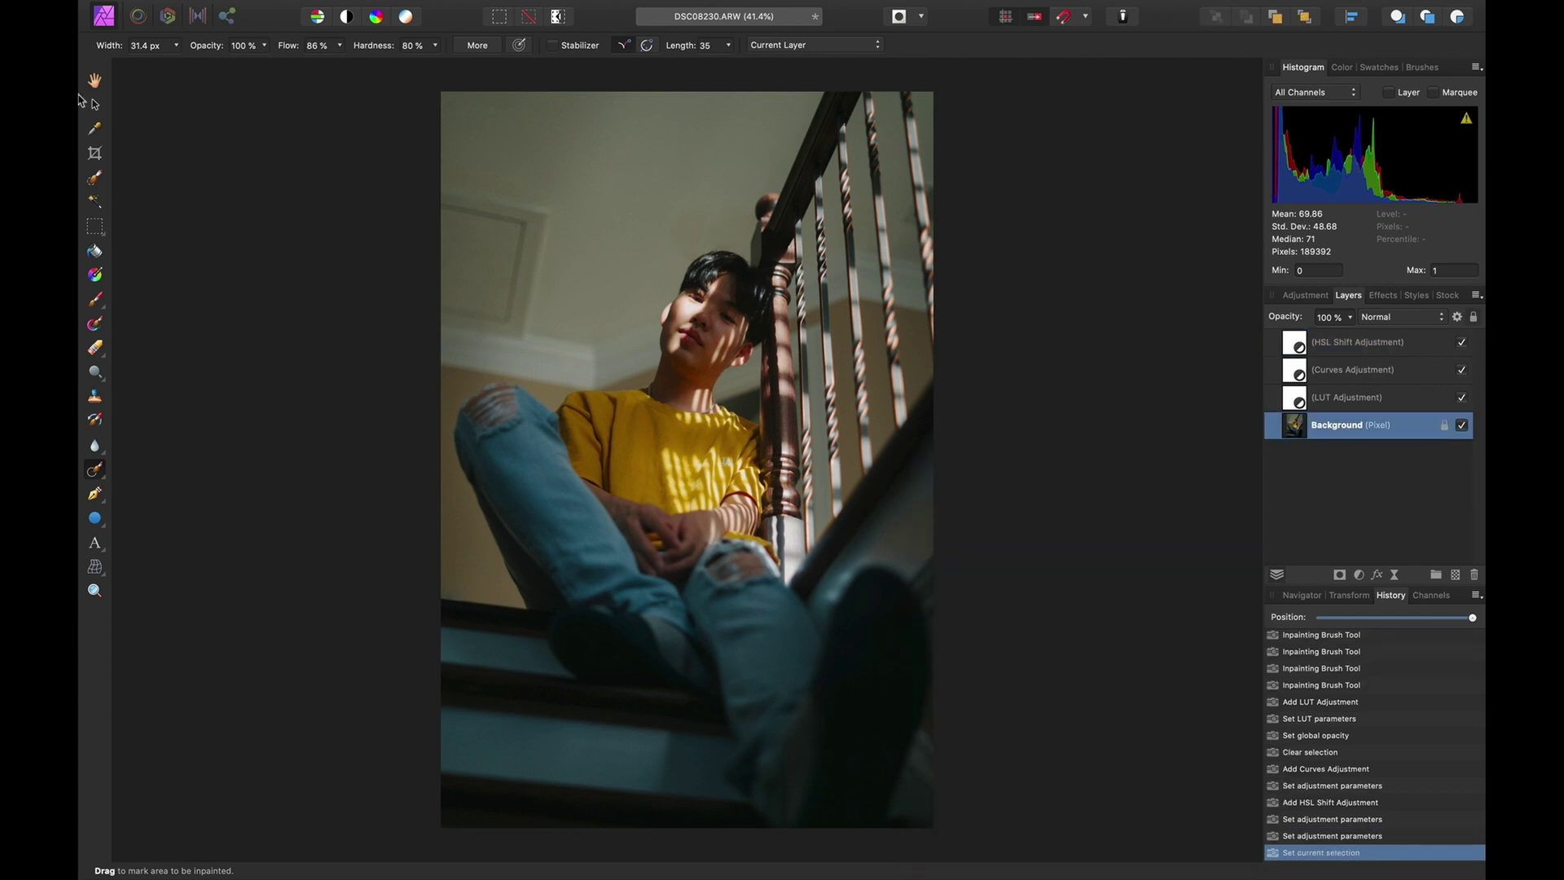
pyautogui.click(95, 177)
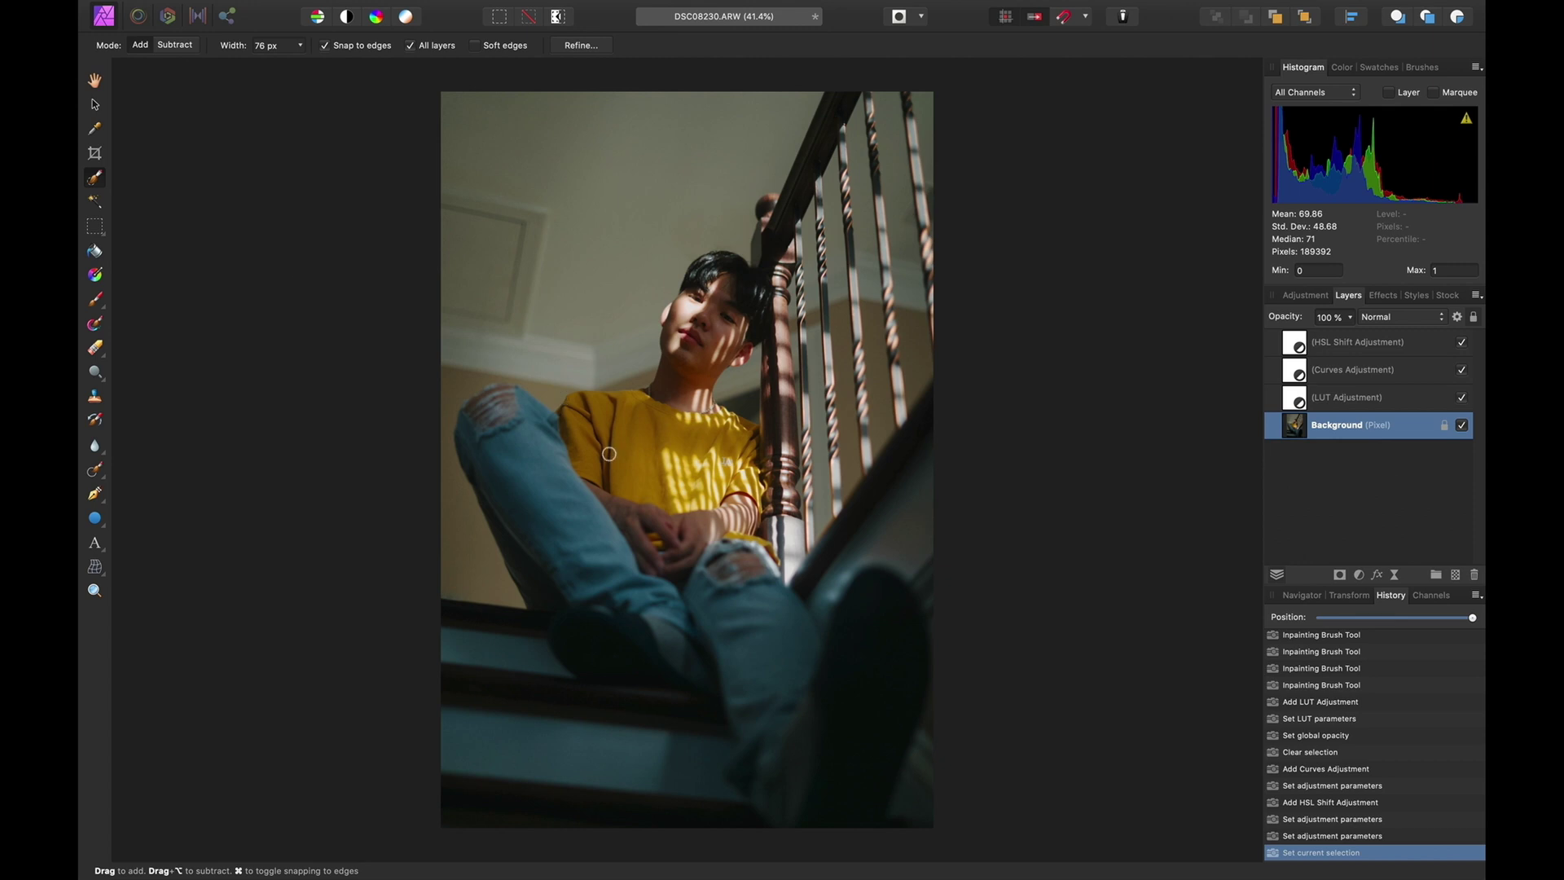
pyautogui.moveTo(586, 497)
pyautogui.mouseDown()
pyautogui.moveTo(519, 467)
pyautogui.moveTo(622, 545)
pyautogui.moveTo(687, 401)
pyautogui.moveTo(537, 438)
pyautogui.moveTo(499, 402)
pyautogui.moveTo(478, 417)
pyautogui.moveTo(471, 437)
pyautogui.moveTo(572, 648)
pyautogui.moveTo(671, 331)
pyautogui.moveTo(732, 273)
pyautogui.moveTo(720, 361)
pyautogui.moveTo(769, 378)
pyautogui.moveTo(718, 388)
pyautogui.moveTo(778, 340)
pyautogui.moveTo(792, 284)
pyautogui.moveTo(751, 321)
pyautogui.moveTo(781, 336)
pyautogui.moveTo(771, 240)
pyautogui.mouseUp()
pyautogui.scroll(3, 772, 240)
pyautogui.press(']')
pyautogui.press(']')
pyautogui.press(']')
pyautogui.press(']')
pyautogui.moveTo(696, 603)
pyautogui.mouseDown()
pyautogui.moveTo(761, 775)
pyautogui.moveTo(925, 681)
pyautogui.mouseUp()
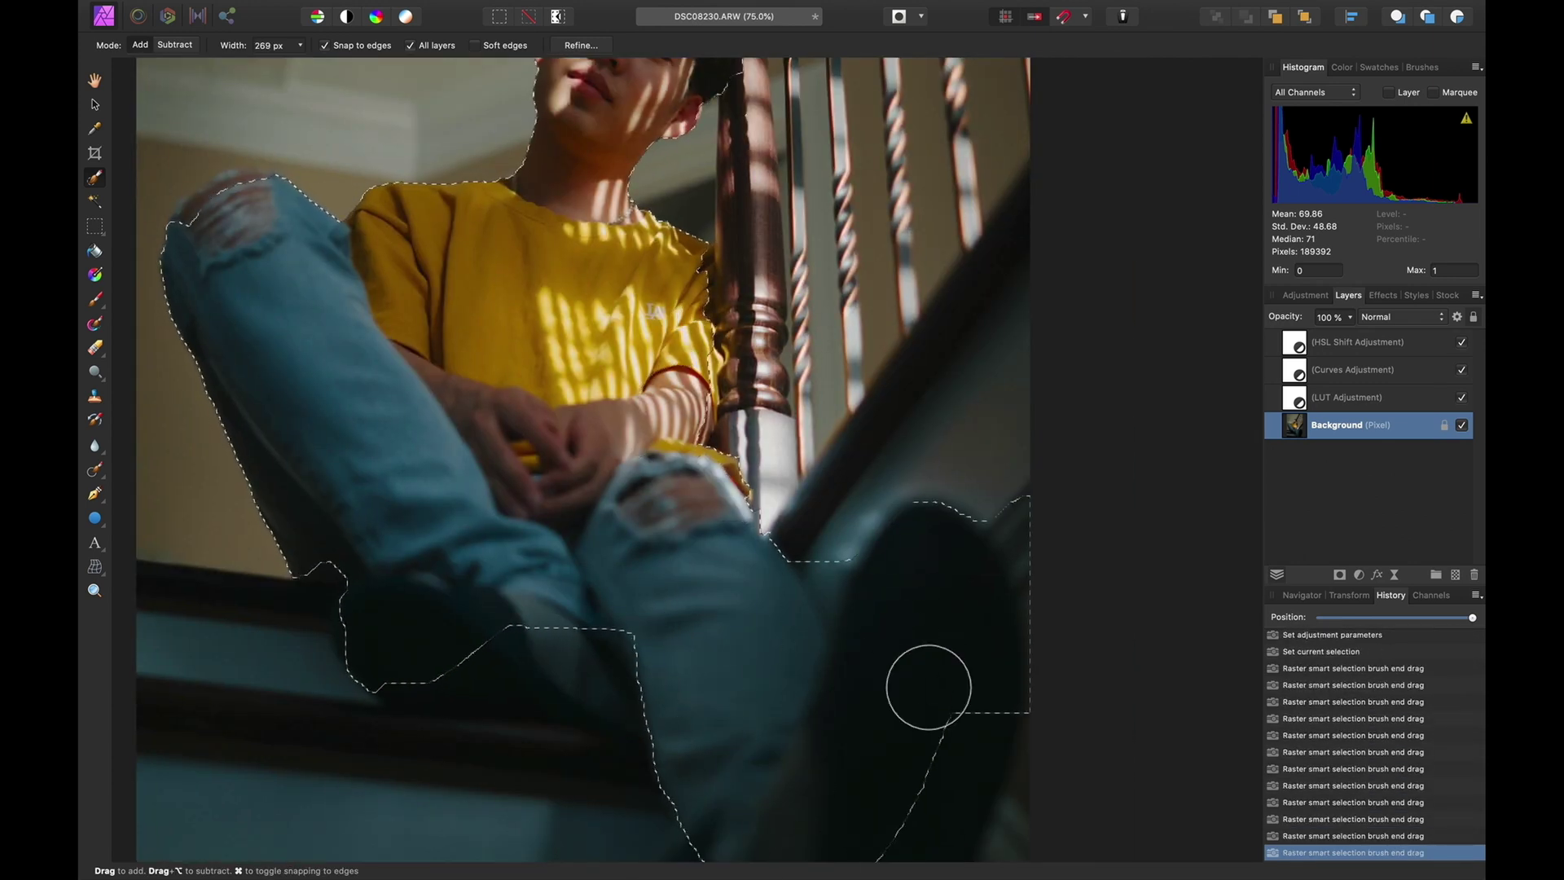
# Extend the selection over the lower legs and both shoes with a 119 px brush, and reduce the brush to 73 px
pyautogui.press('[')
pyautogui.press('[')
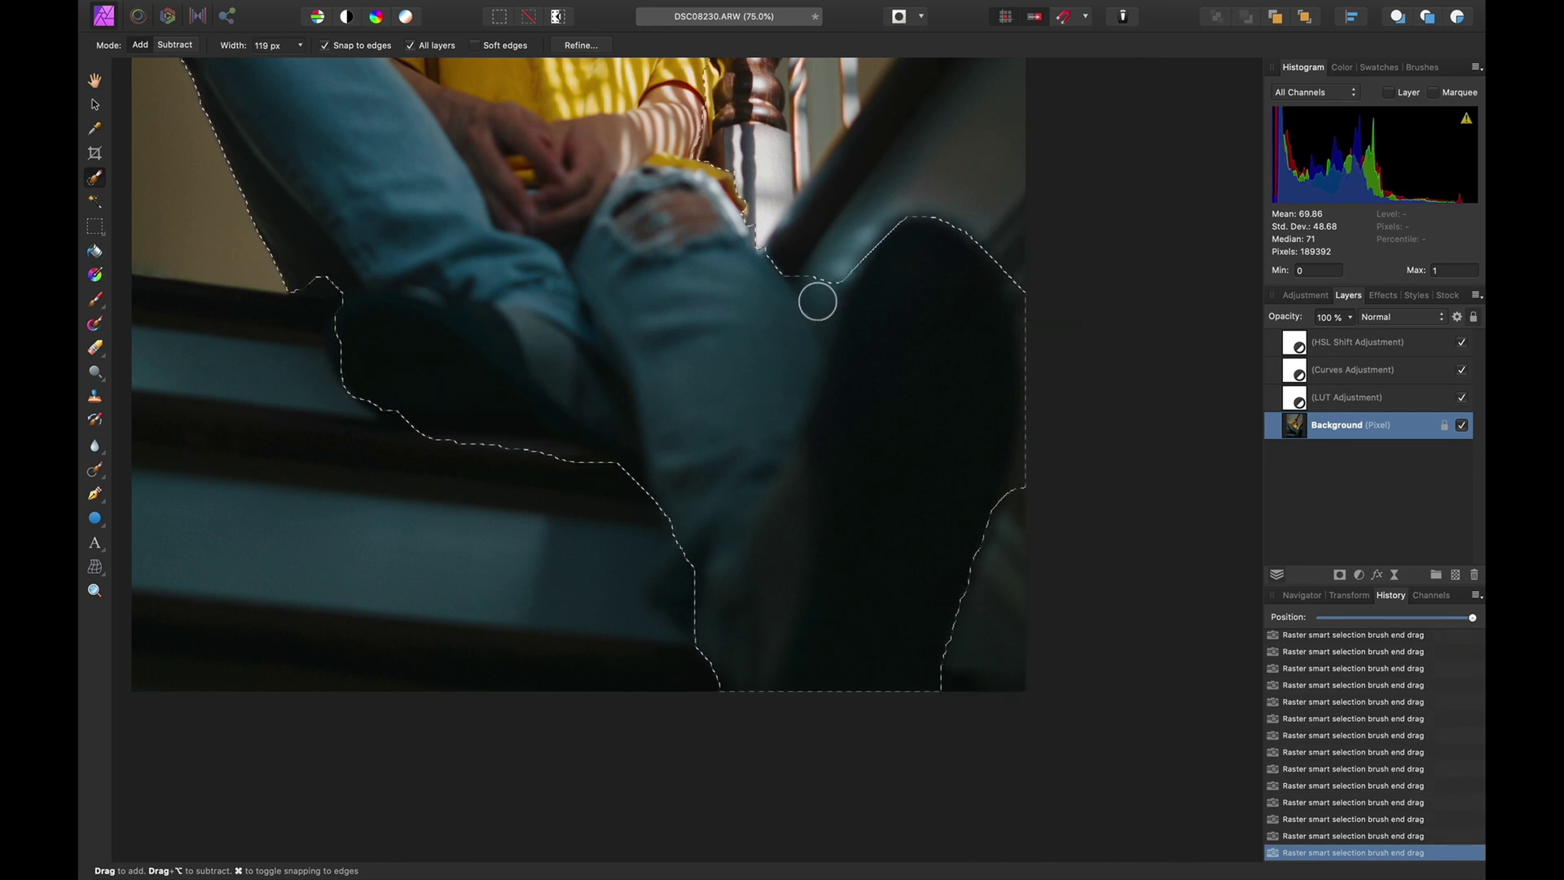
pyautogui.scroll(3, 953, 395)
pyautogui.hscroll(-3, 953, 394)
pyautogui.press('[')
pyautogui.press('[')
pyautogui.scroll(3, 475, 237)
pyautogui.scroll(2, 475, 237)
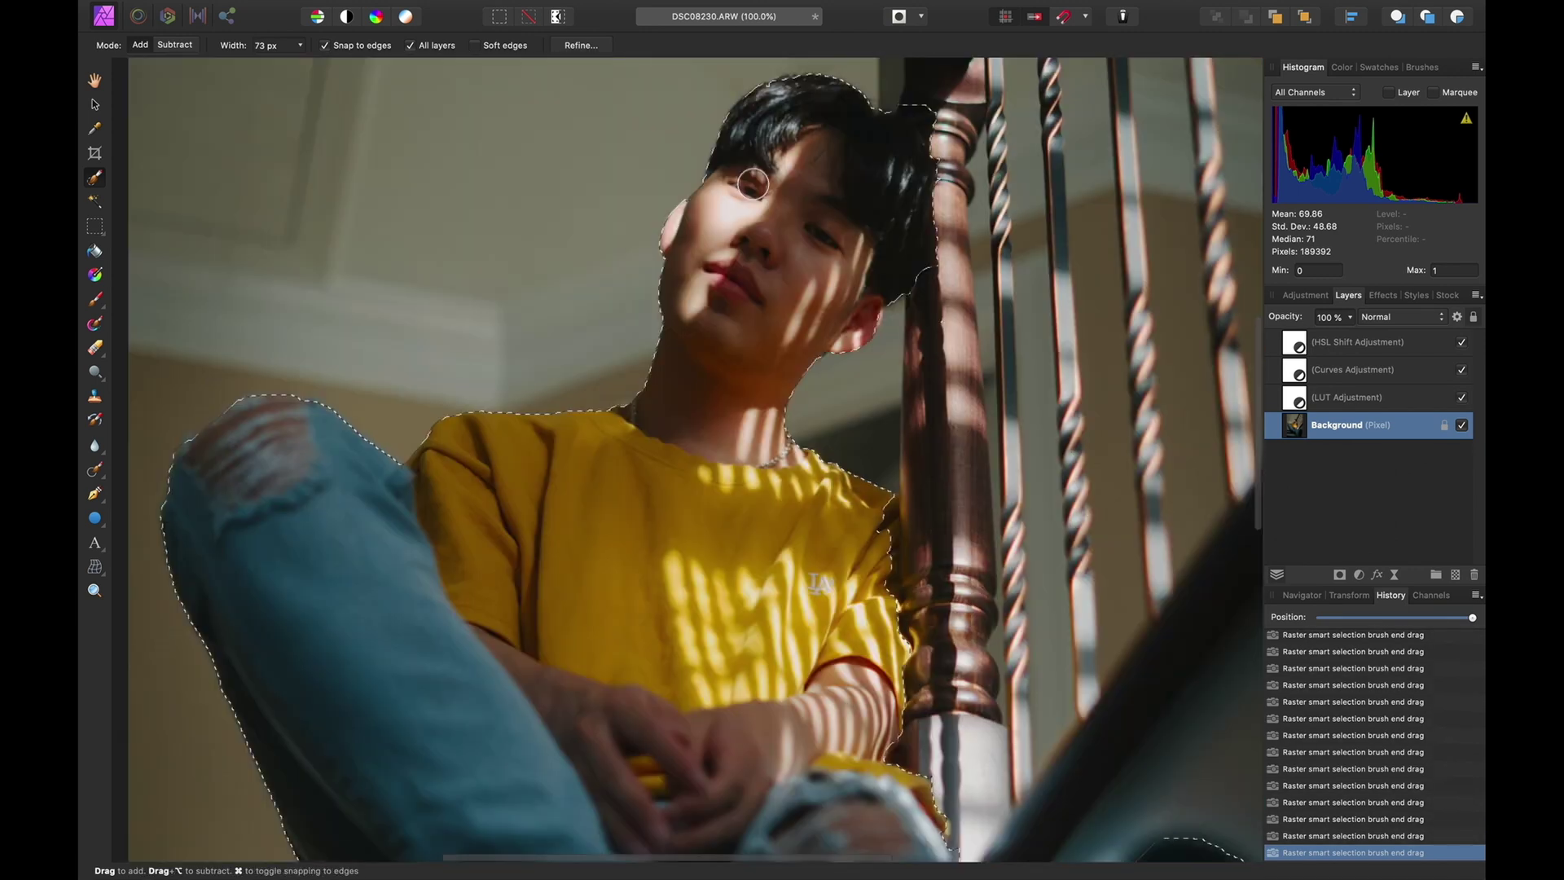
# Correct the selection edge along the shirt sleeve beside the banister post with a 28 px brush
pyautogui.scroll(-3, 938, 235)
pyautogui.scroll(4, 902, 517)
pyautogui.press('[')
pyautogui.press('[')
pyautogui.press('[')
pyautogui.moveTo(901, 518); pyautogui.dragTo(926, 594)
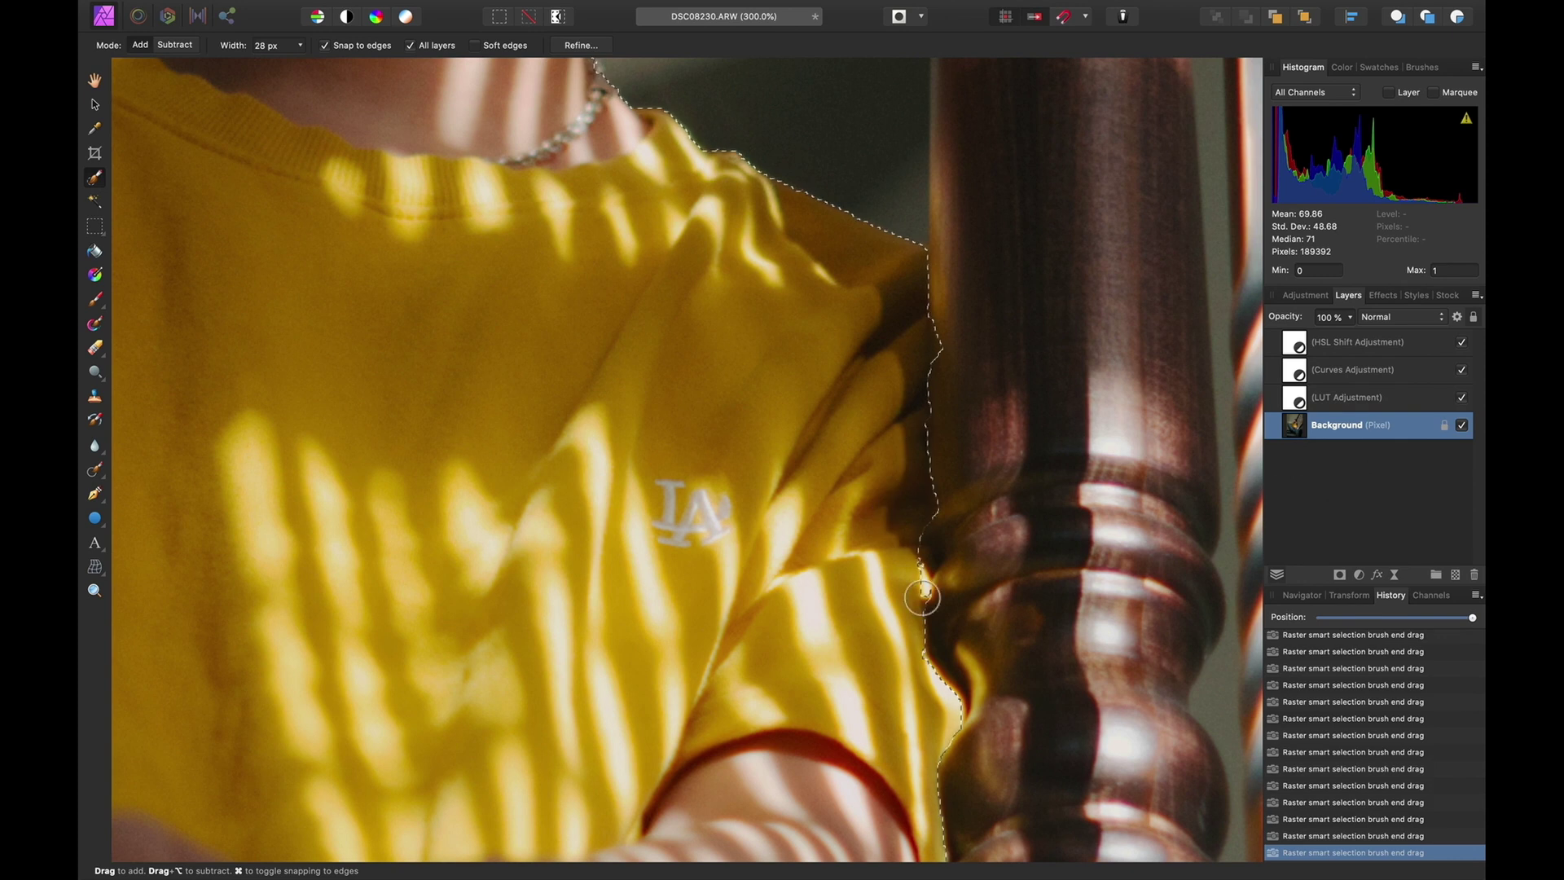
pyautogui.scroll(-4, 927, 594)
pyautogui.press('super+0')
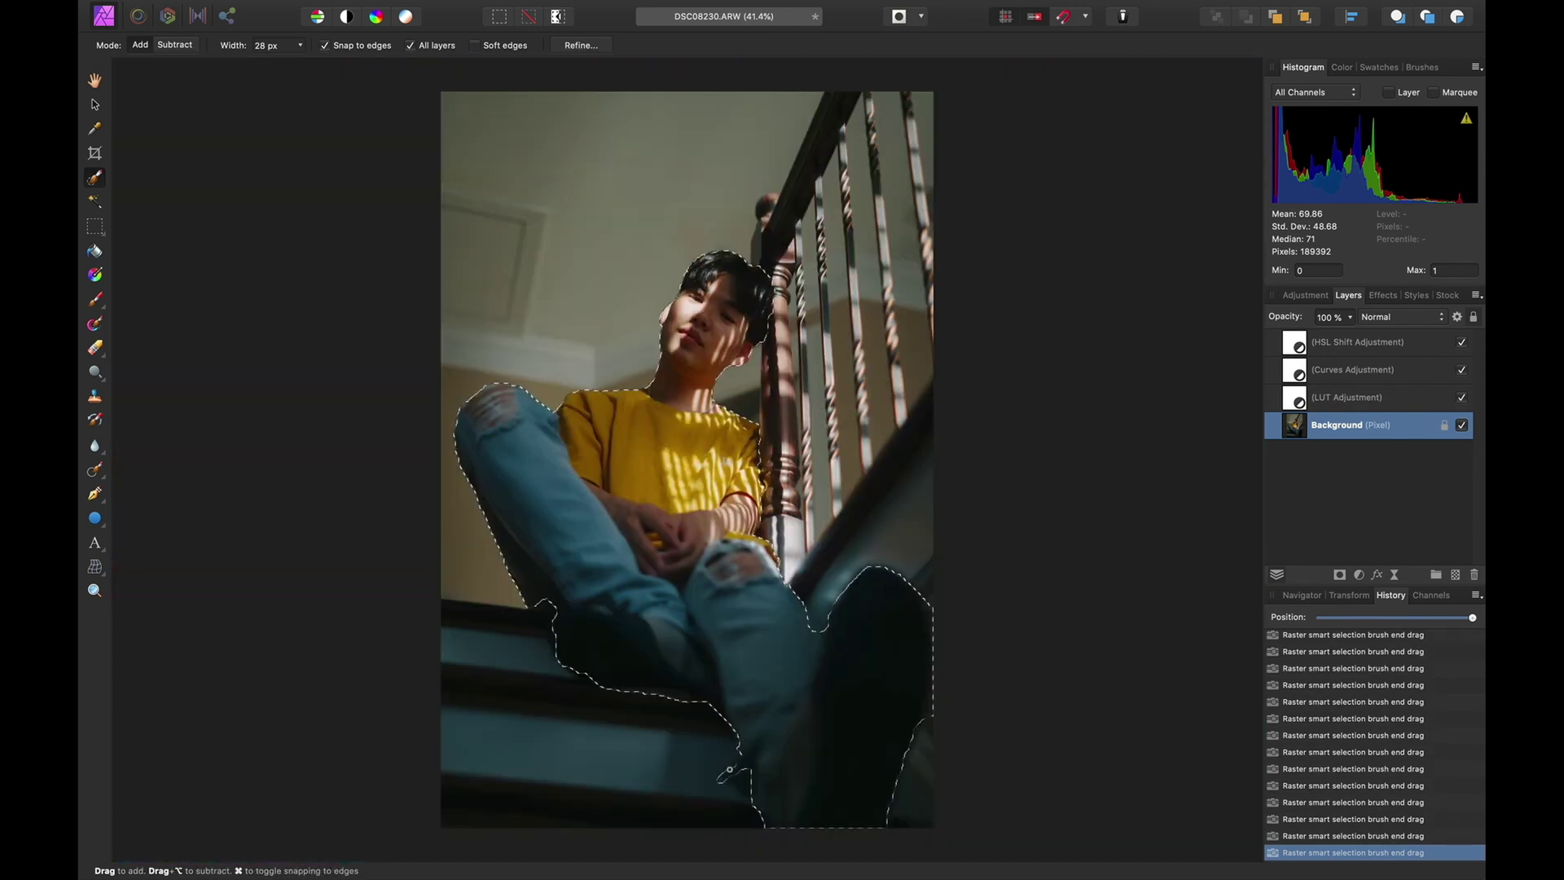
# Clean up the selection edge around the trouser legs, enlarging the brush to 48 px
pyautogui.scroll(4, 592, 615)
pyautogui.moveTo(391, 363); pyautogui.dragTo(863, 712)
pyautogui.press(']')
pyautogui.press(']')
pyautogui.press('super+0')
# Refine the selection with a smaller border width and slight smoothing, and output it as a selection
pyautogui.click(592, 47)
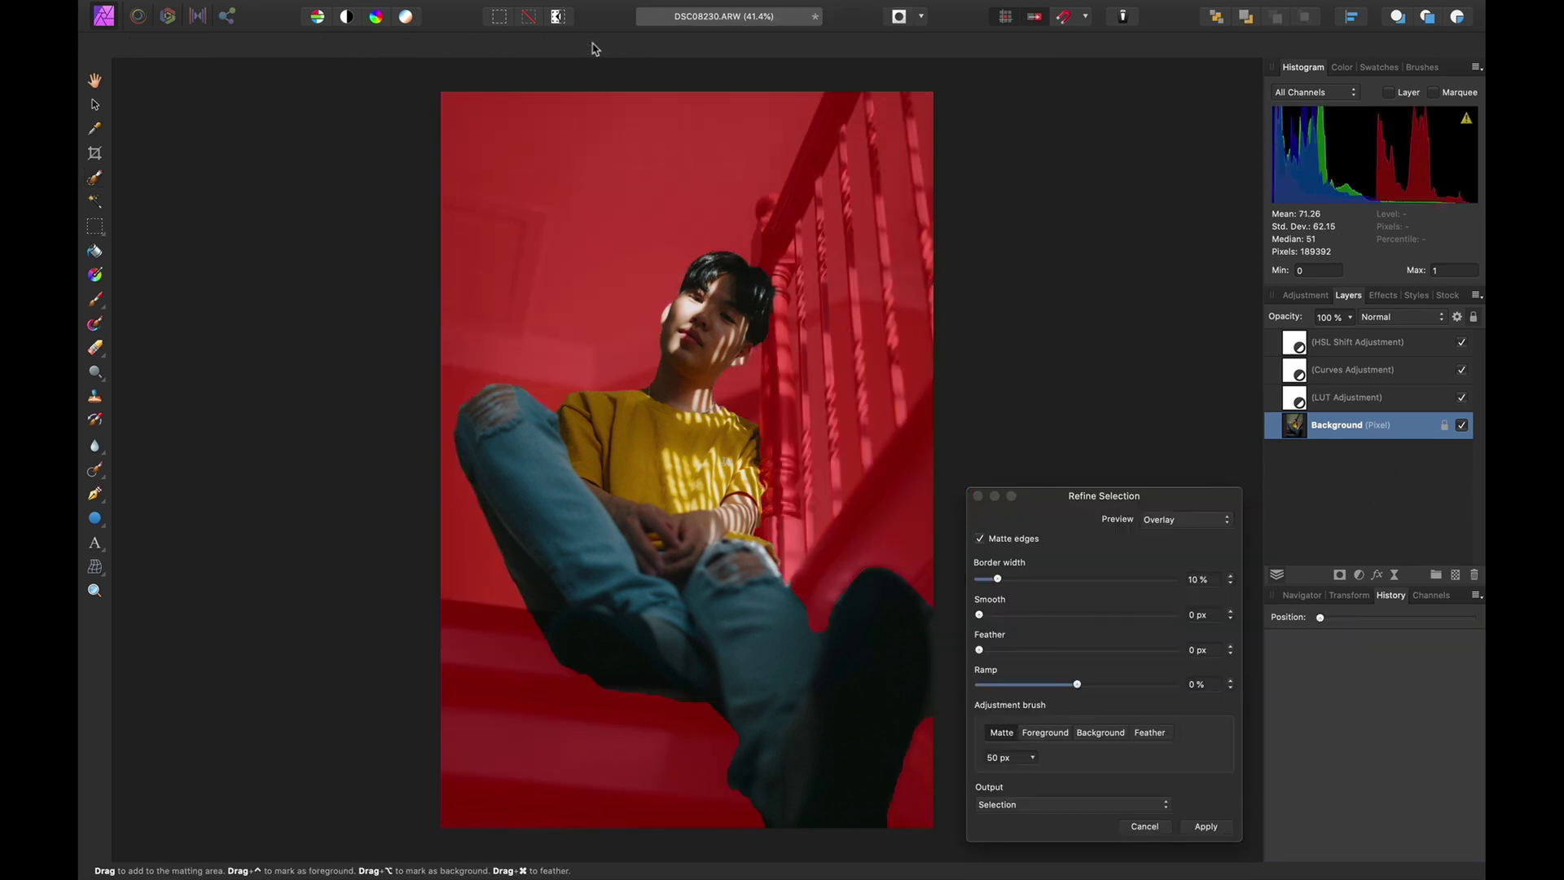
pyautogui.moveTo(997, 578); pyautogui.dragTo(993, 579)
pyautogui.click(988, 614)
pyautogui.click(1205, 827)
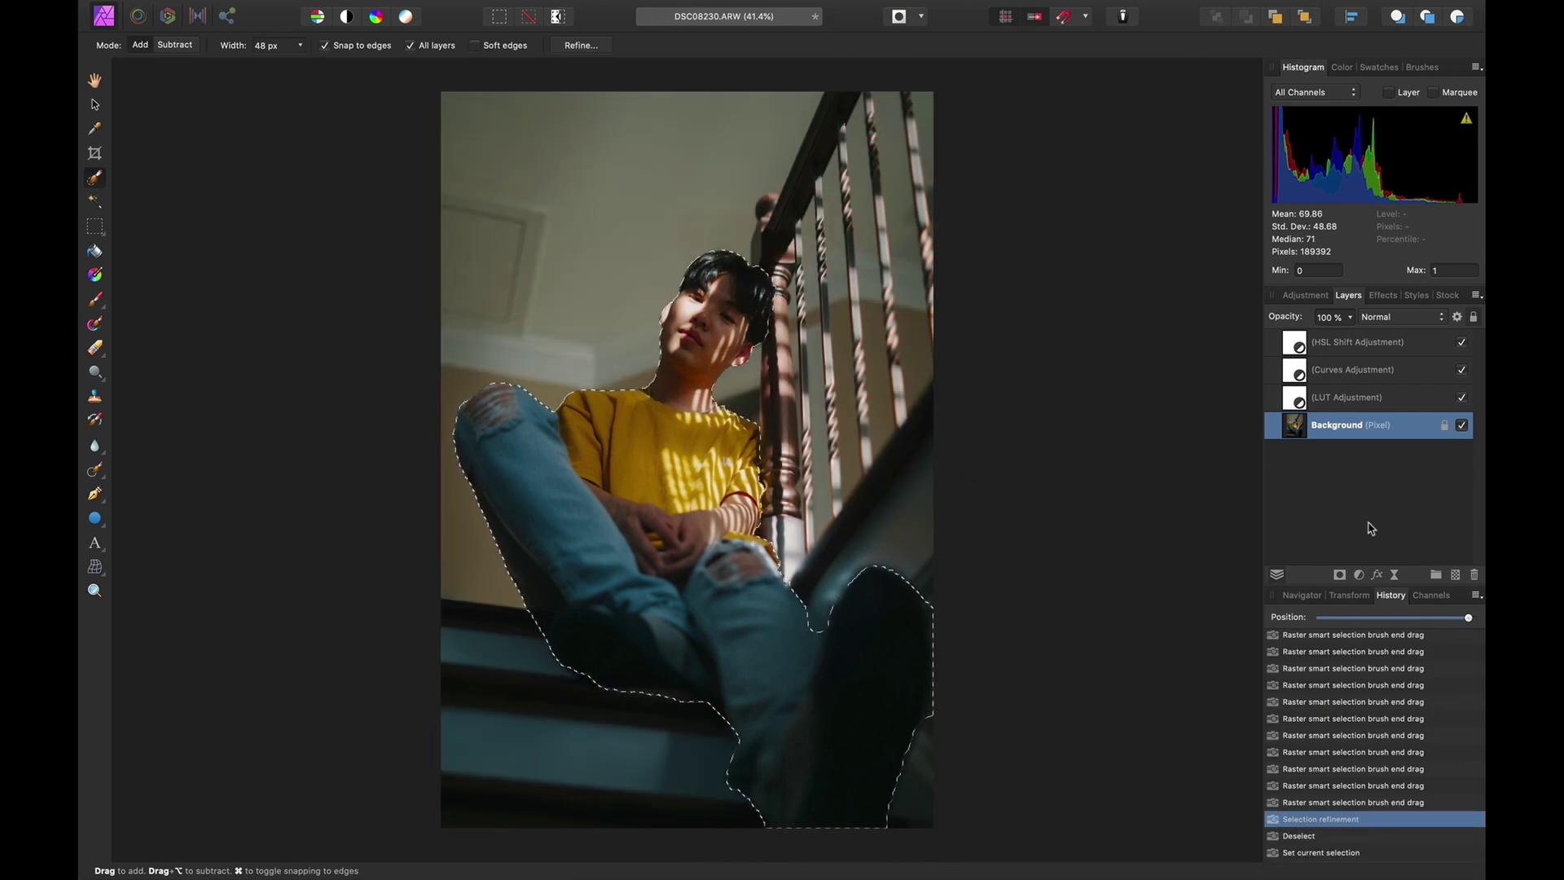
# Add HSL and Brightness / Contrast adjustments masked to the selected man and place them above the other layers
pyautogui.click(1359, 574)
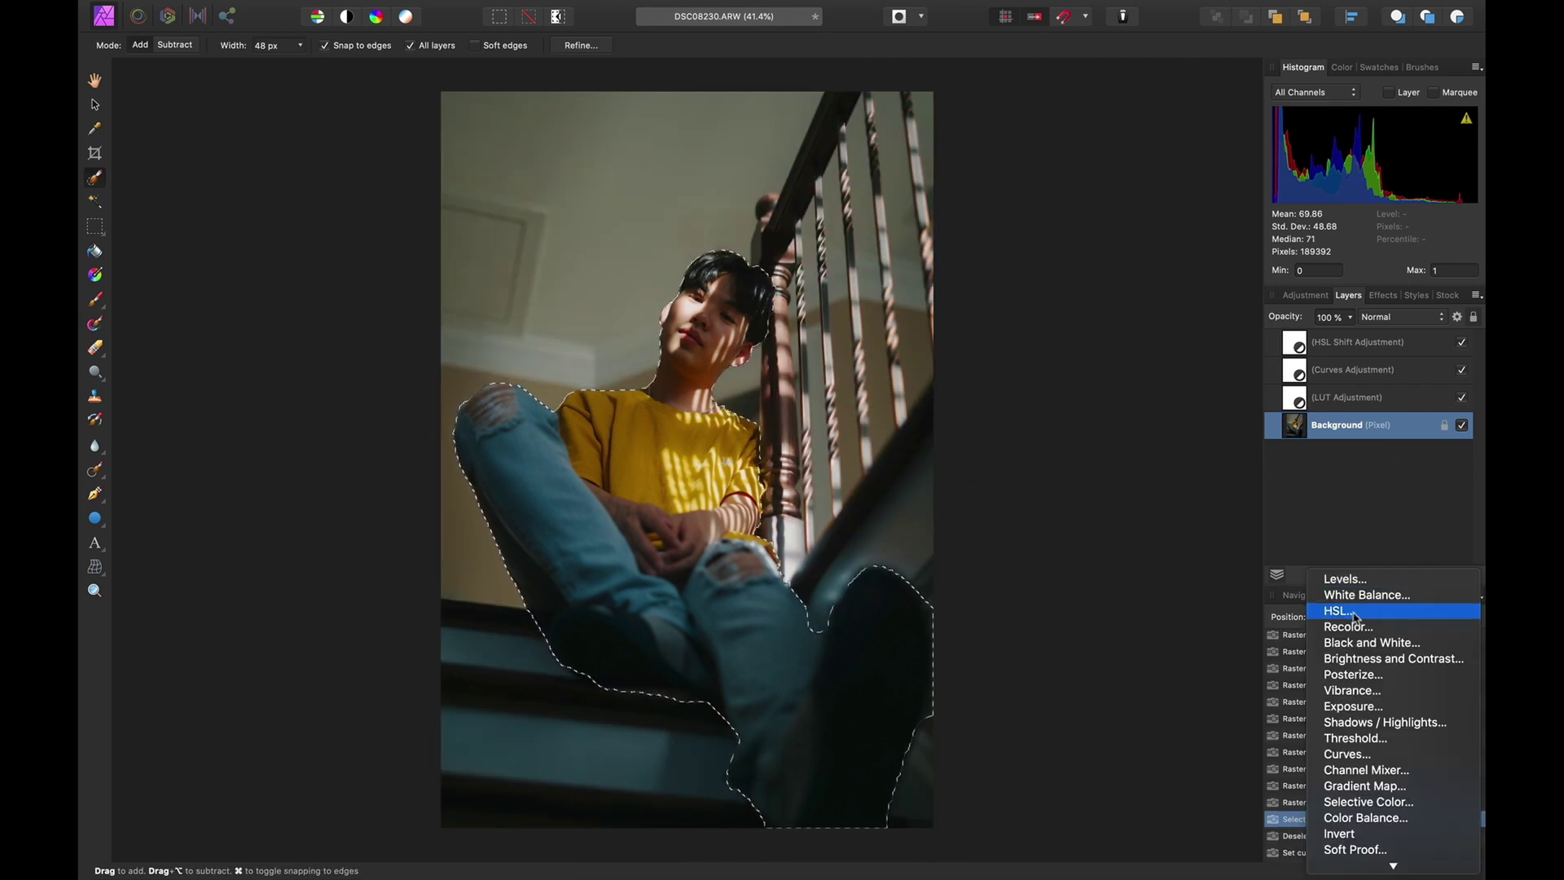
pyautogui.click(1354, 612)
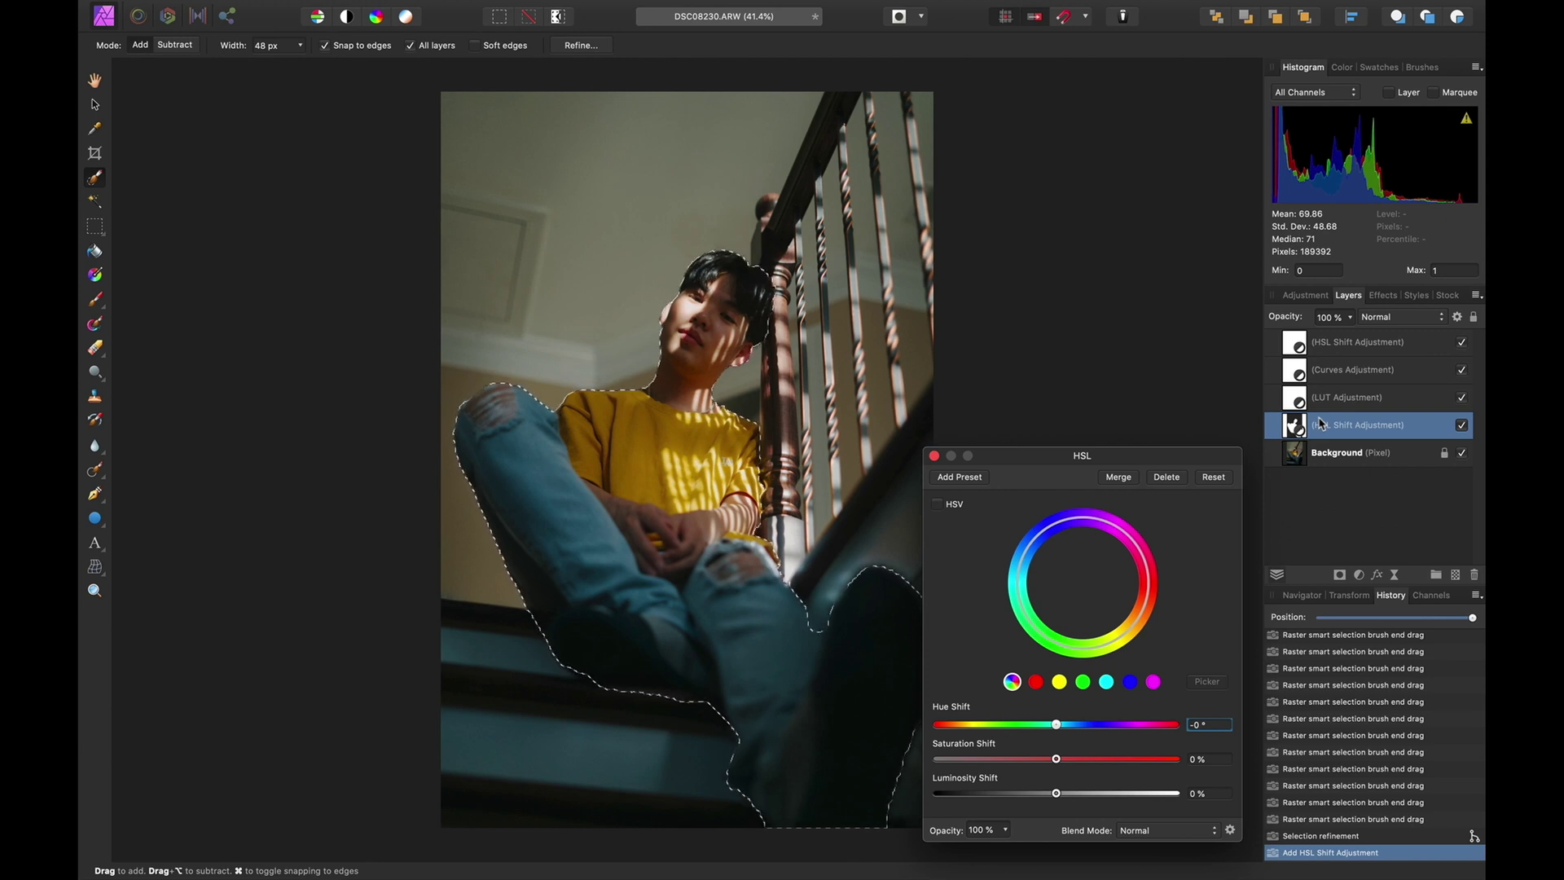
pyautogui.click(936, 457)
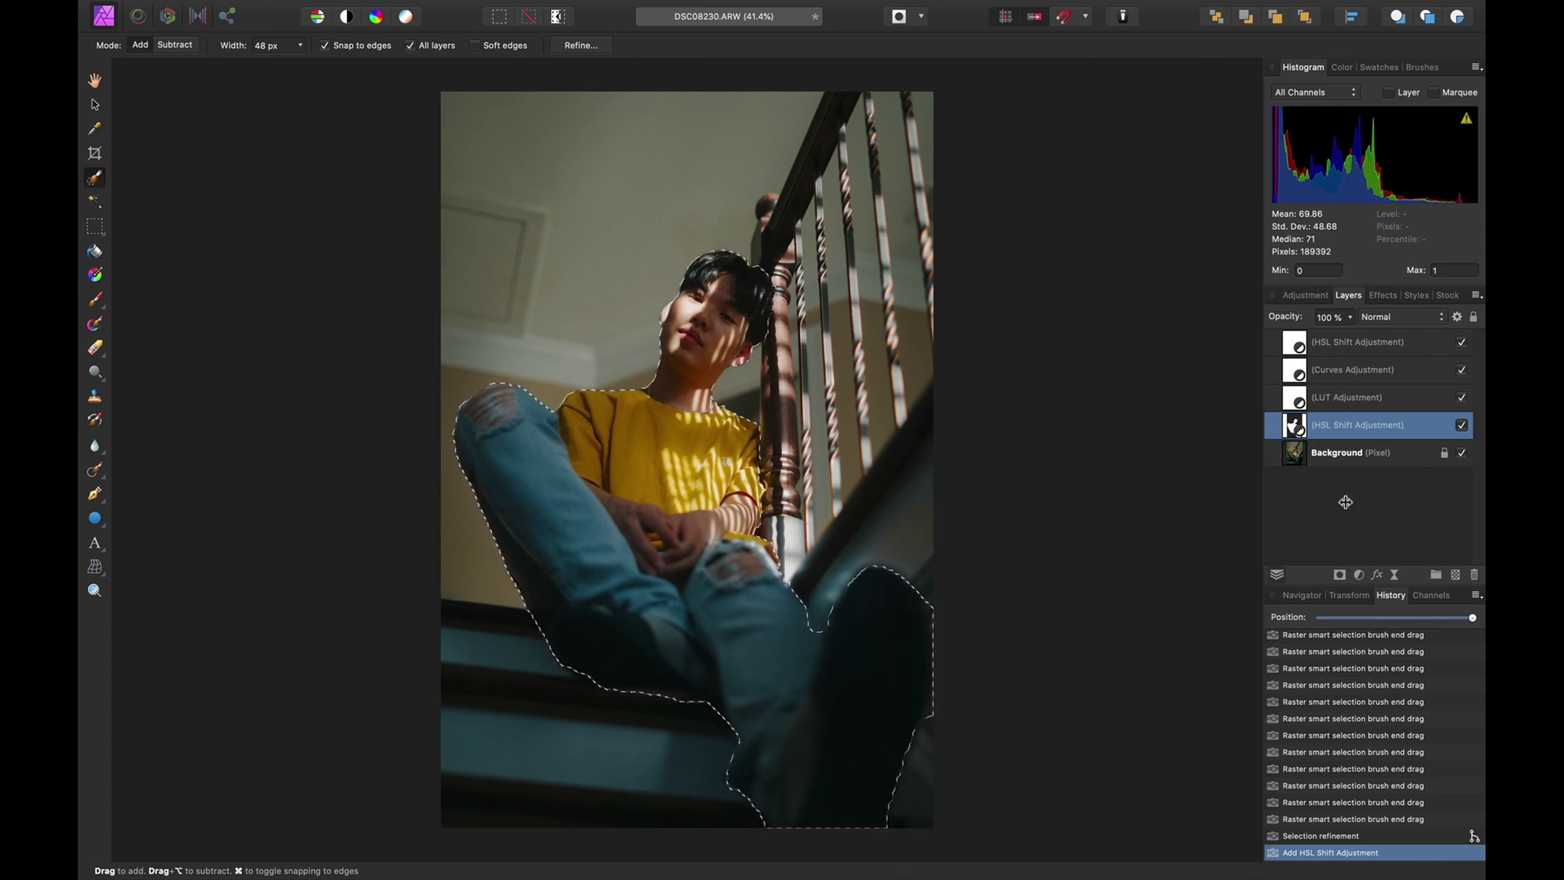
pyautogui.click(1352, 595)
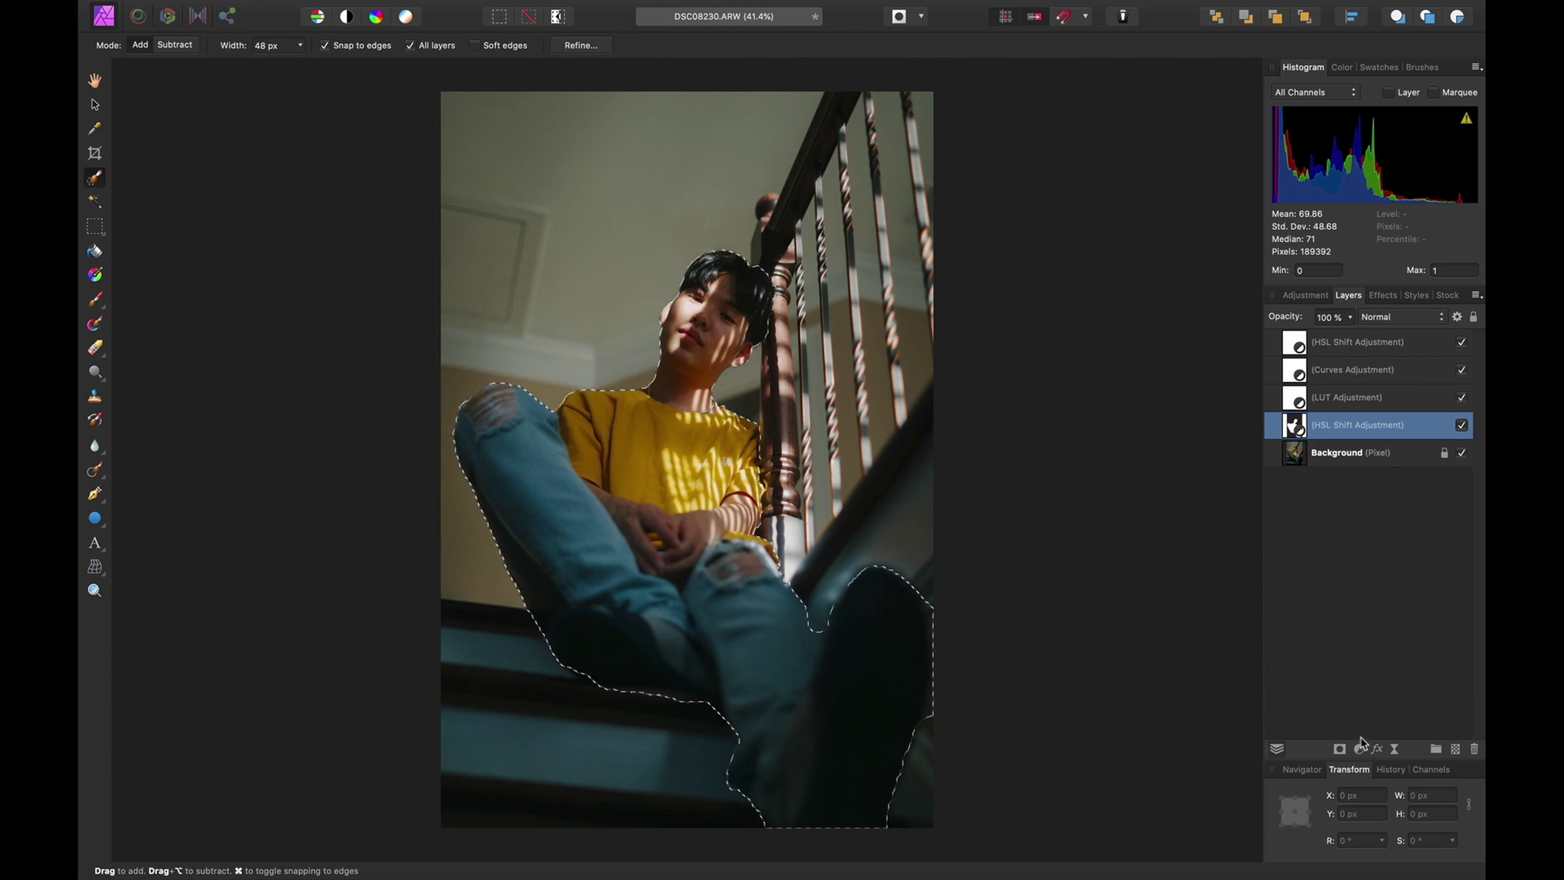
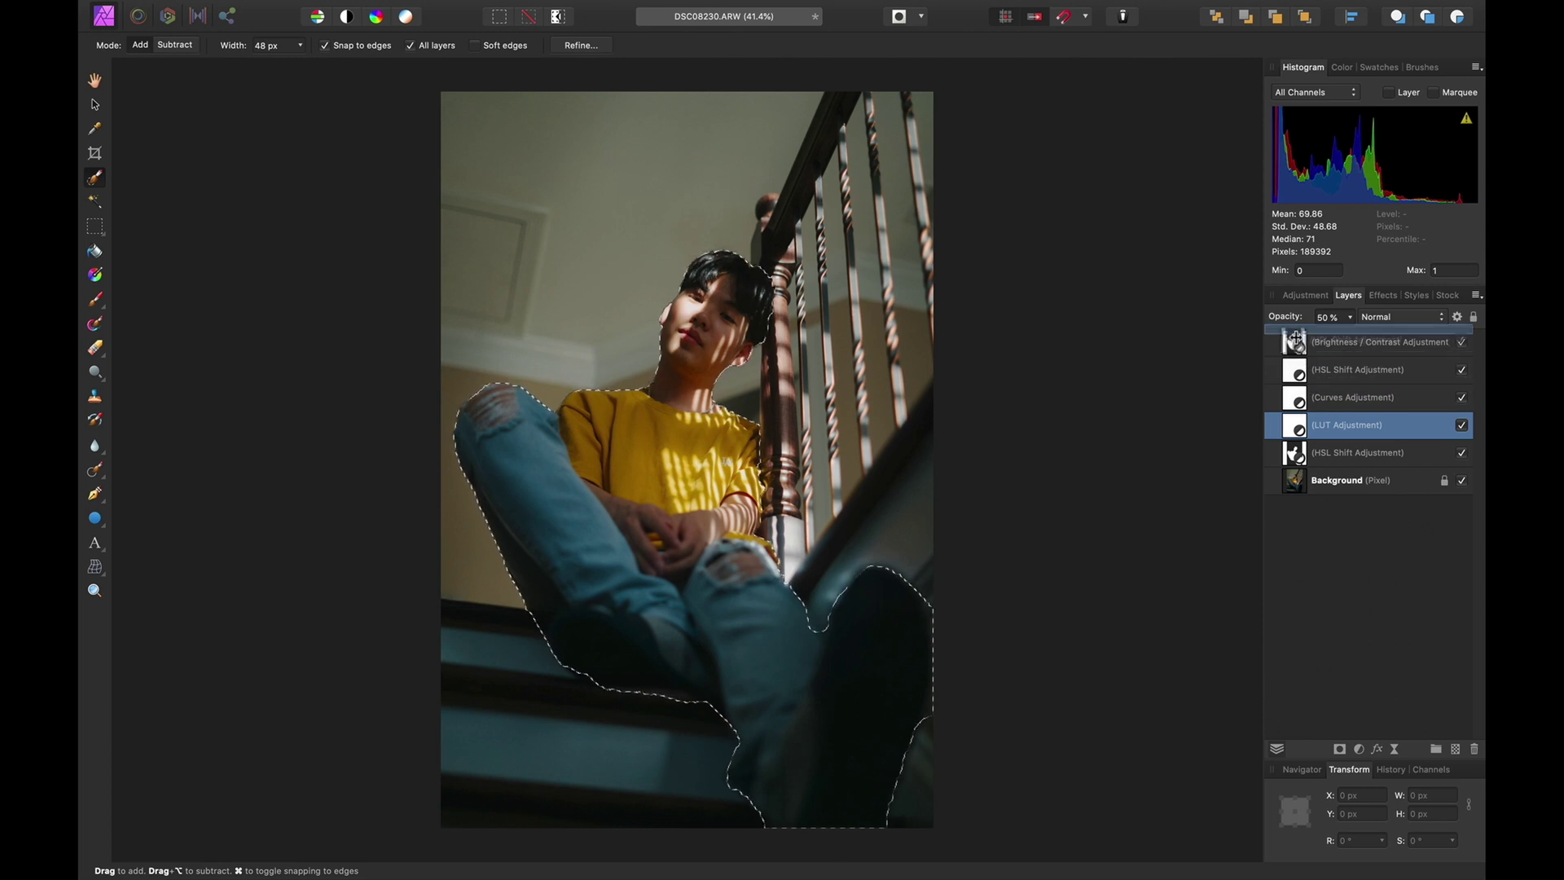
# Rename the masked HSL adjustment layer with the subject's first name followed by "HSL"
pyautogui.click(1337, 349)
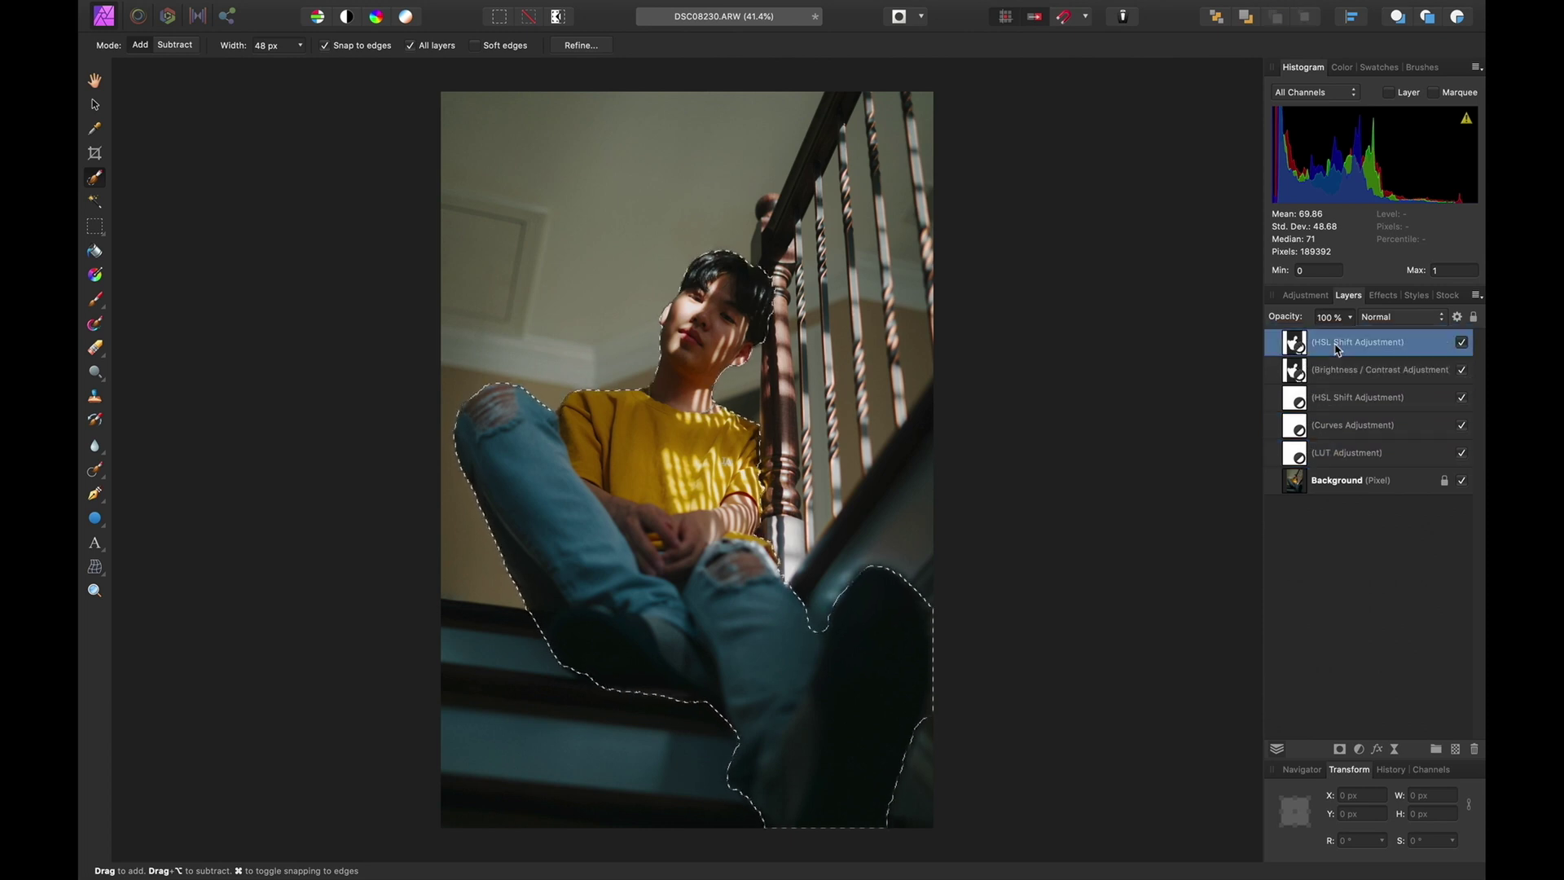
pyautogui.doubleClick(1332, 343)
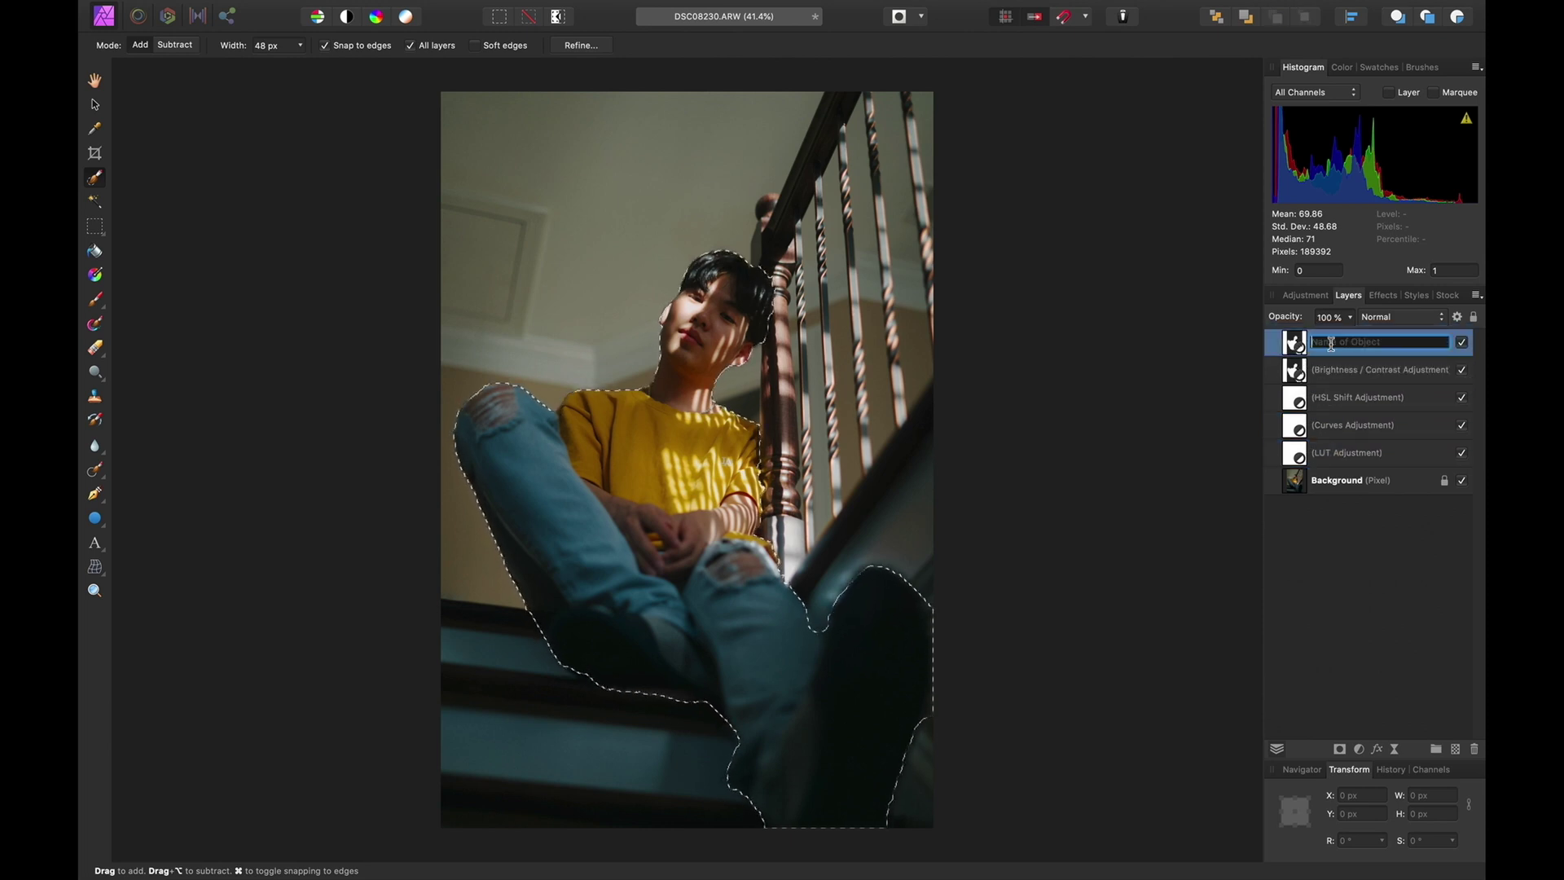
pyautogui.write('Daniel HSL')
pyautogui.press('Return')
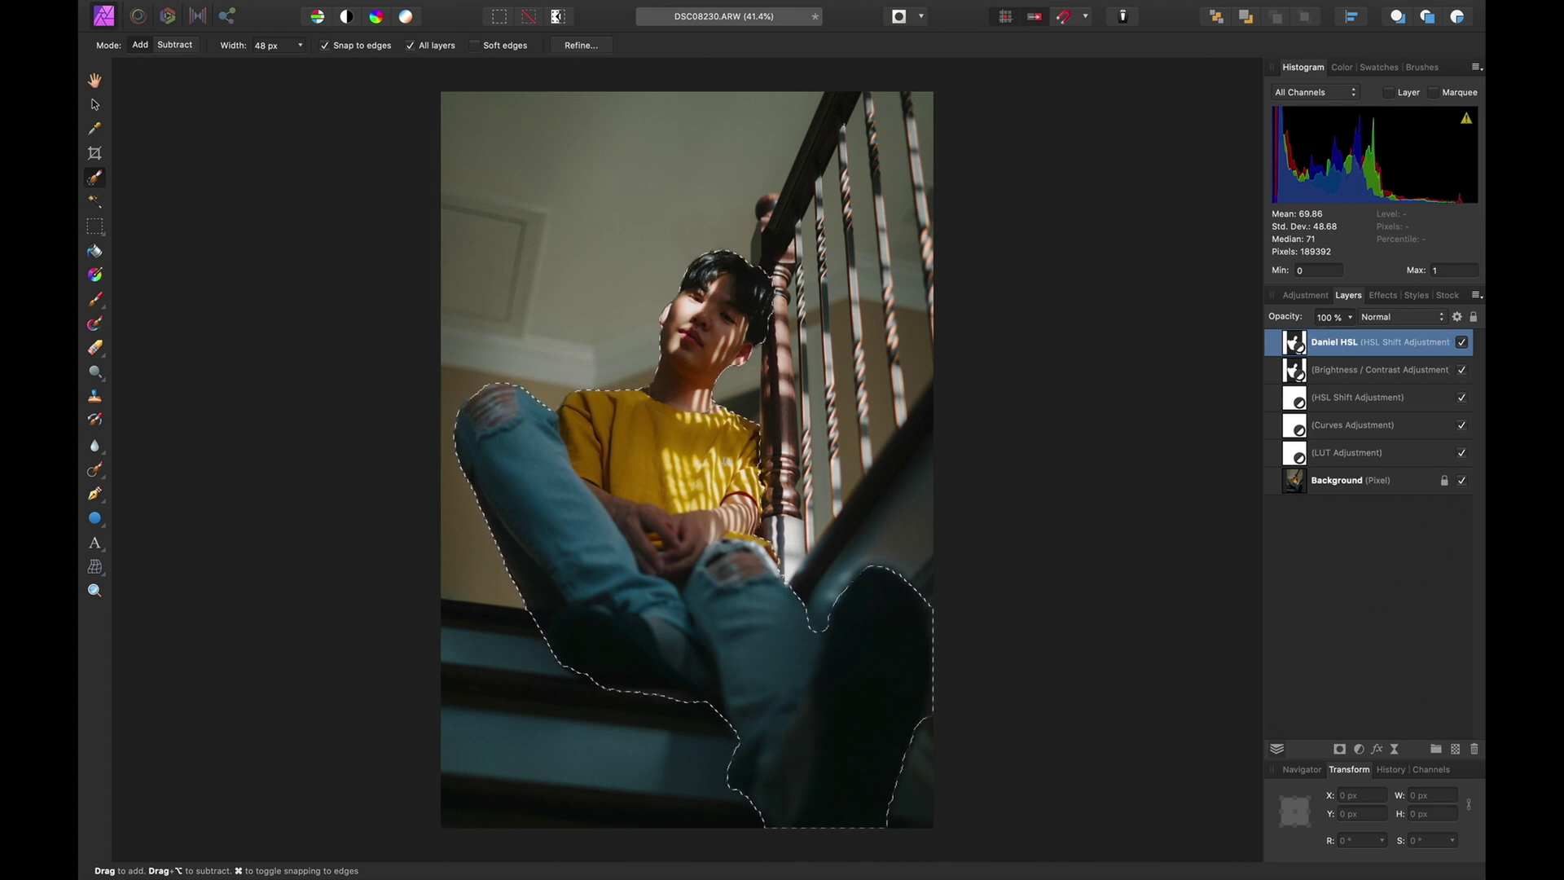
# Rename the masked Brightness / Contrast layer with the subject's first name followed by "Brightness", and deselect the man
pyautogui.click(1350, 372)
pyautogui.doubleClick(1351, 372)
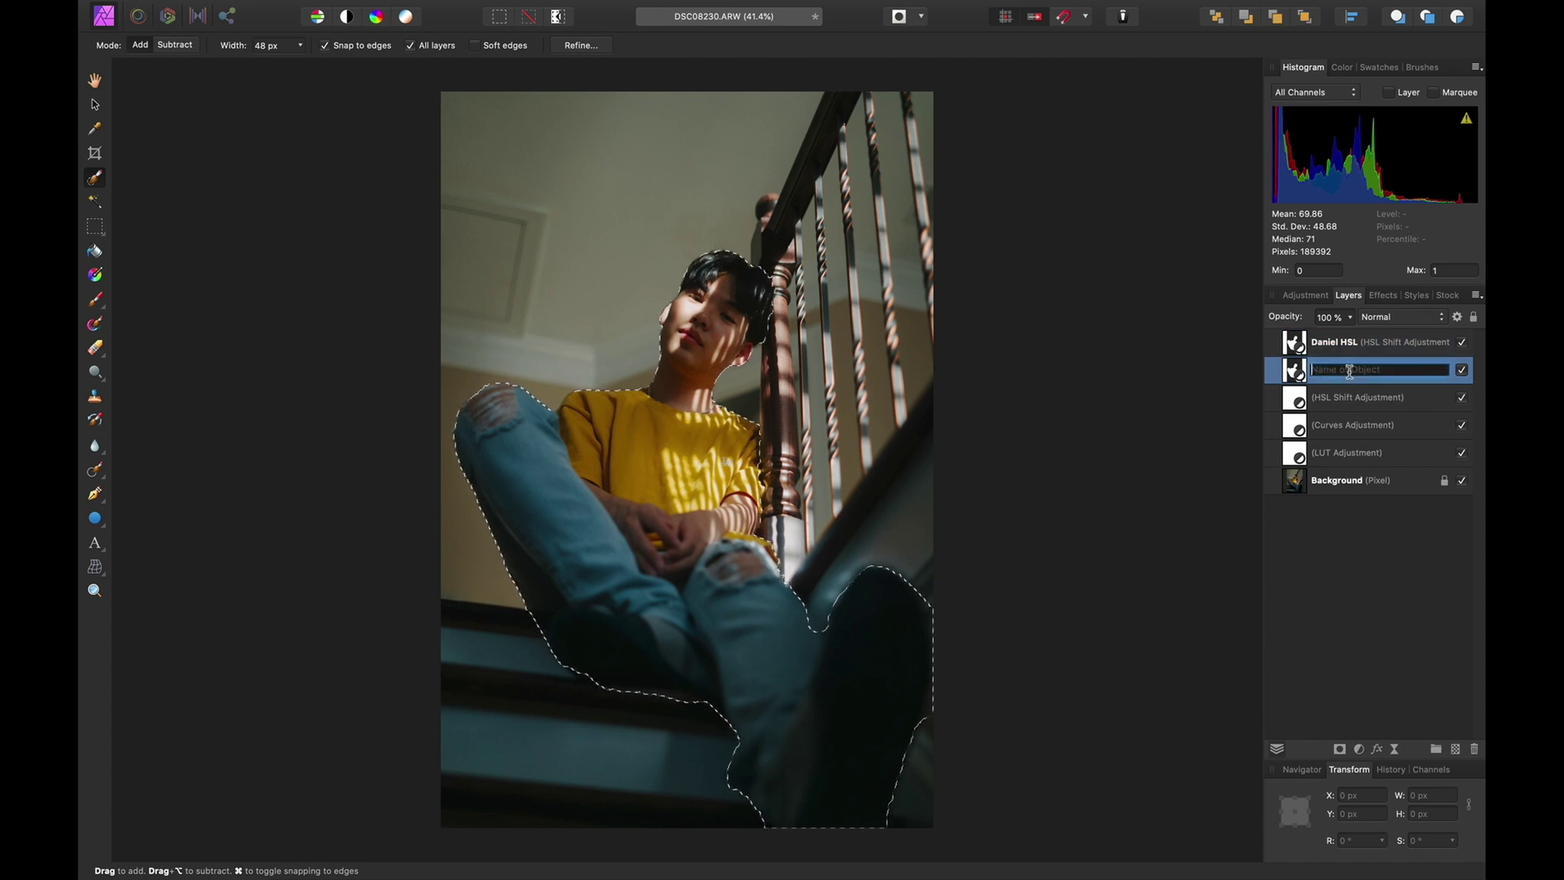
pyautogui.write('Daniel Brightness')
pyautogui.press('Return')
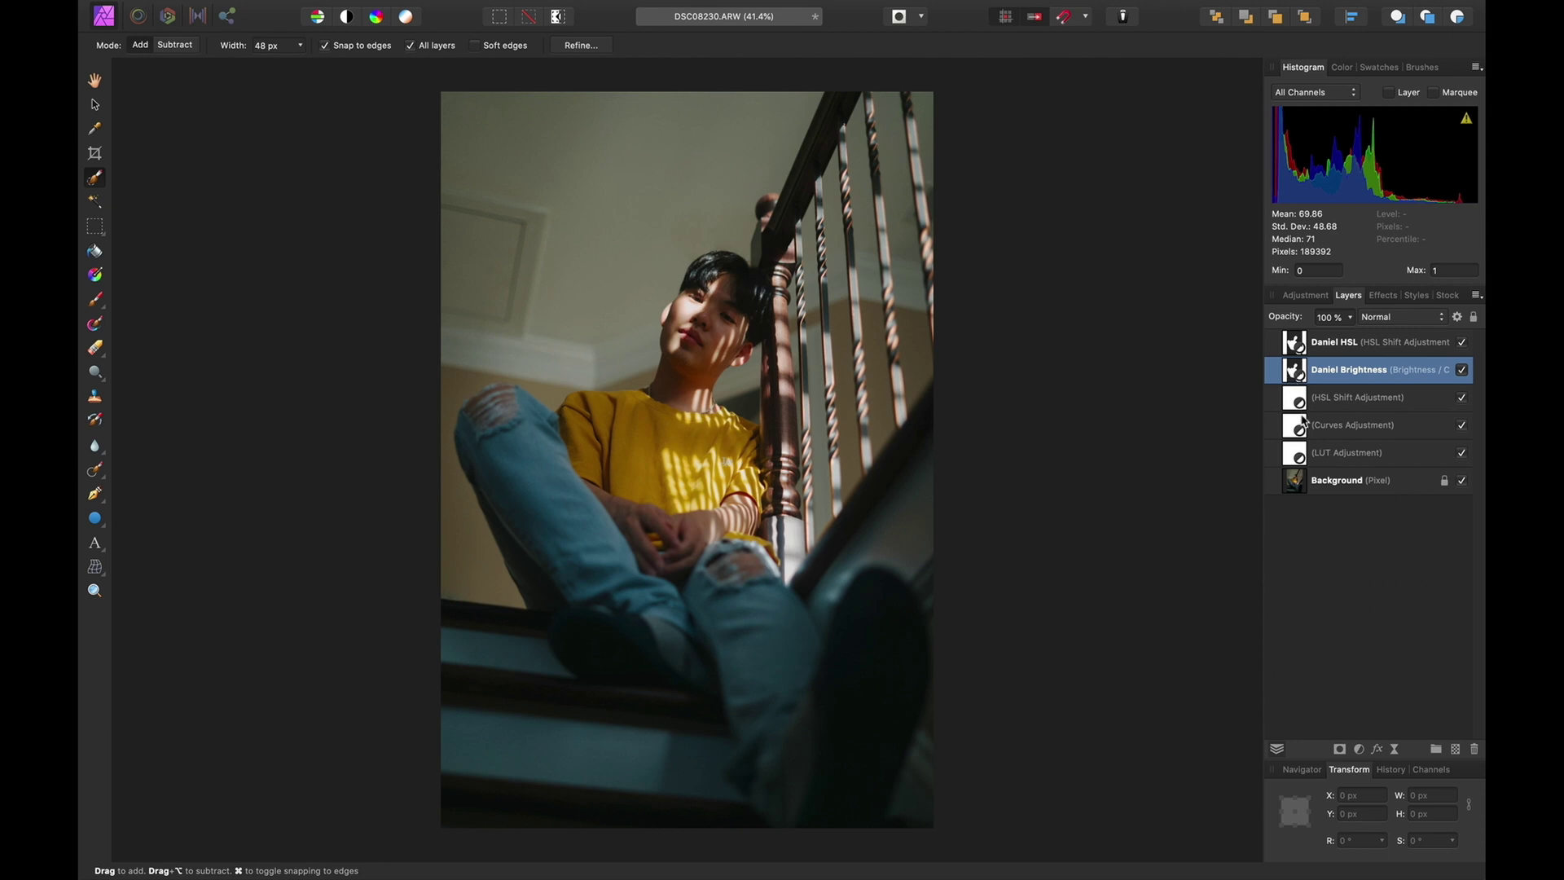
# Lower the overall saturation in the unmasked HSL Shift adjustment
pyautogui.doubleClick(1295, 400)
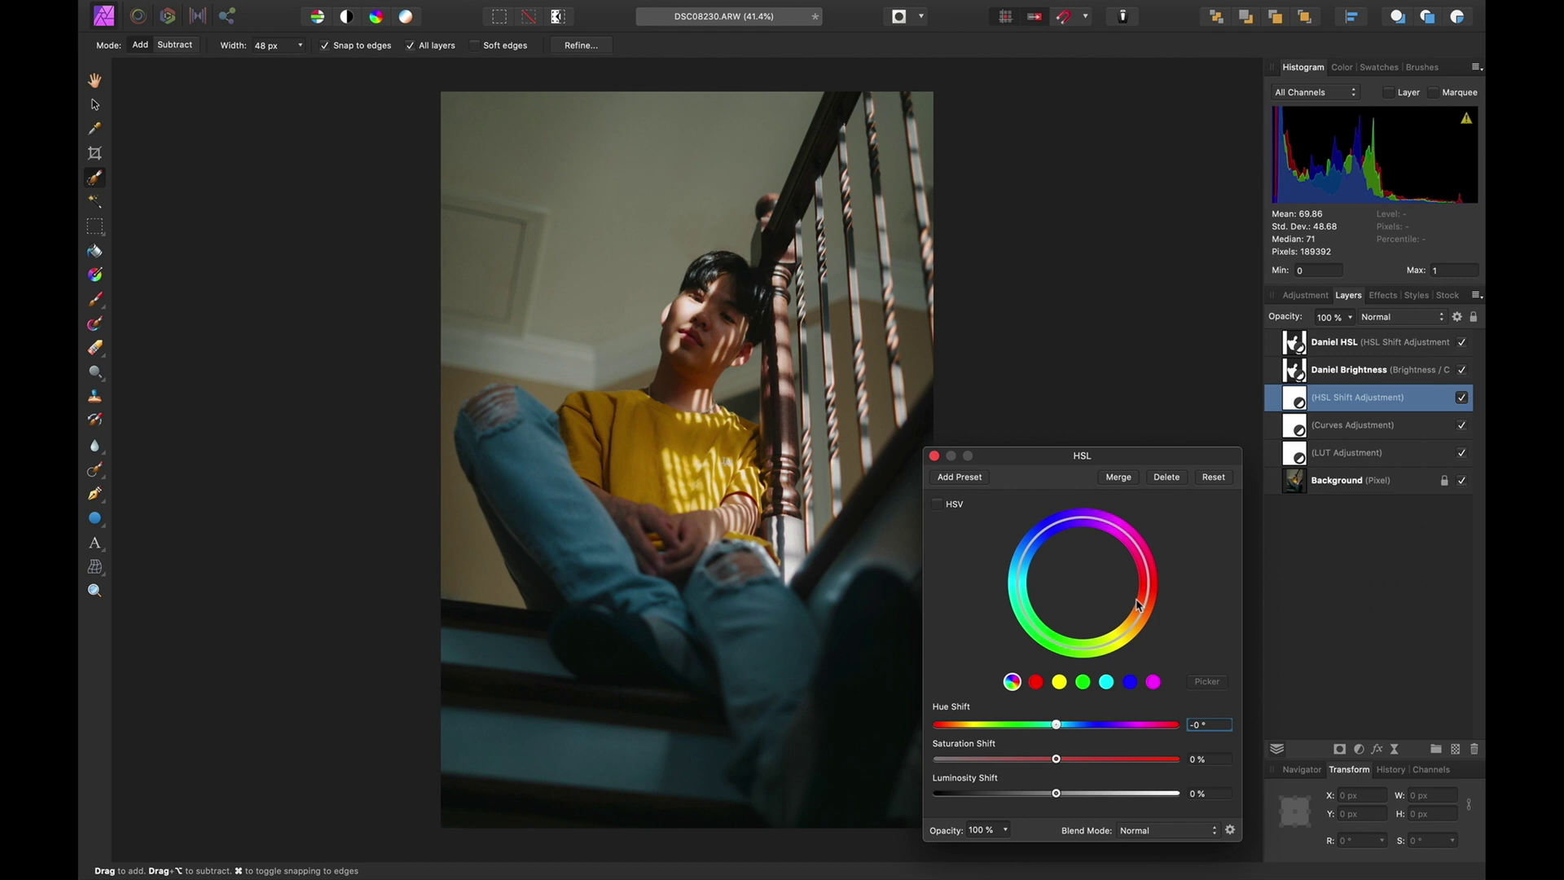
pyautogui.moveTo(1056, 760); pyautogui.dragTo(1028, 759)
pyautogui.click(934, 455)
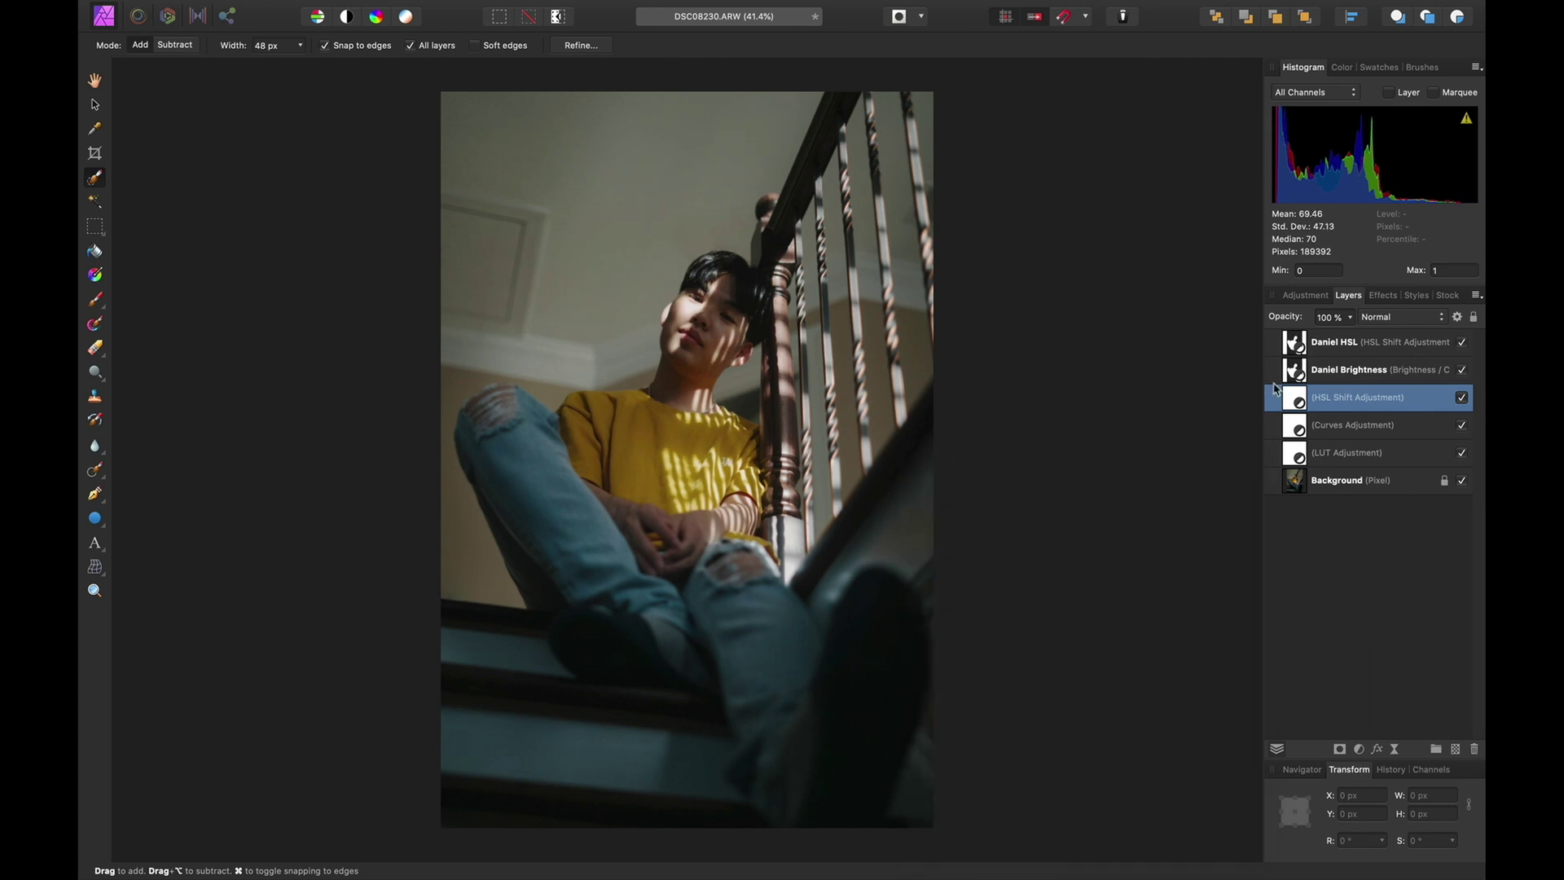
# Raise the man's overall saturation slightly in the masked HSL adjustment
pyautogui.doubleClick(1294, 342)
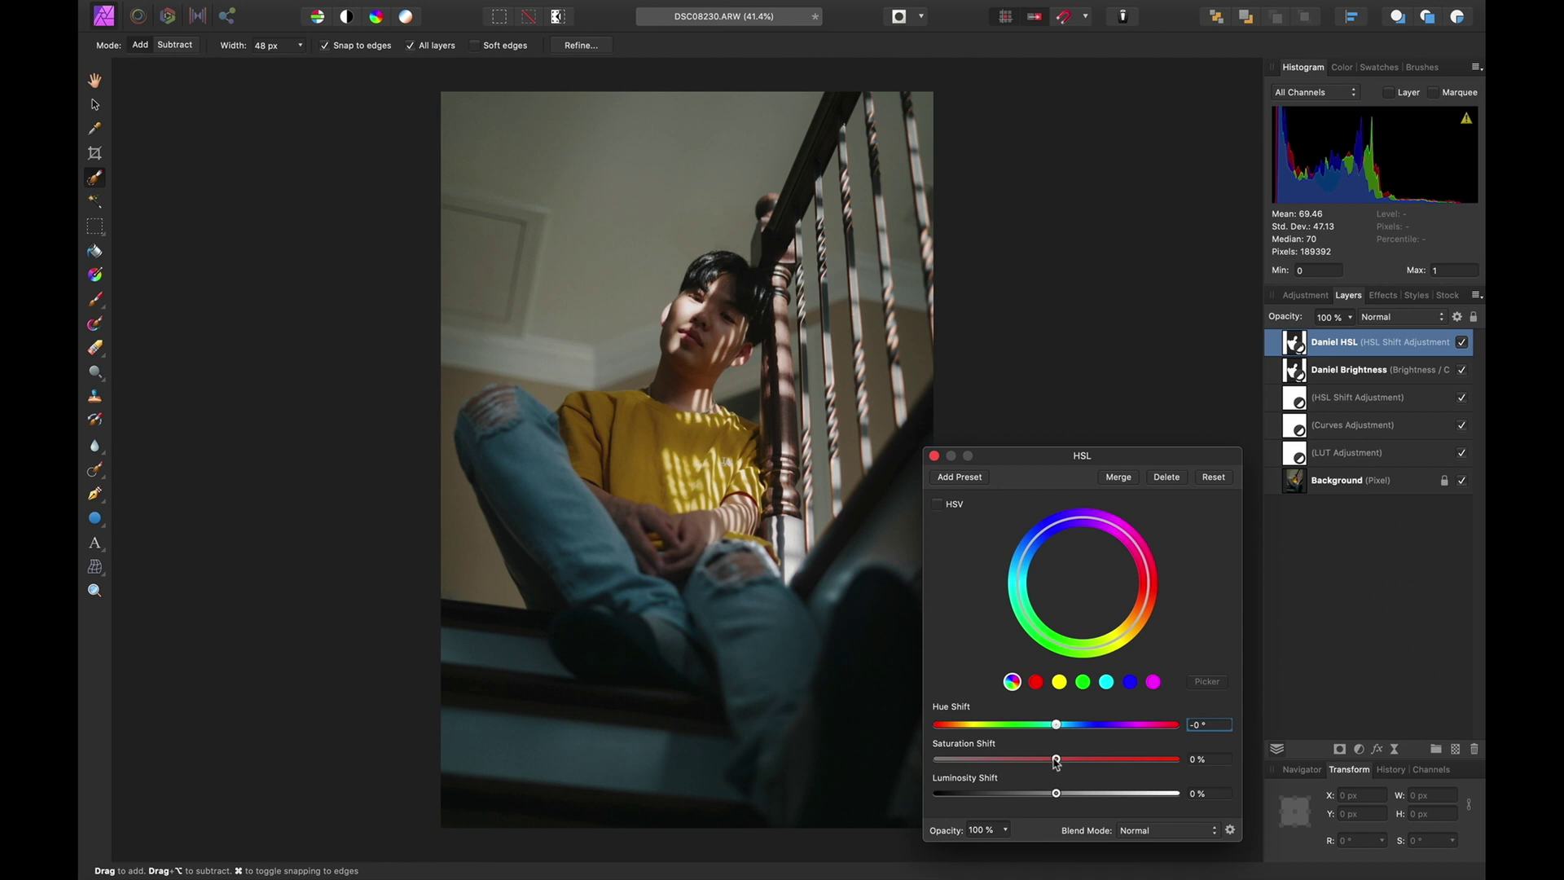
pyautogui.moveTo(1057, 759)
pyautogui.mouseDown()
pyautogui.moveTo(1078, 760)
pyautogui.moveTo(1016, 760)
pyautogui.moveTo(1073, 760)
pyautogui.mouseUp()
pyautogui.click(933, 455)
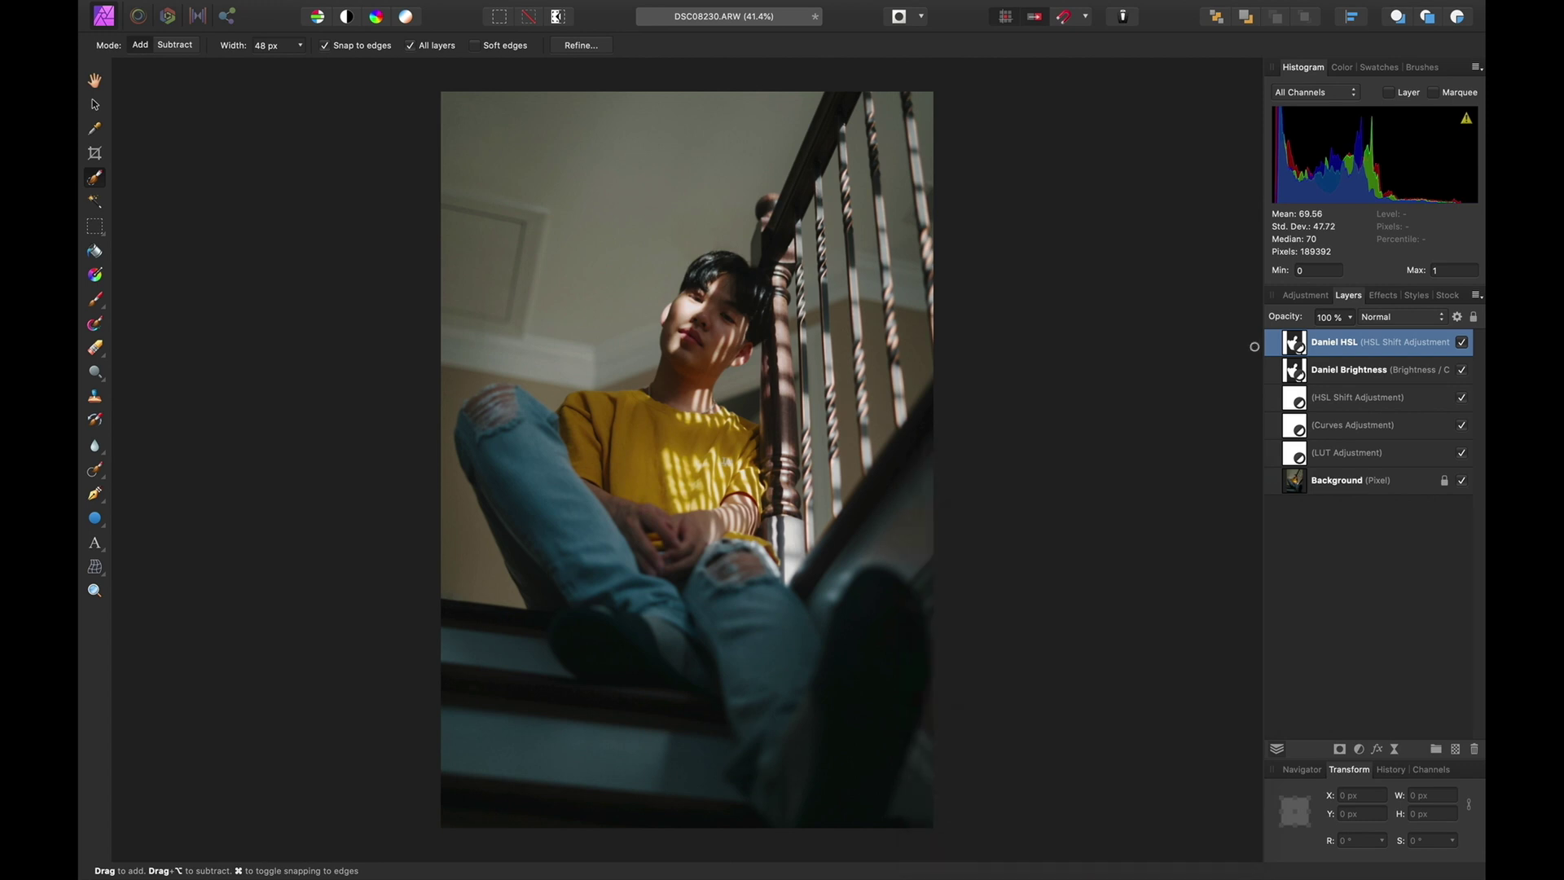
# Set the man's brightness to about 13% in the masked Brightness / Contrast adjustment and compare with that layer off and on
pyautogui.doubleClick(1294, 370)
pyautogui.moveTo(1056, 742); pyautogui.dragTo(1074, 746)
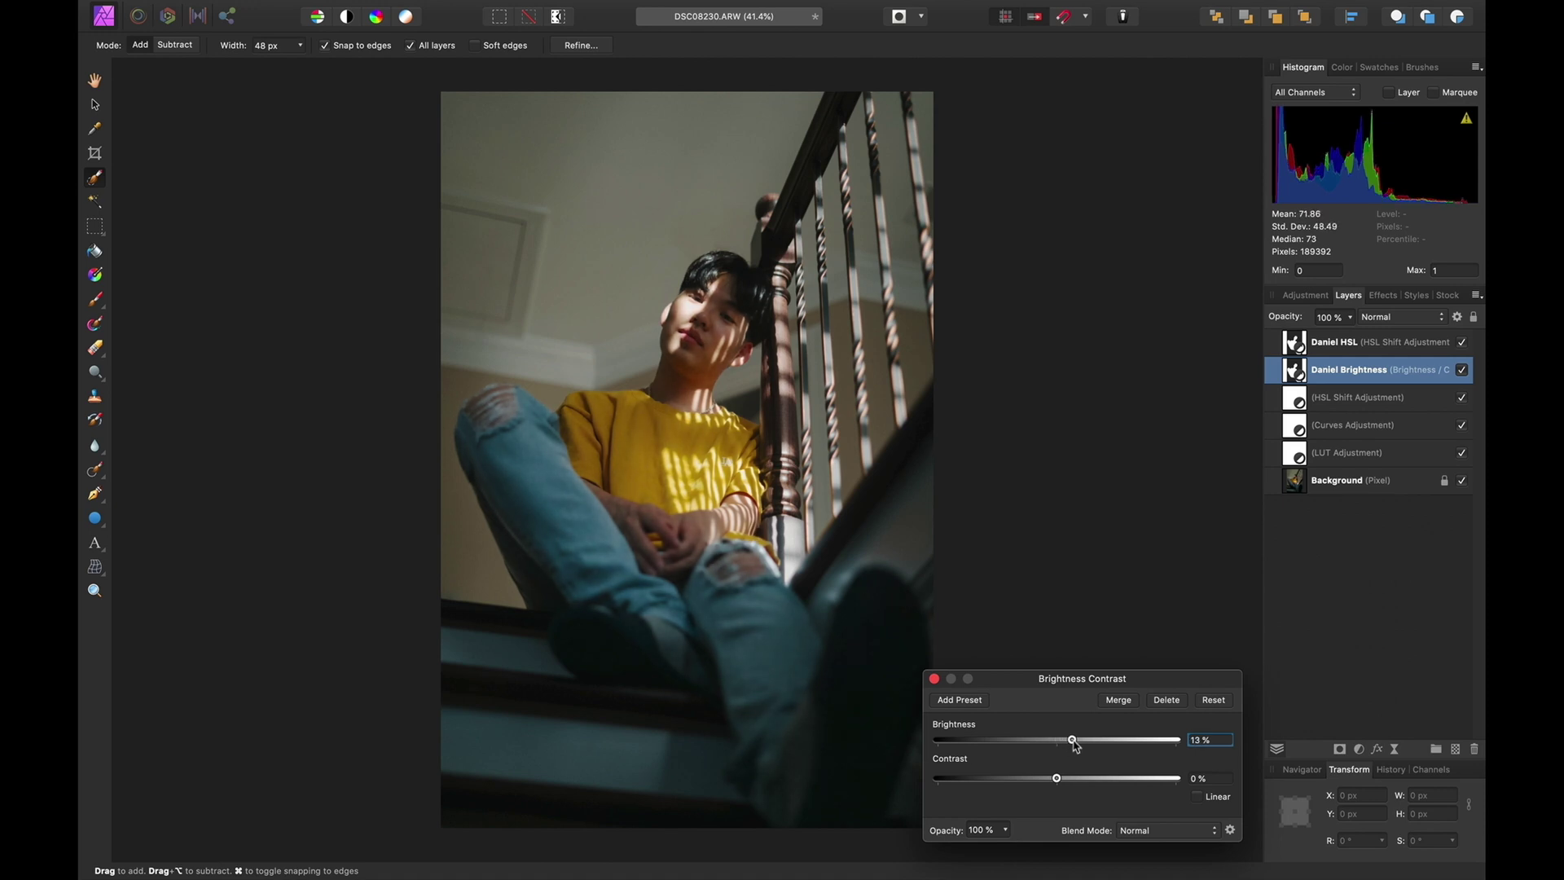
pyautogui.click(934, 679)
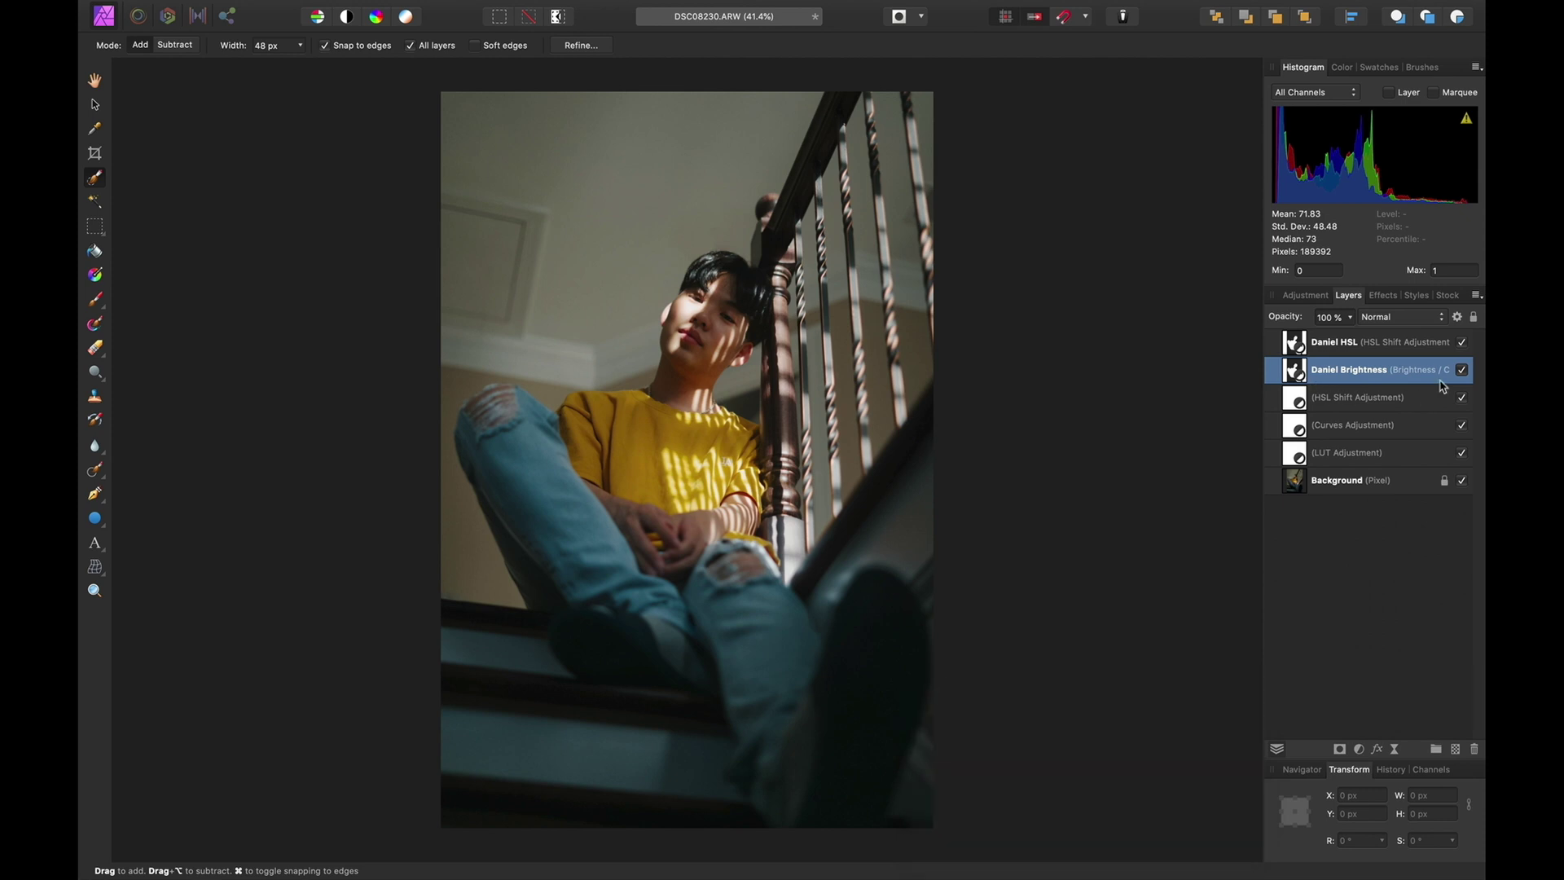
pyautogui.click(1463, 370)
pyautogui.click(1463, 369)
# In the masked HSL adjustment, raise the saturation of the reds slightly, the yellows to 9% and the cyans to 16%
pyautogui.doubleClick(1296, 345)
pyautogui.click(1036, 682)
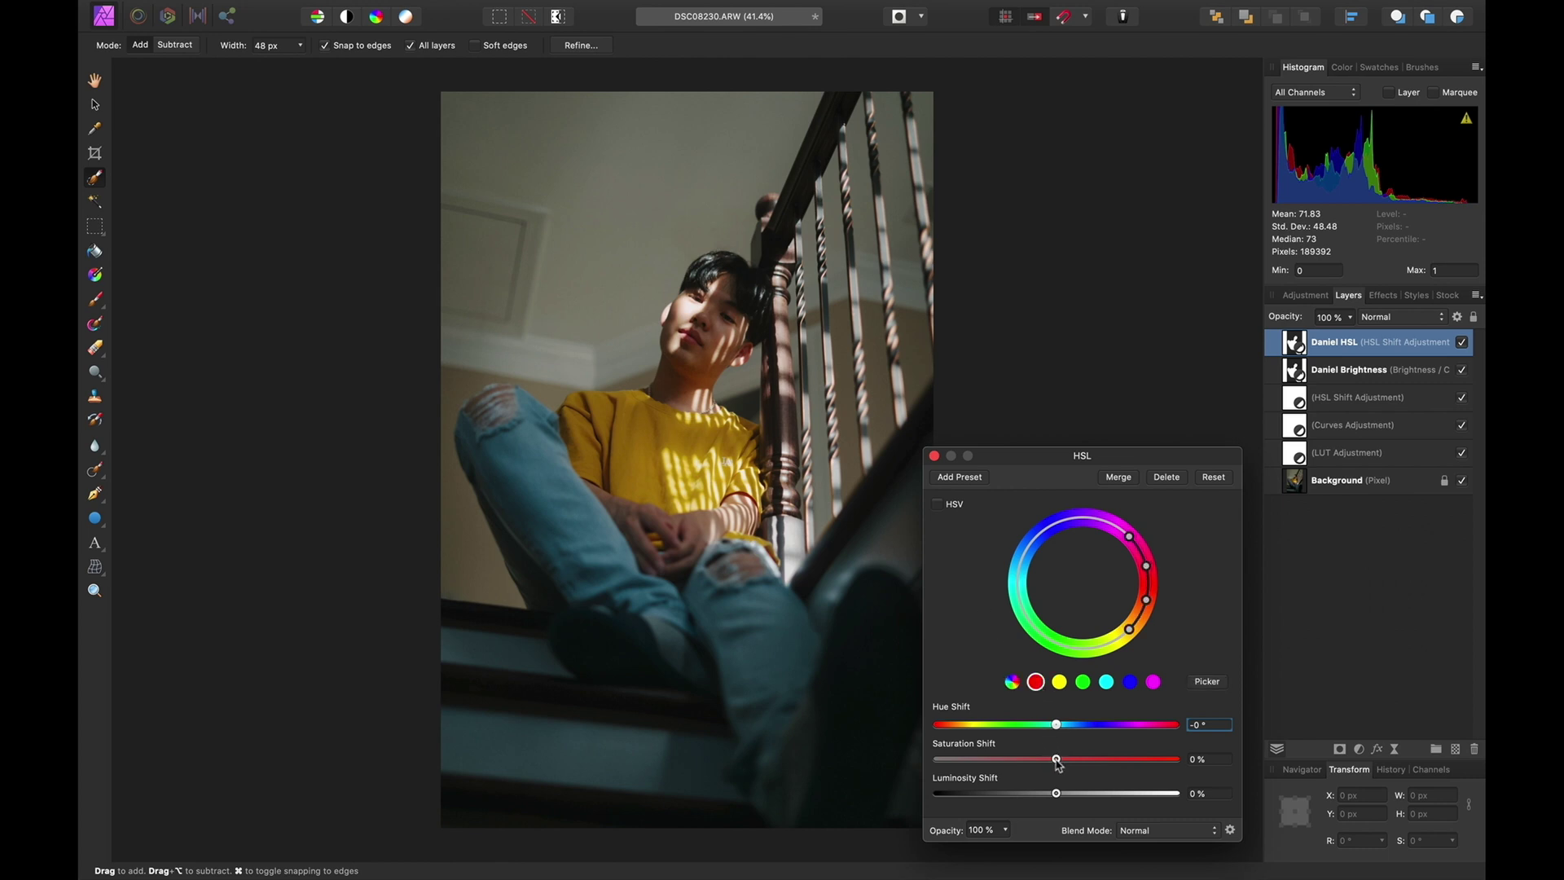
pyautogui.moveTo(1057, 761); pyautogui.dragTo(1066, 763)
pyautogui.click(1059, 681)
pyautogui.moveTo(1056, 762); pyautogui.dragTo(1068, 763)
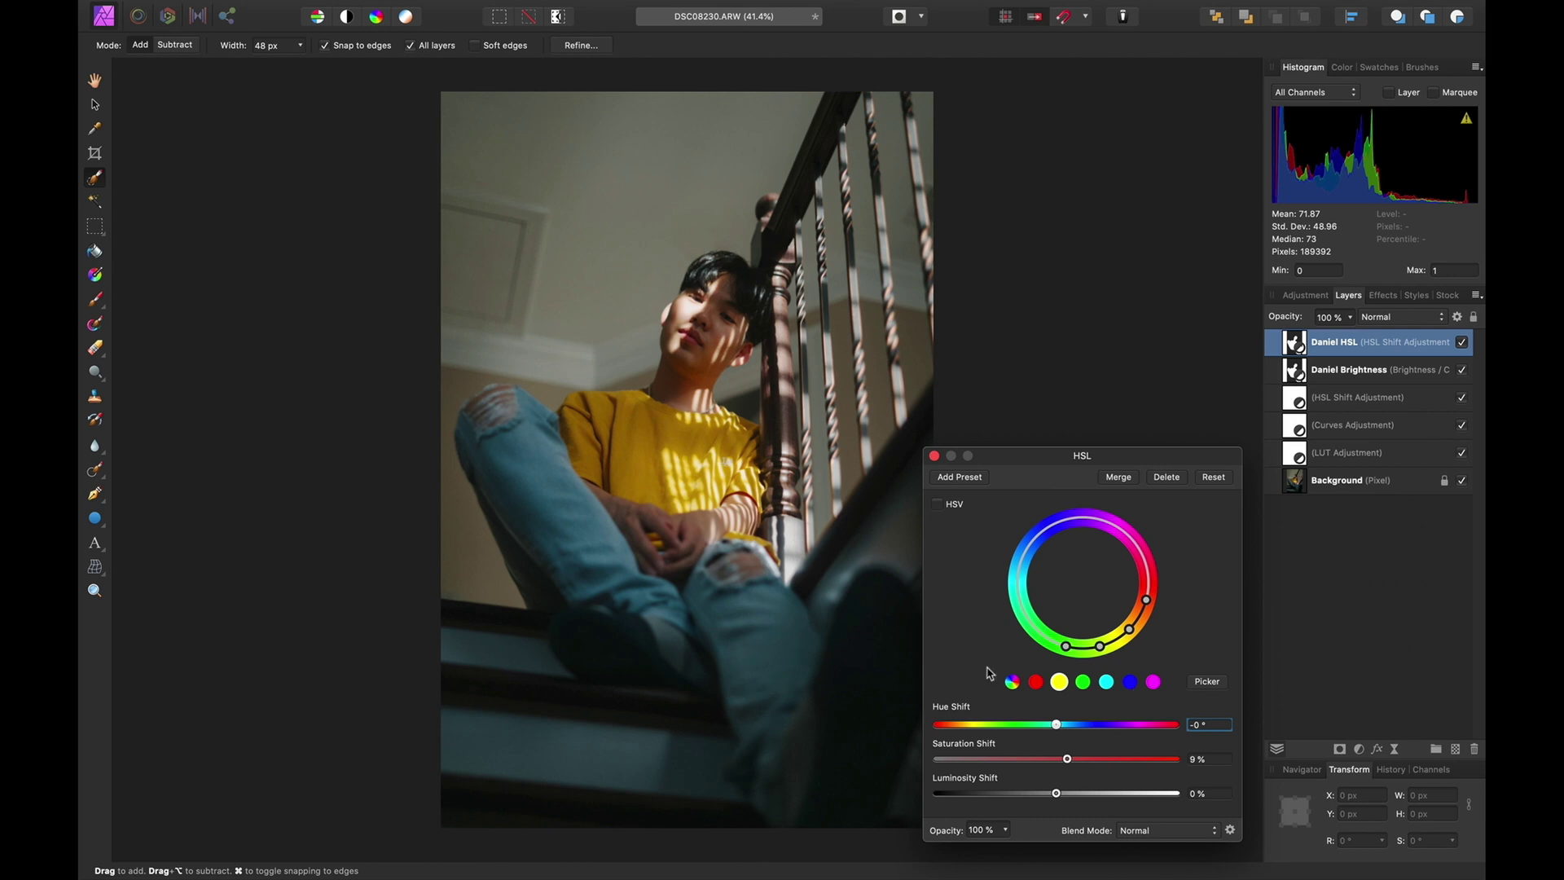
pyautogui.click(1106, 681)
pyautogui.moveTo(1056, 759); pyautogui.dragTo(1077, 763)
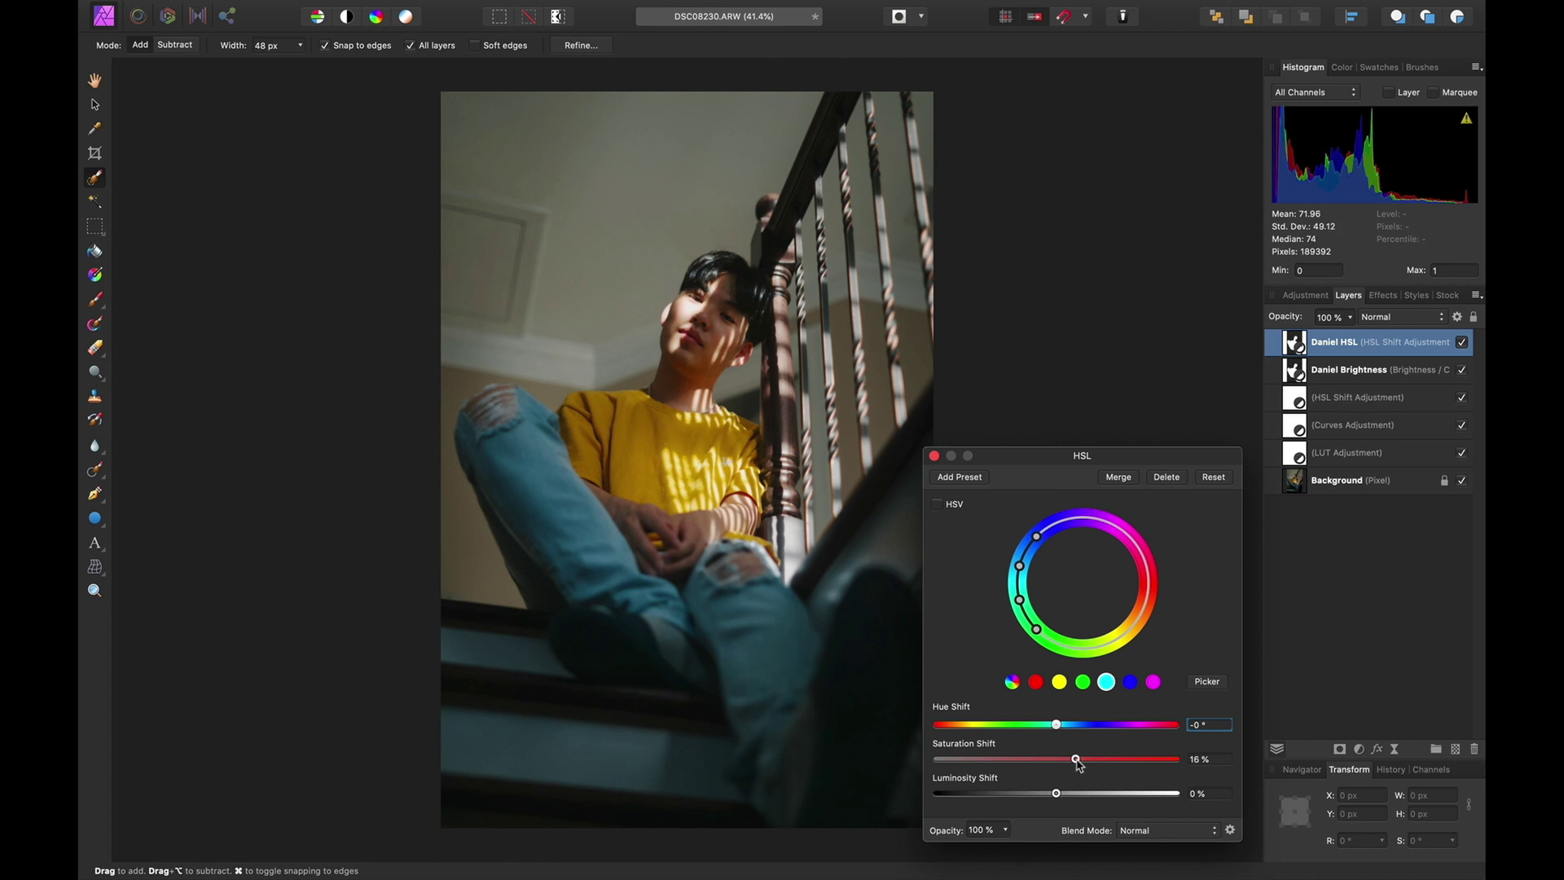
pyautogui.click(934, 456)
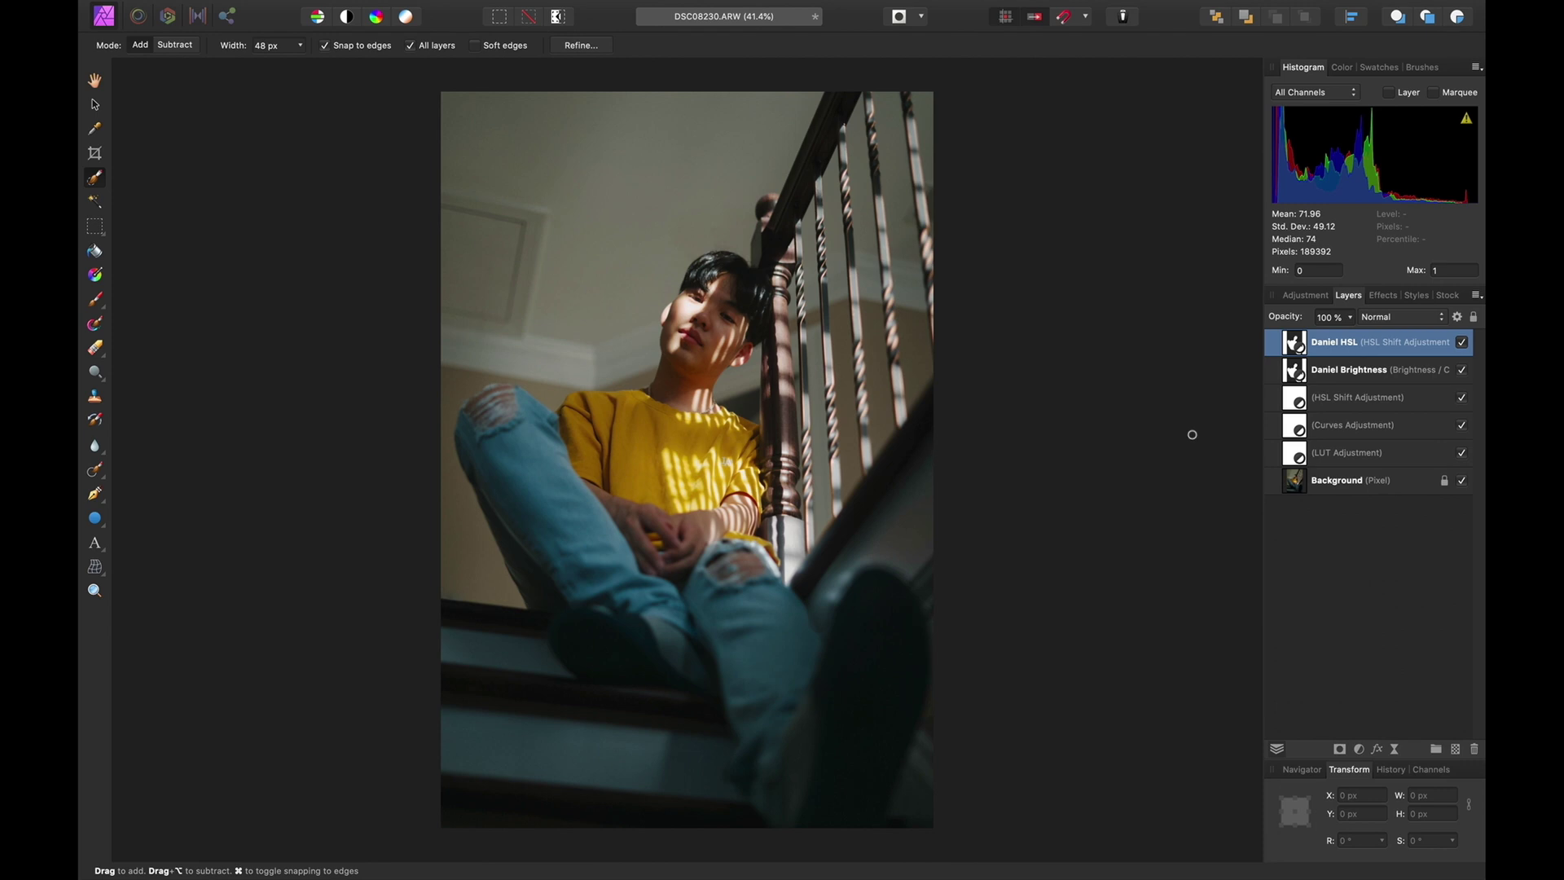
# Add a Selective Color adjustment and, for the reds, set magenta to 9% and yellow to -8%
pyautogui.click(1359, 749)
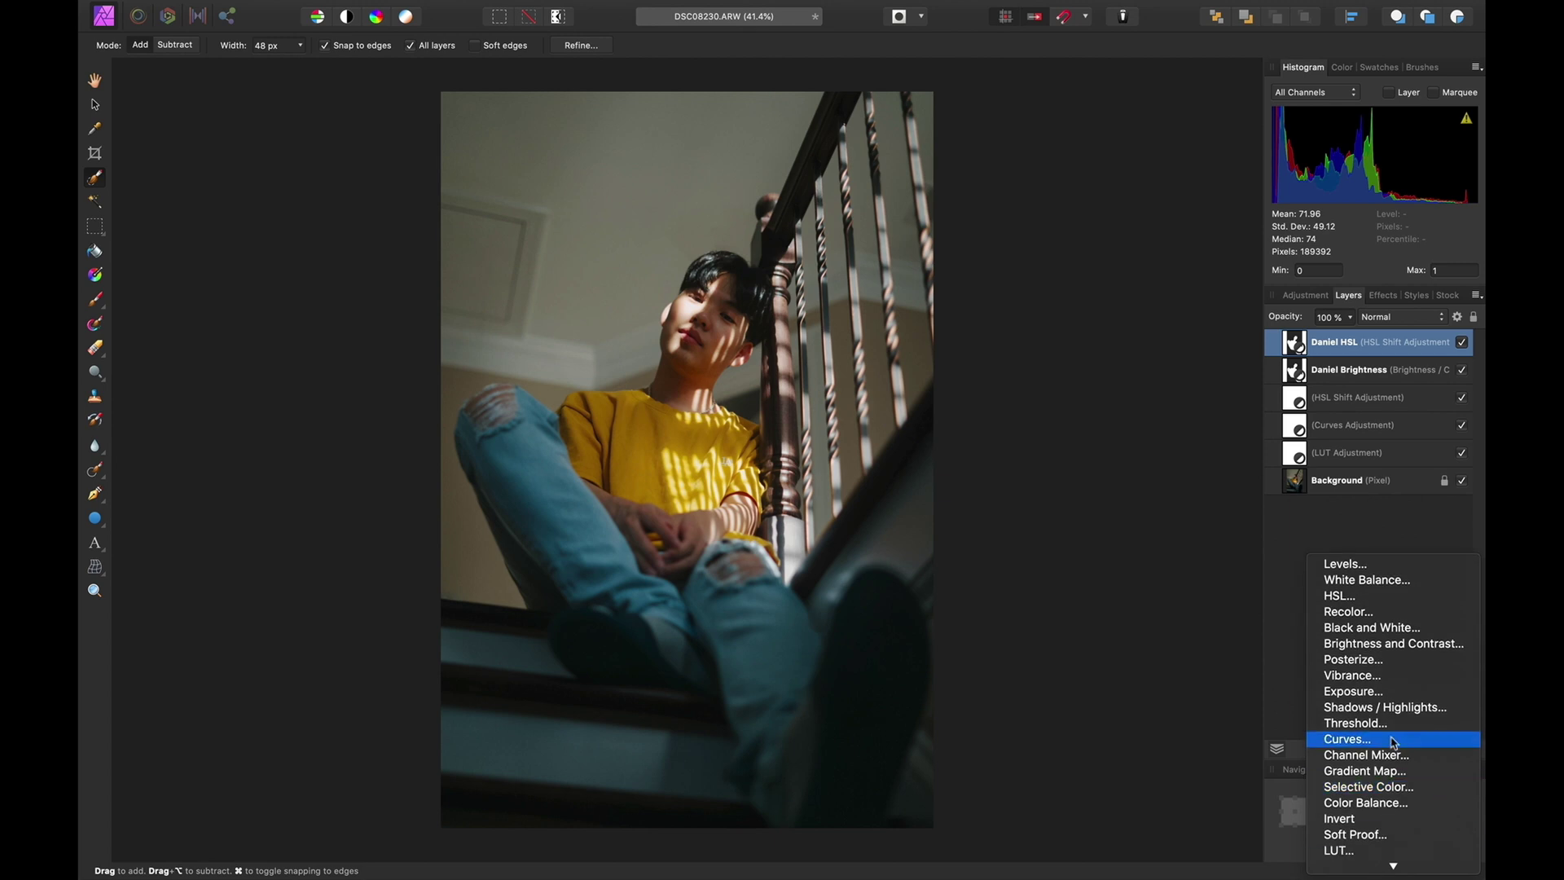
pyautogui.click(1390, 787)
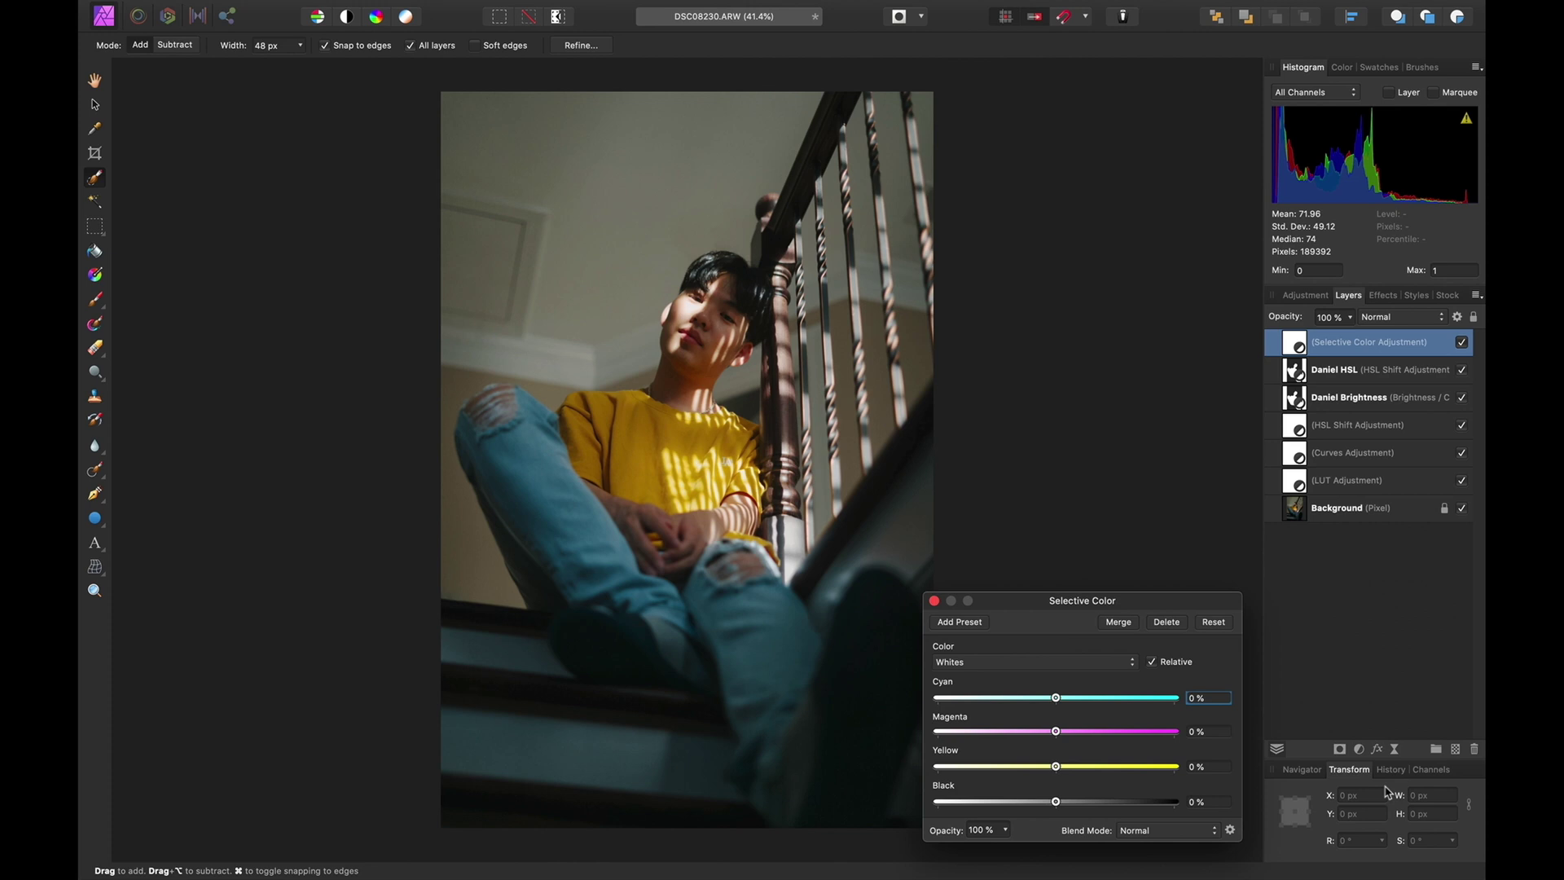
pyautogui.click(1108, 662)
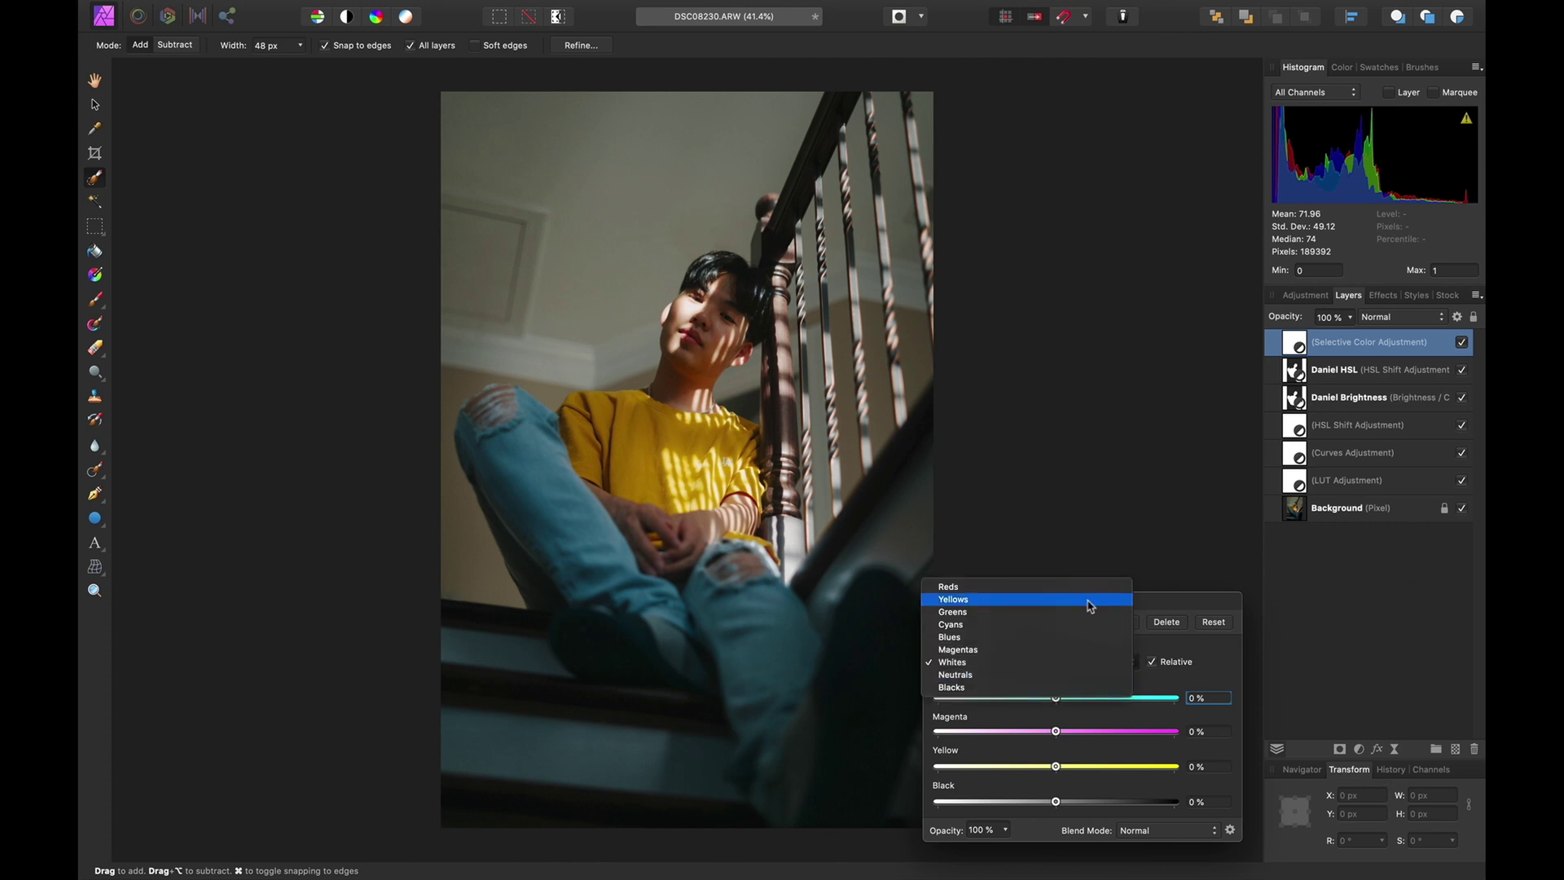
pyautogui.click(1094, 597)
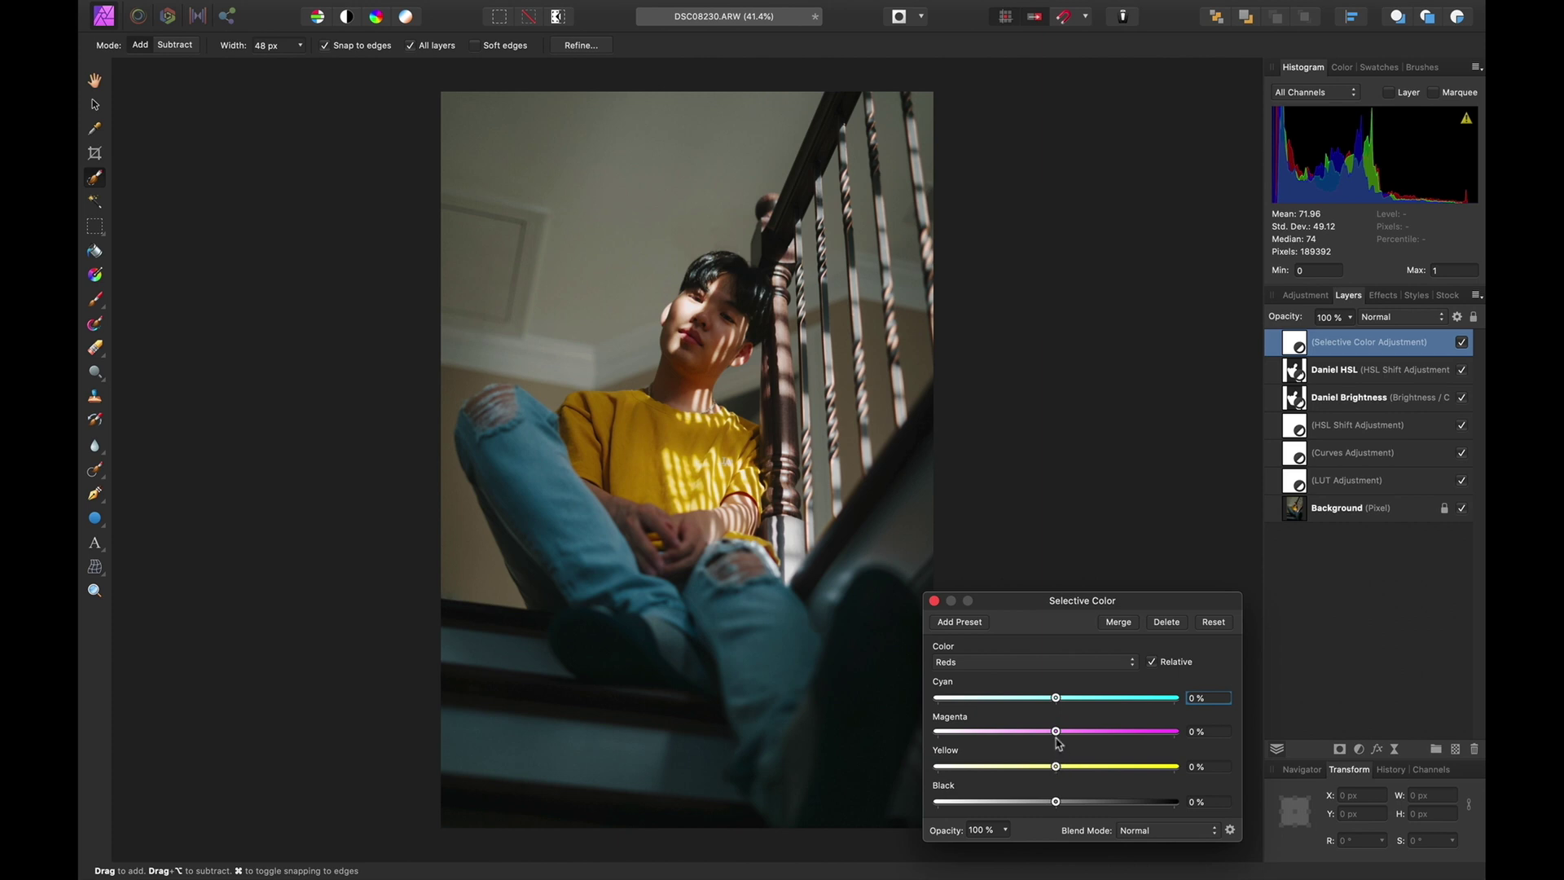
pyautogui.moveTo(1058, 732); pyautogui.dragTo(1046, 768)
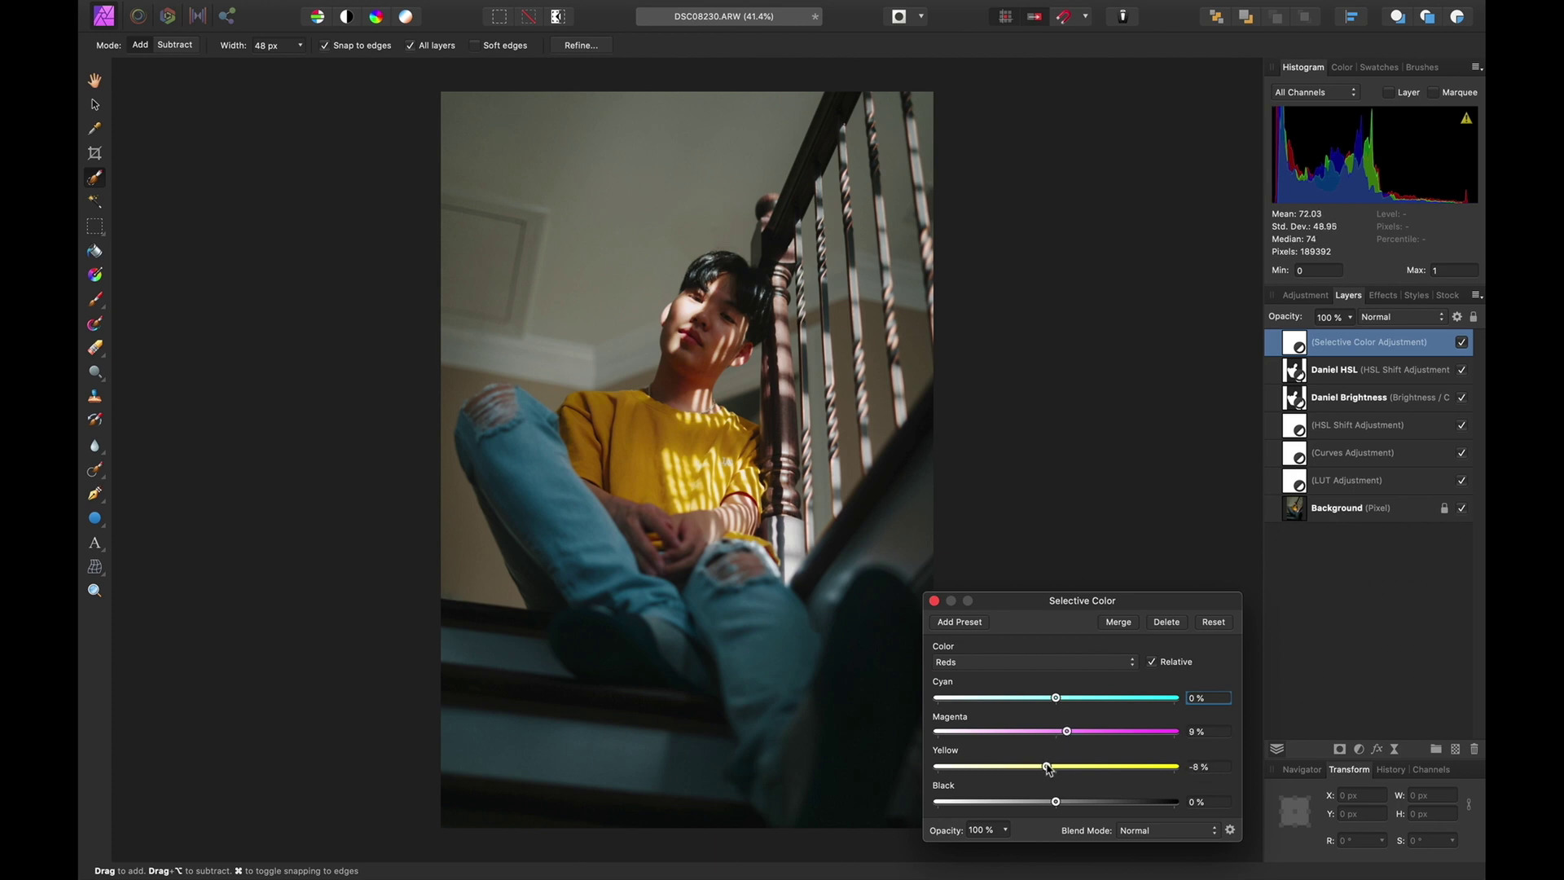
# In the Selective Color adjustment, raise the yellow amount in the yellows and set cyan to 16% in the cyans
pyautogui.click(998, 676)
pyautogui.click(1000, 676)
pyautogui.moveTo(1058, 770); pyautogui.dragTo(1070, 773)
pyautogui.click(1054, 662)
pyautogui.click(1049, 694)
pyautogui.moveTo(1057, 699); pyautogui.dragTo(1080, 701)
# Raise the cyan amount in the whites of the Selective Color adjustment and close its settings
pyautogui.click(1077, 663)
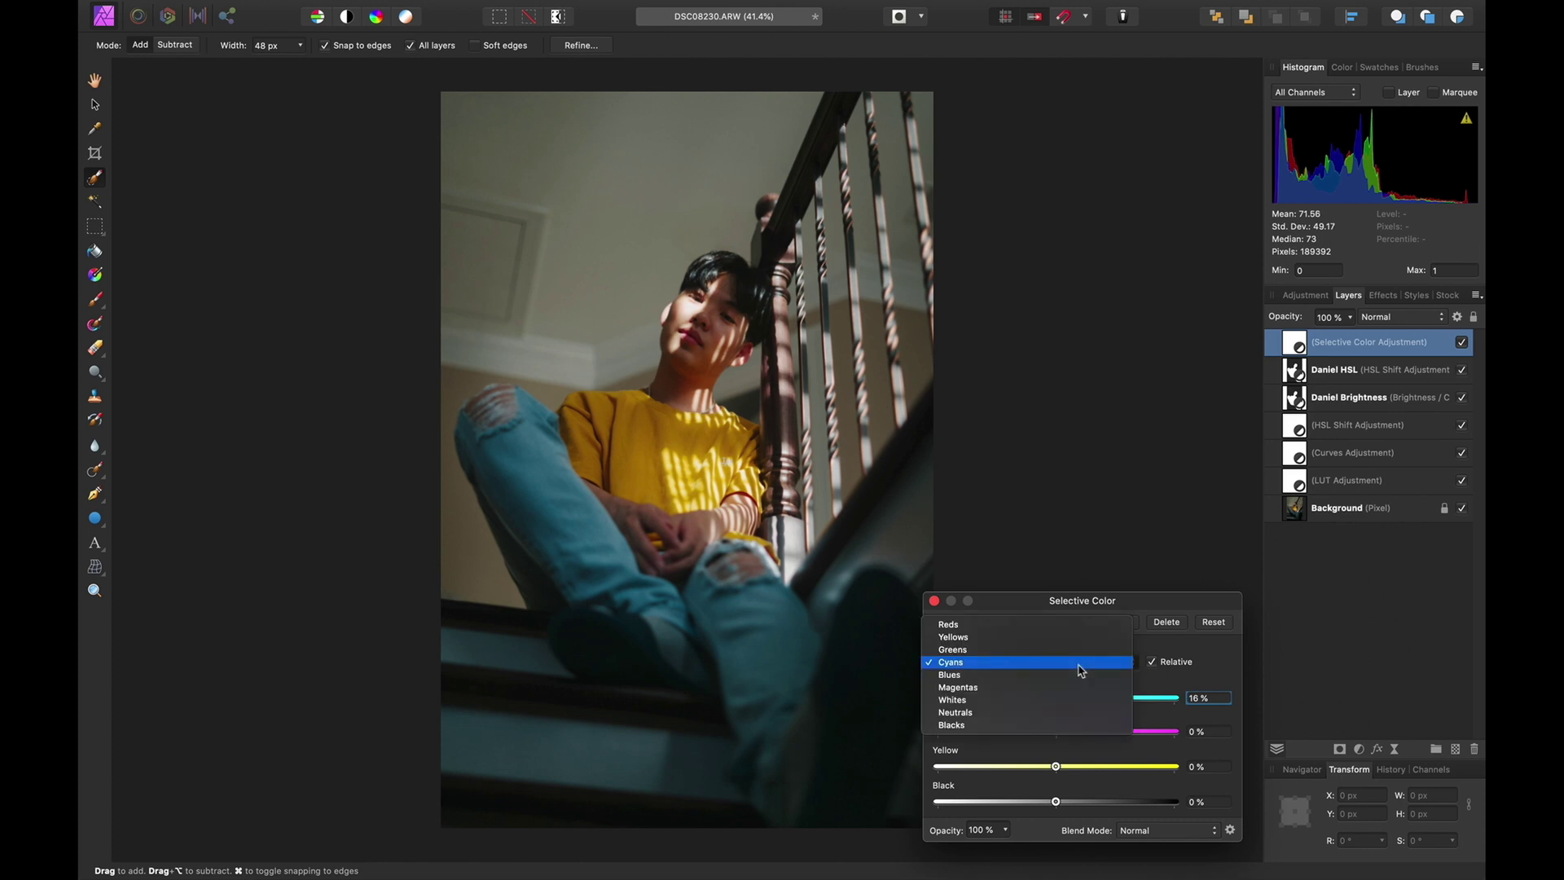
pyautogui.click(1073, 699)
pyautogui.press('super+equal')
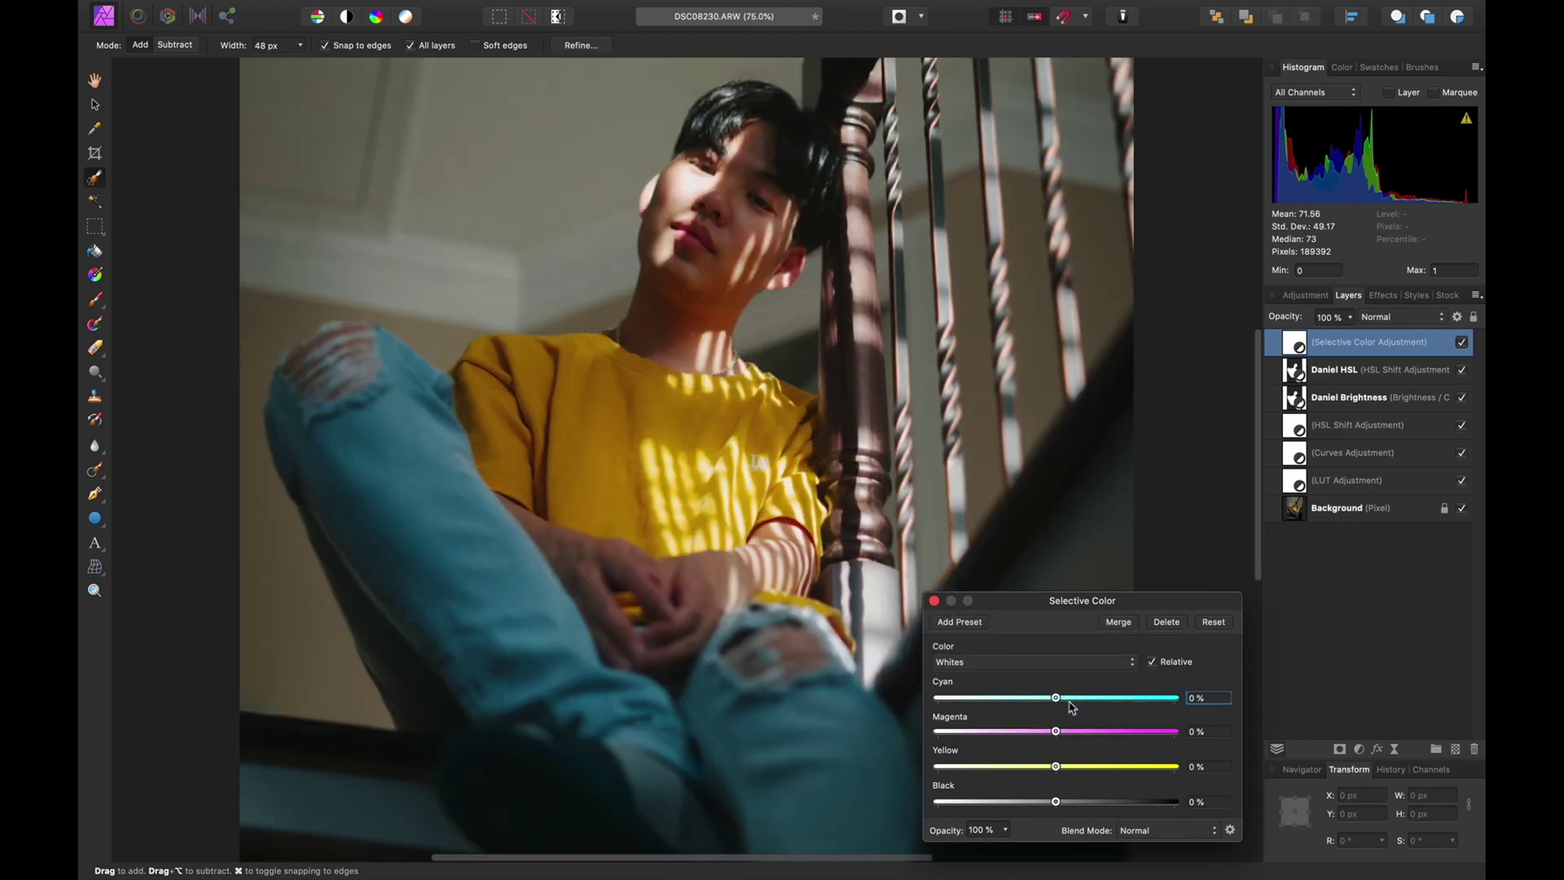
pyautogui.press('v')
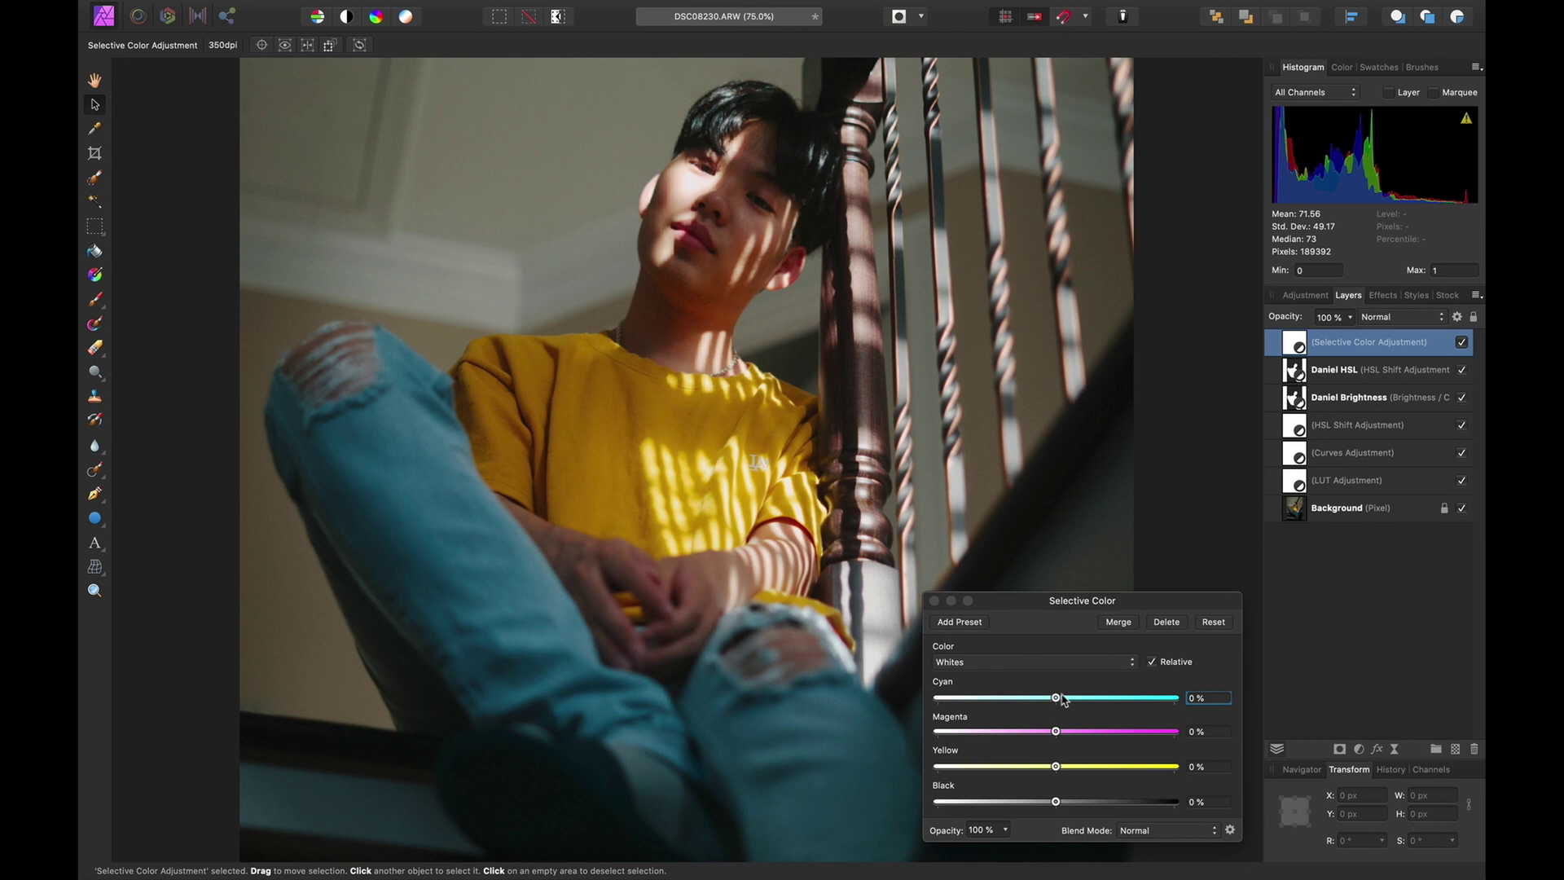
pyautogui.moveTo(1062, 701)
pyautogui.mouseDown()
pyautogui.moveTo(1112, 701)
pyautogui.moveTo(975, 705)
pyautogui.moveTo(1084, 706)
pyautogui.mouseUp()
pyautogui.click(935, 601)
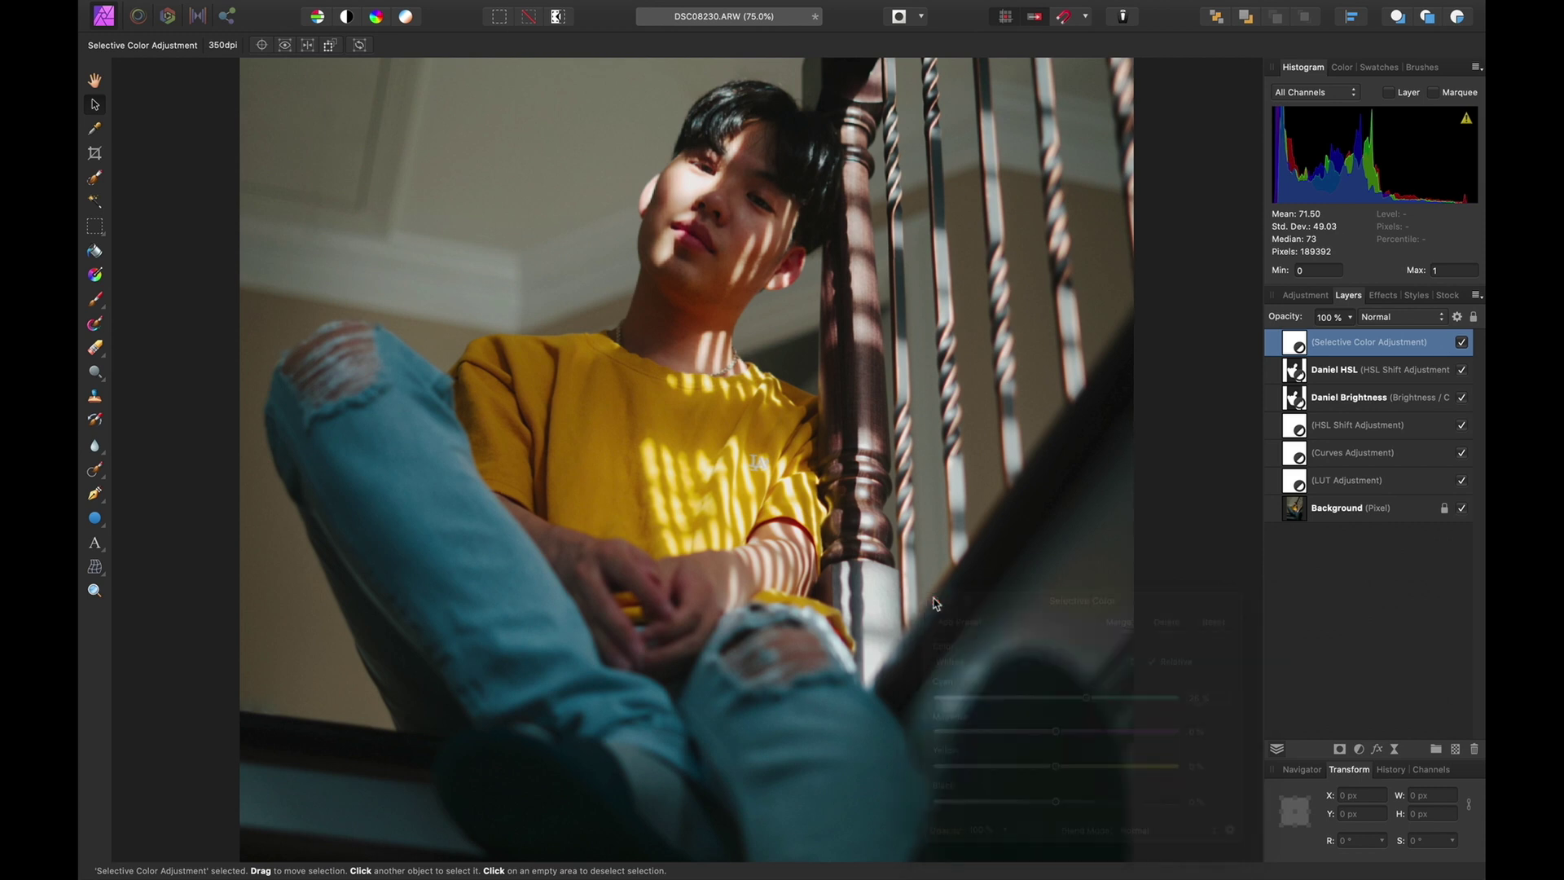
# Lower the saturation of the reds in the man's masked HSL adjustment
pyautogui.doubleClick(1293, 373)
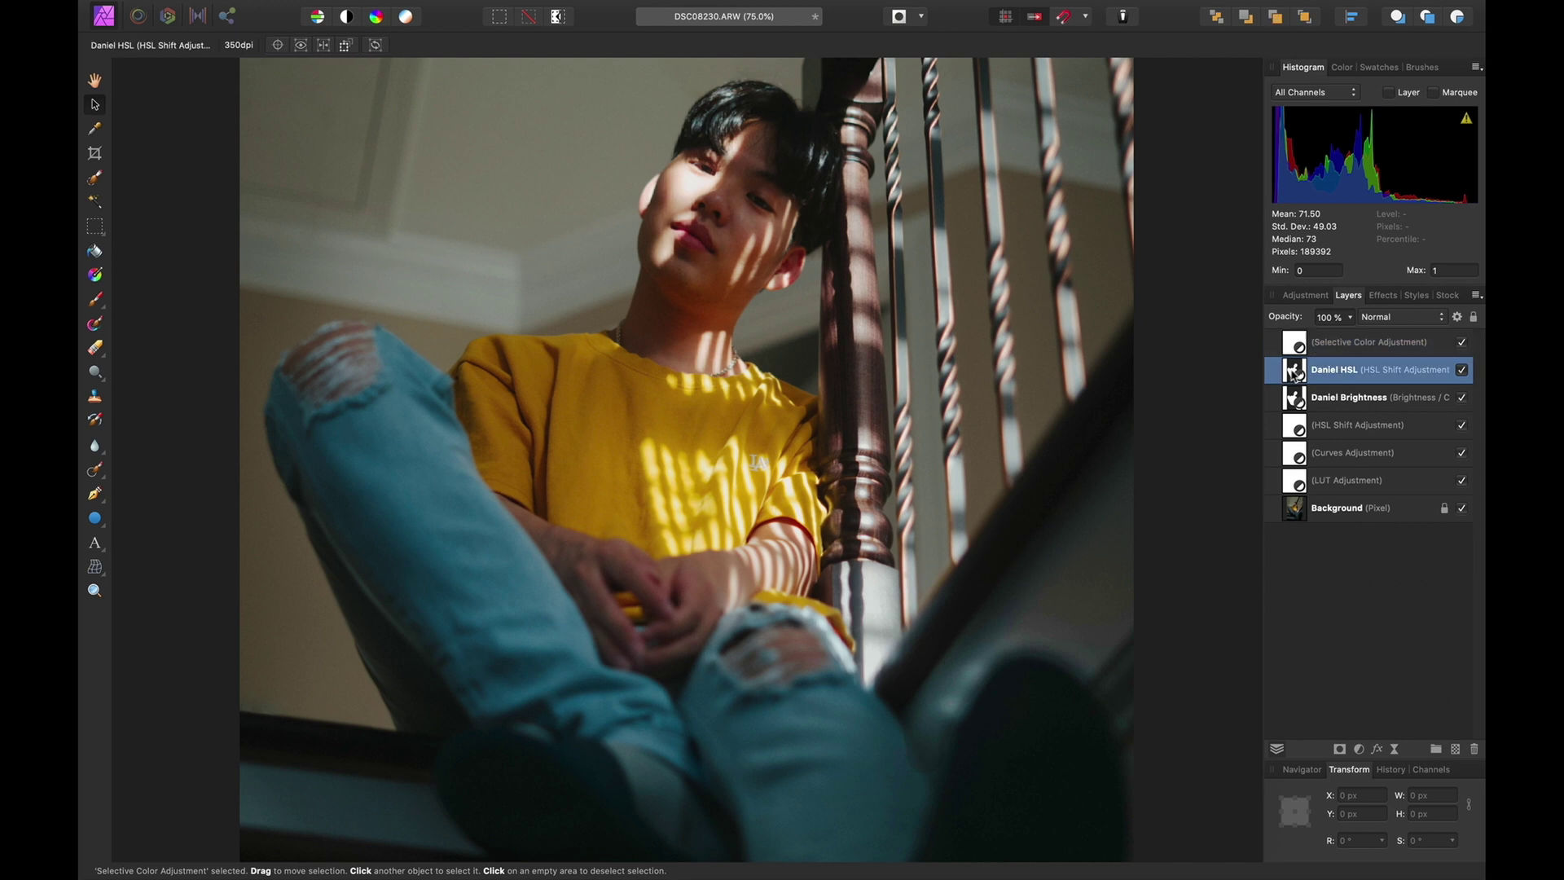
pyautogui.click(1034, 685)
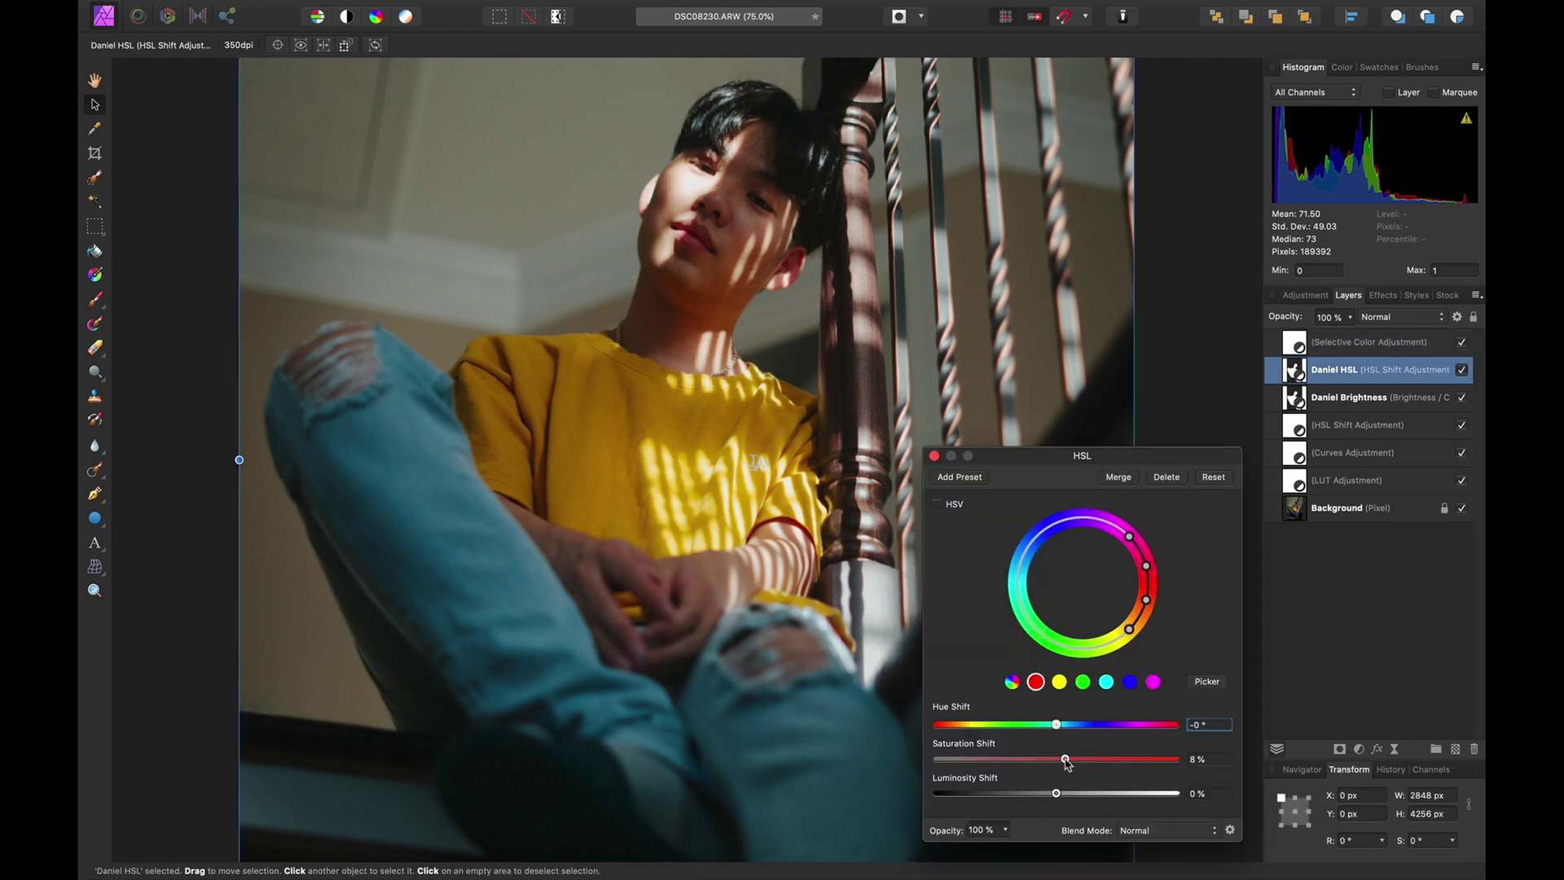
pyautogui.moveTo(1065, 759); pyautogui.dragTo(1050, 762)
pyautogui.click(934, 456)
# Add a Color Balance adjustment above the Selective Color layer and shift the shadows slightly toward red
pyautogui.click(1358, 346)
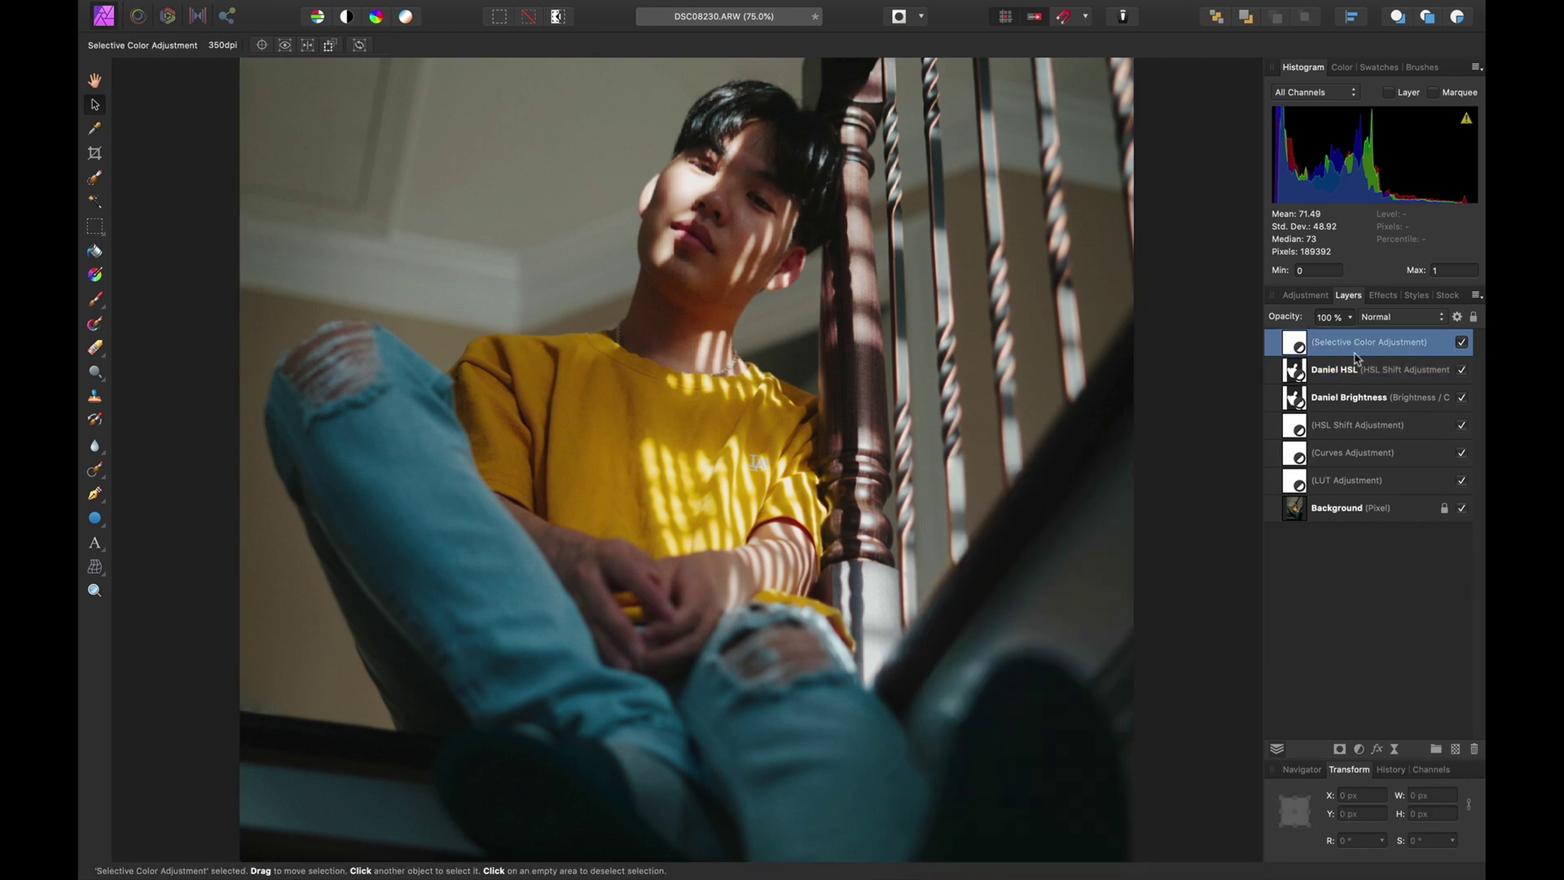
pyautogui.click(1359, 749)
pyautogui.moveTo(1394, 867)
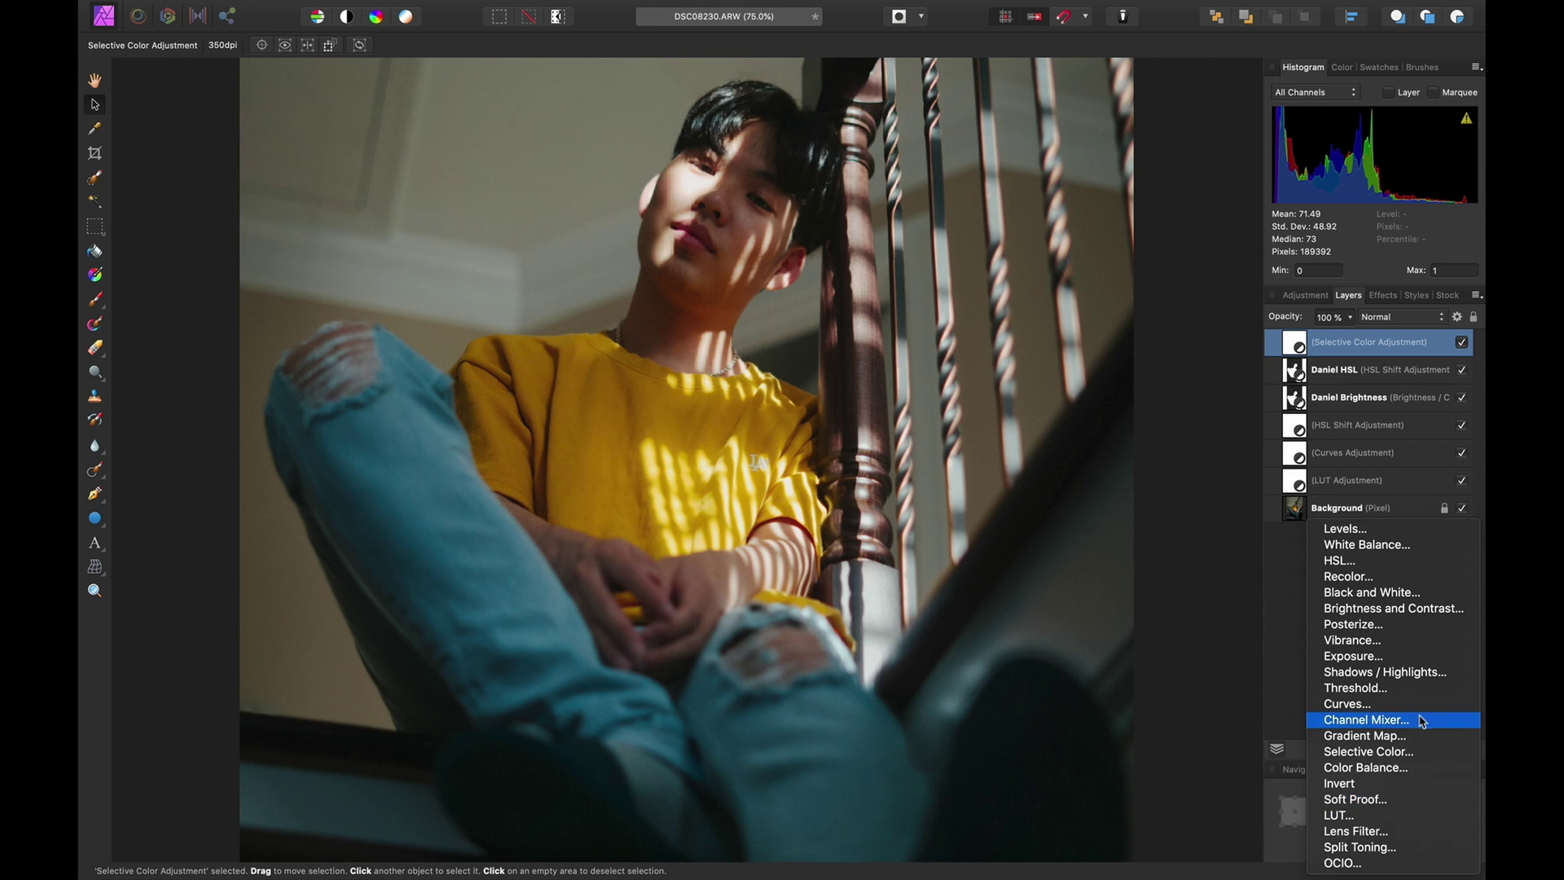
pyautogui.click(1410, 768)
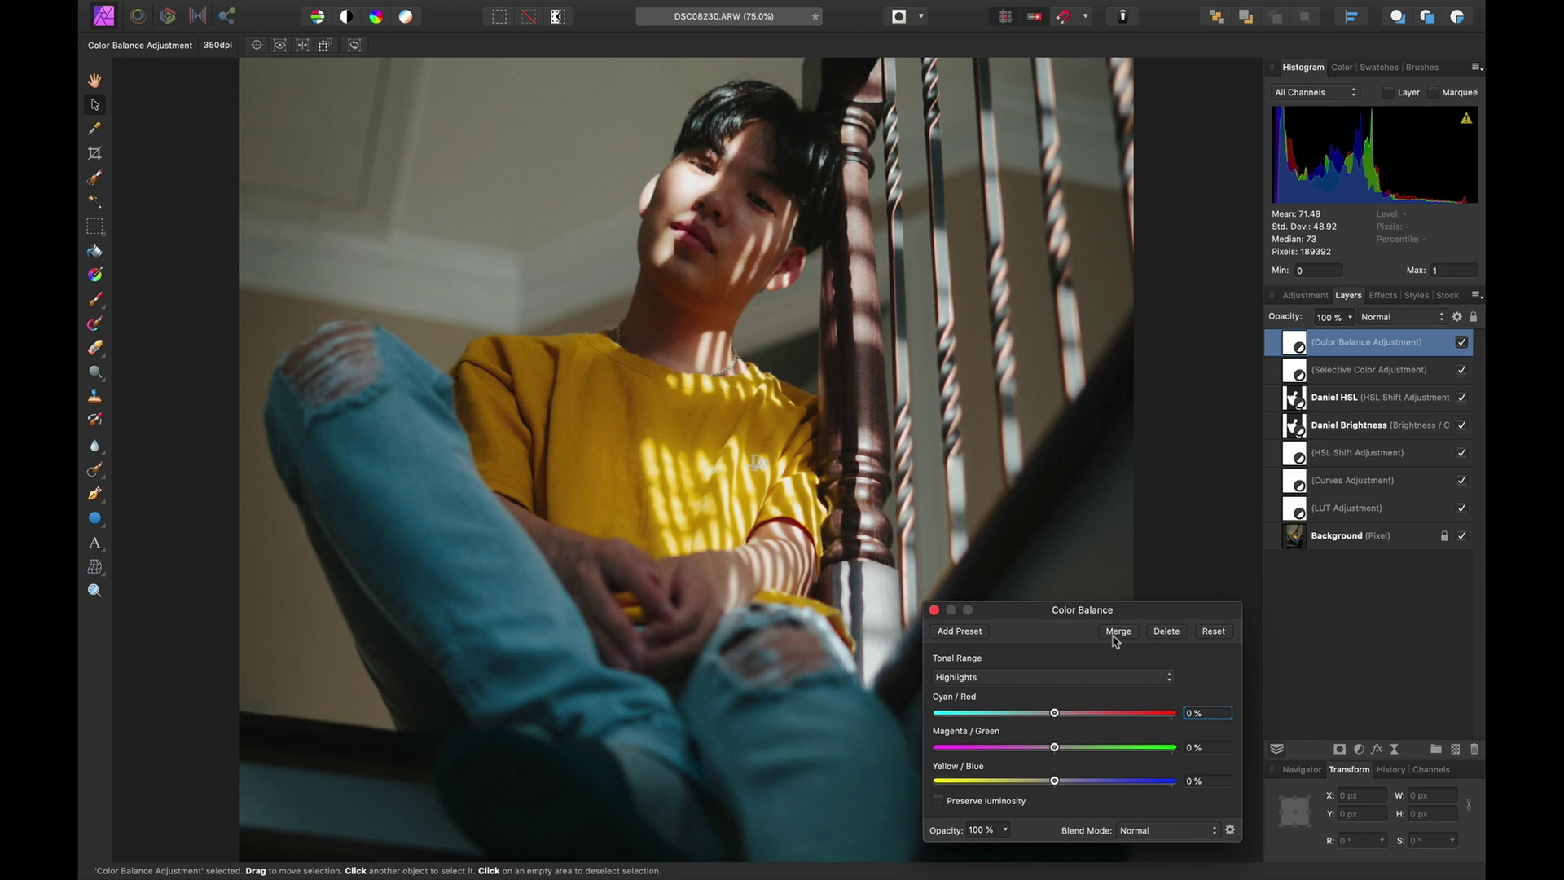
pyautogui.press('super+0')
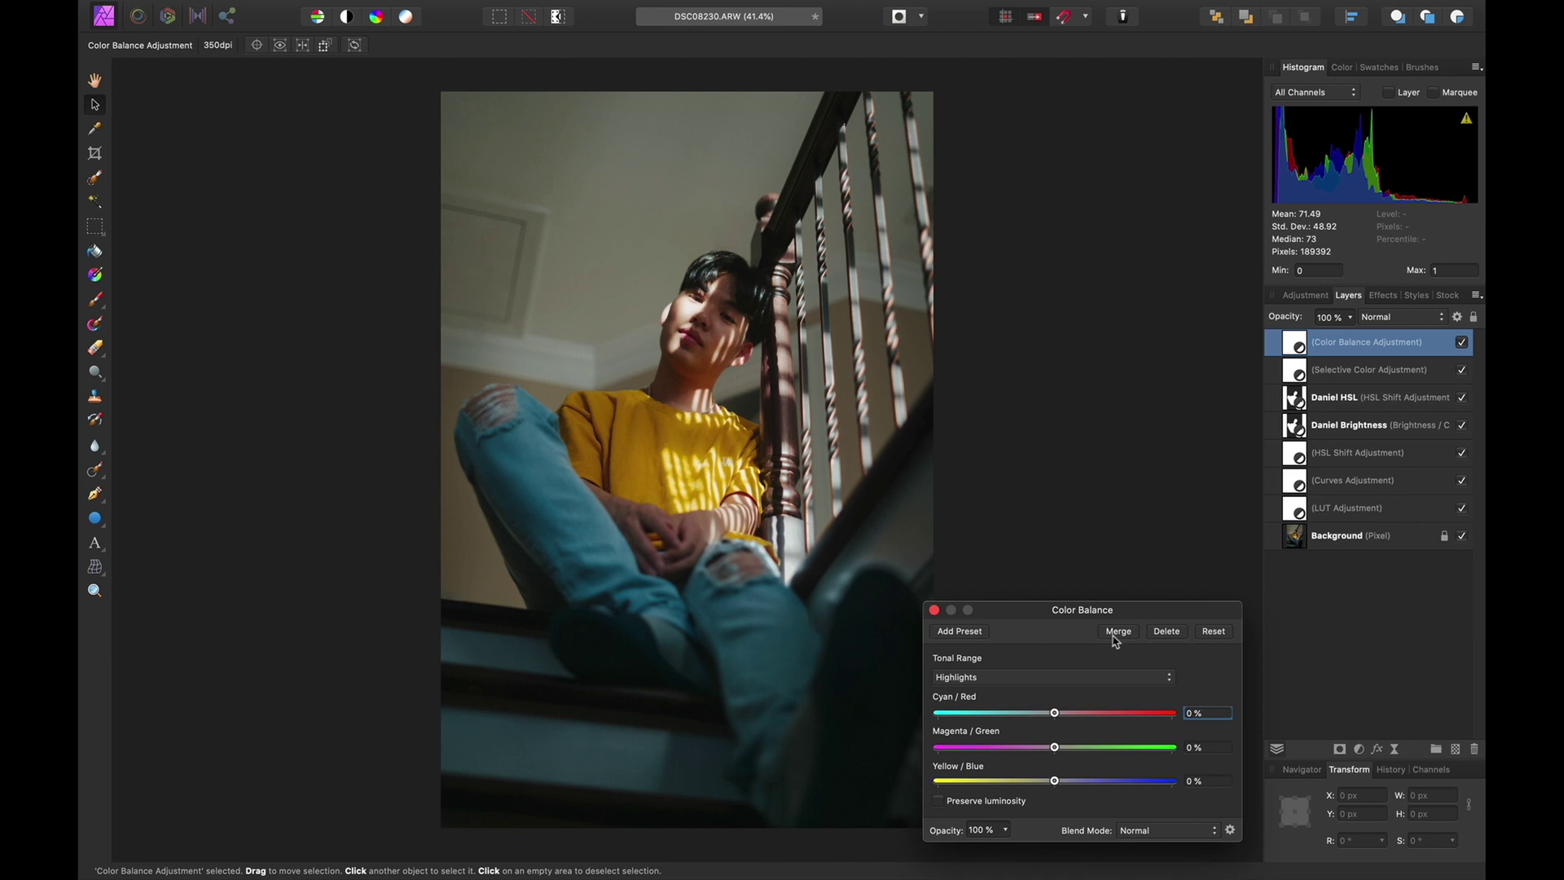
pyautogui.click(1051, 677)
pyautogui.click(1073, 653)
pyautogui.moveTo(1056, 715)
pyautogui.mouseDown()
pyautogui.moveTo(1077, 716)
pyautogui.moveTo(1049, 717)
pyautogui.moveTo(1063, 716)
pyautogui.mouseUp()
pyautogui.moveTo(1065, 718); pyautogui.dragTo(1062, 717)
# Set Cyan / Red to -9% for the midtones and -8% for the highlights in the Color Balance adjustment
pyautogui.click(1064, 680)
pyautogui.click(1067, 698)
pyautogui.moveTo(1054, 715); pyautogui.dragTo(1047, 718)
pyautogui.click(1061, 680)
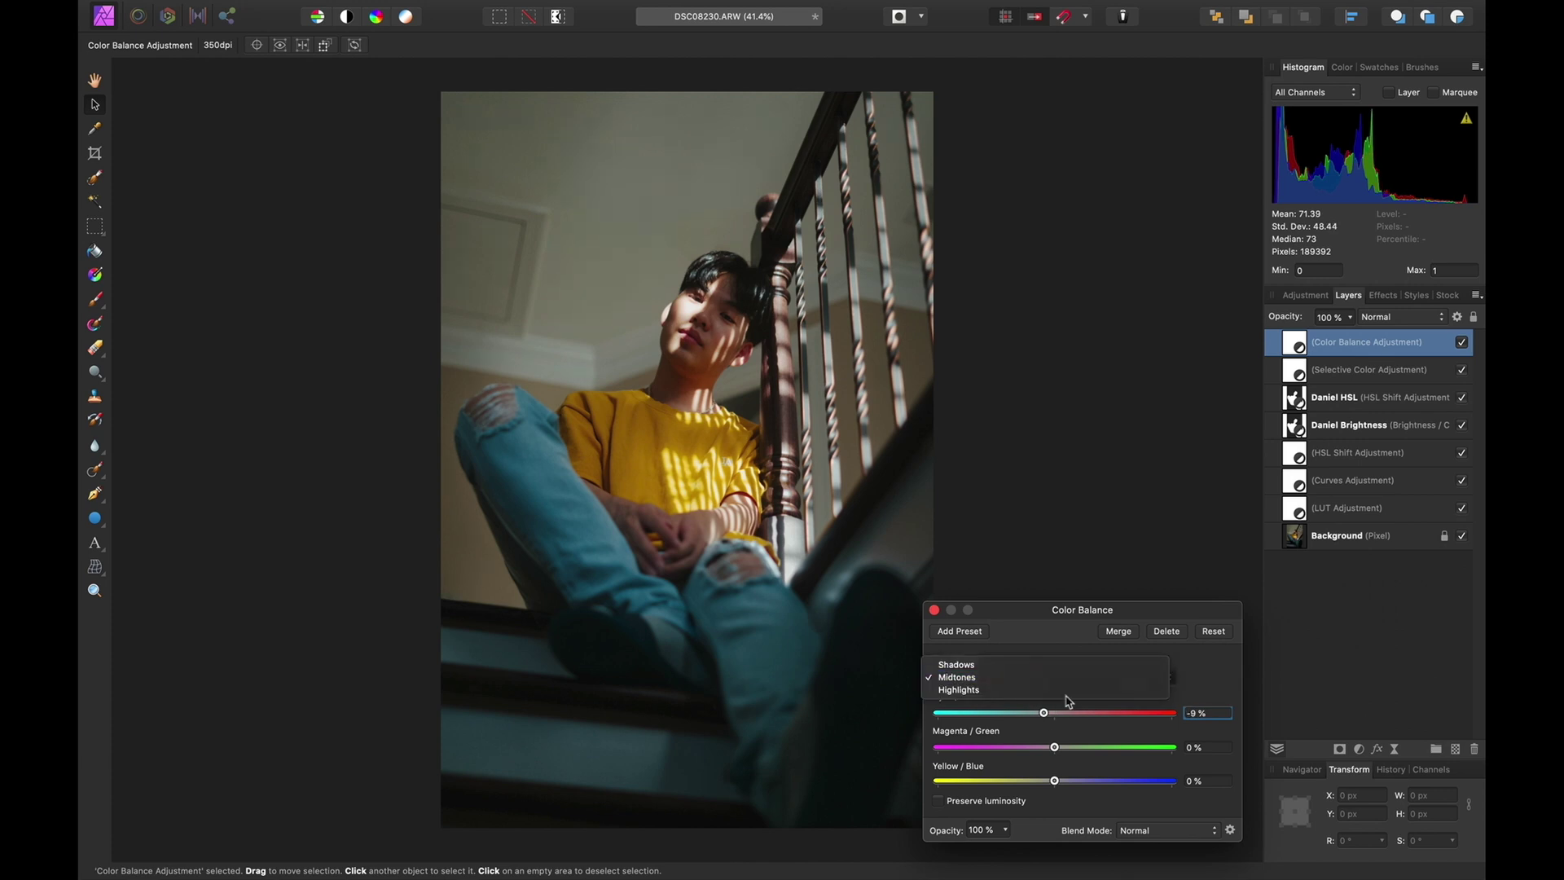
pyautogui.click(1064, 697)
pyautogui.moveTo(1047, 716); pyautogui.dragTo(1047, 716)
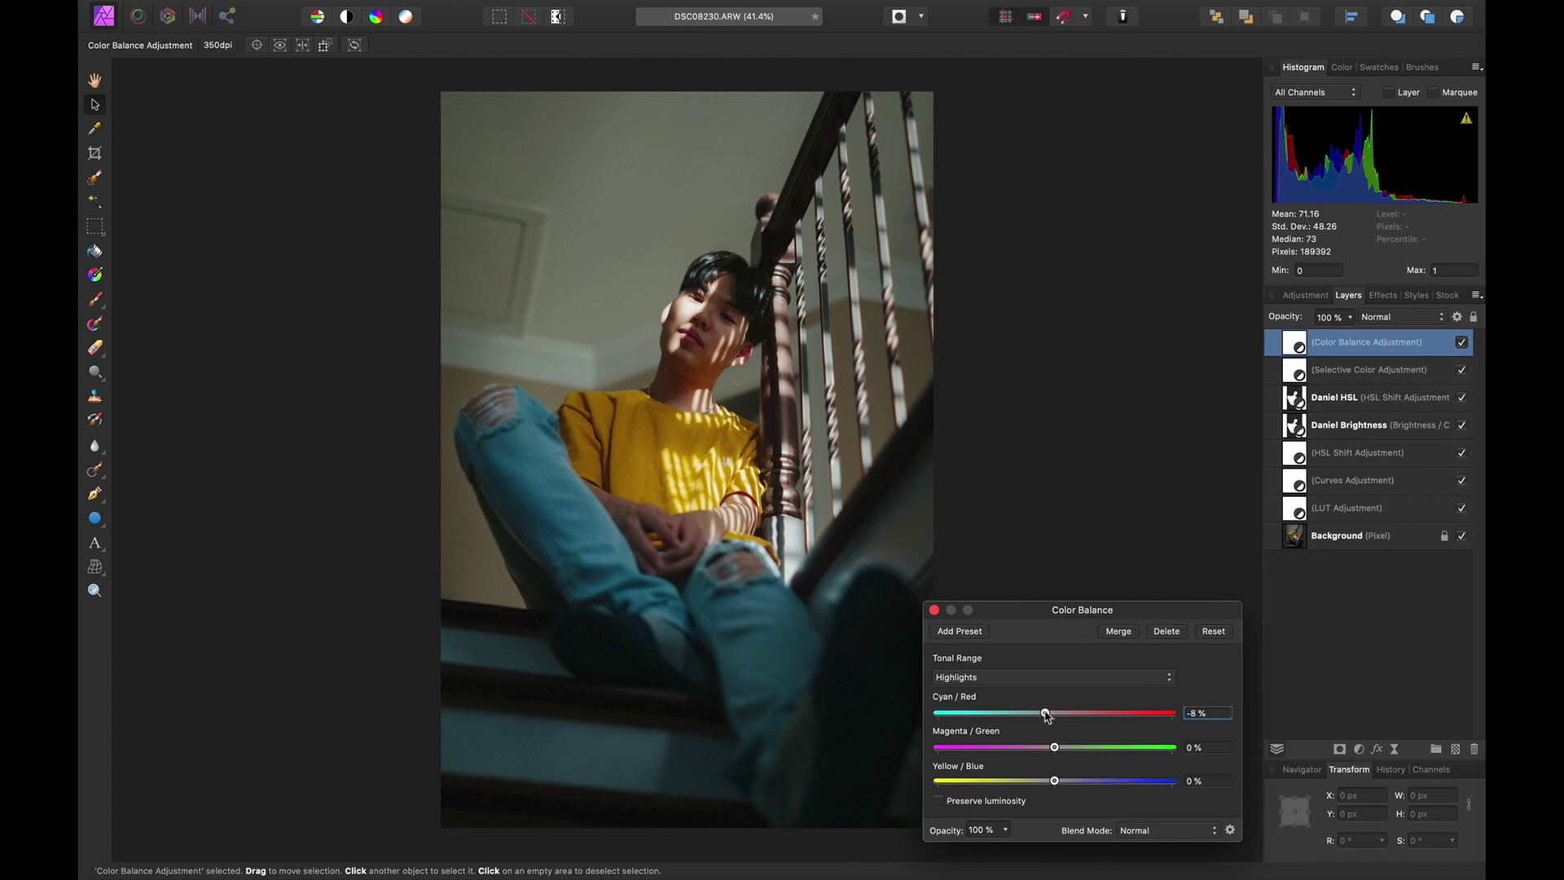
pyautogui.click(933, 611)
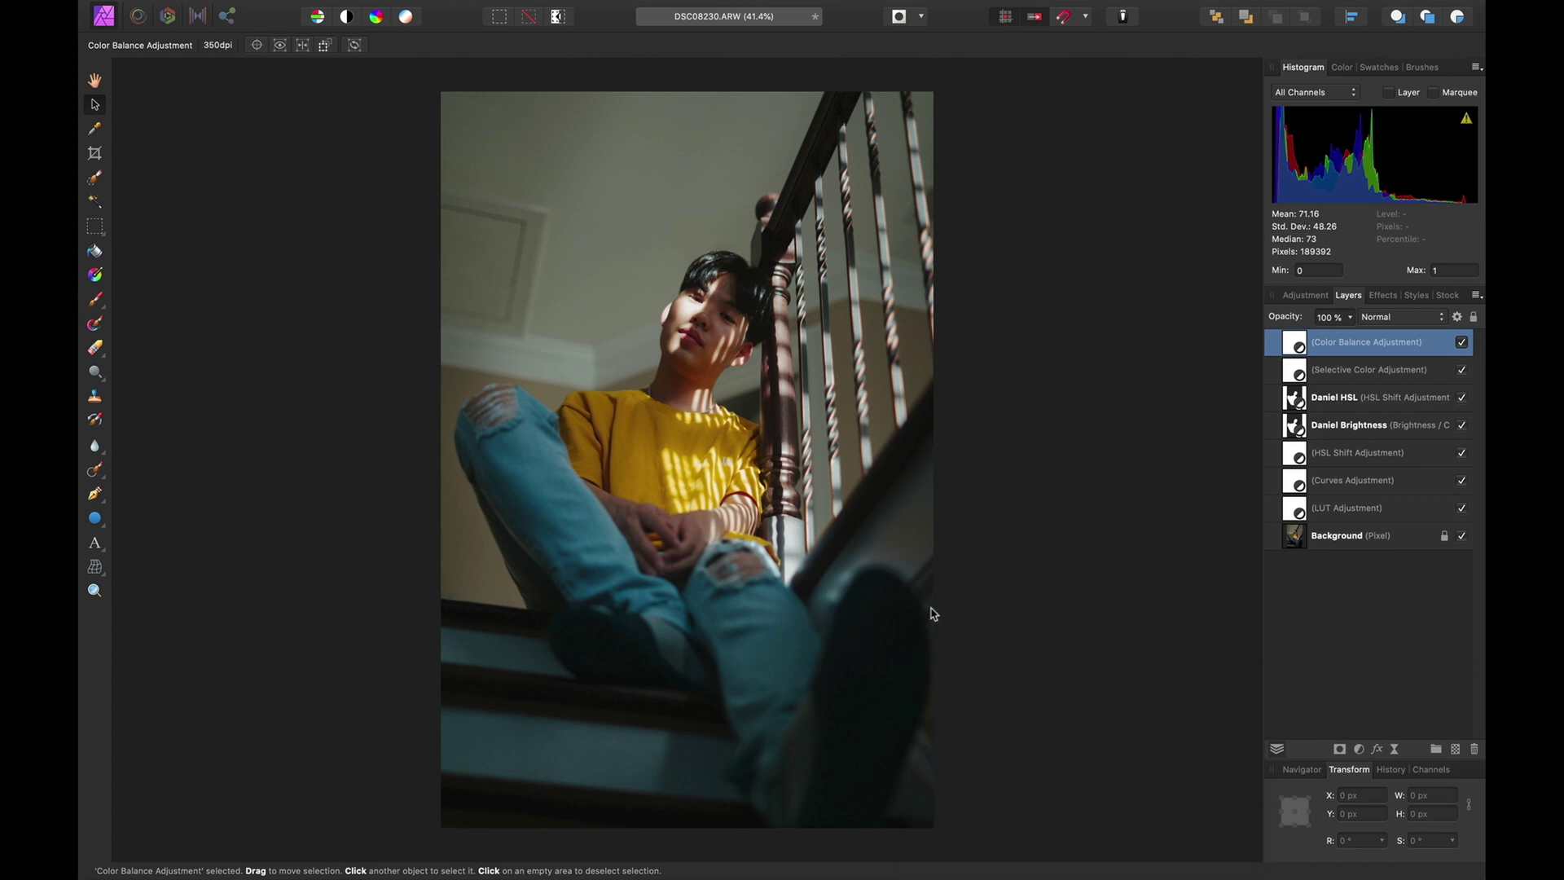
# Apply the Clarity filter to the Background layer at 30% strength
pyautogui.click(1308, 540)
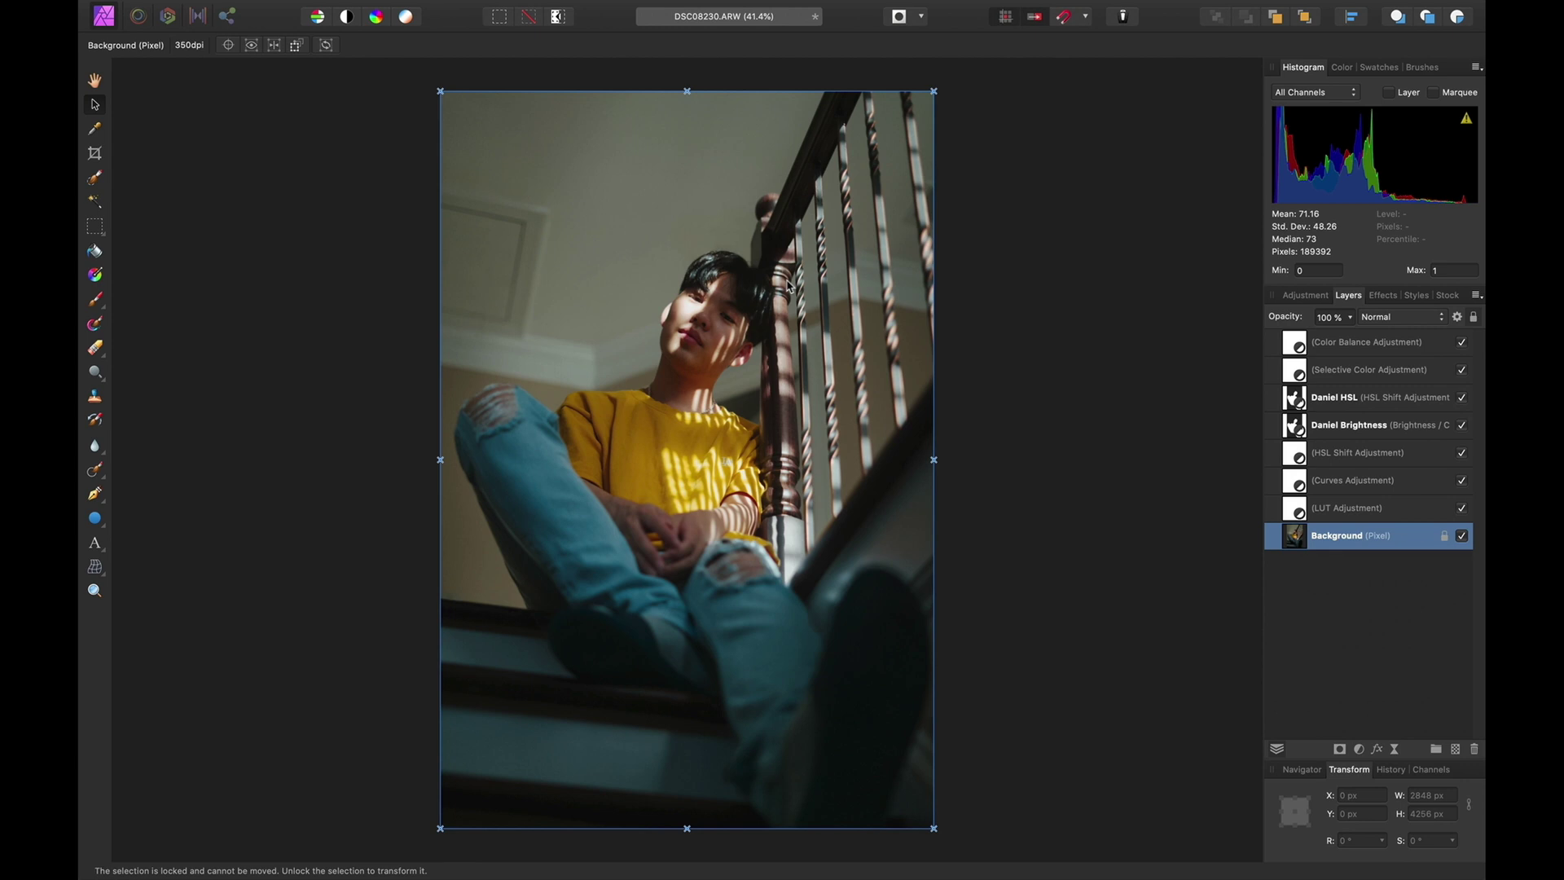
pyautogui.click(568, 9)
pyautogui.moveTo(584, 47)
pyautogui.click(303, 307)
pyautogui.moveTo(82, 3)
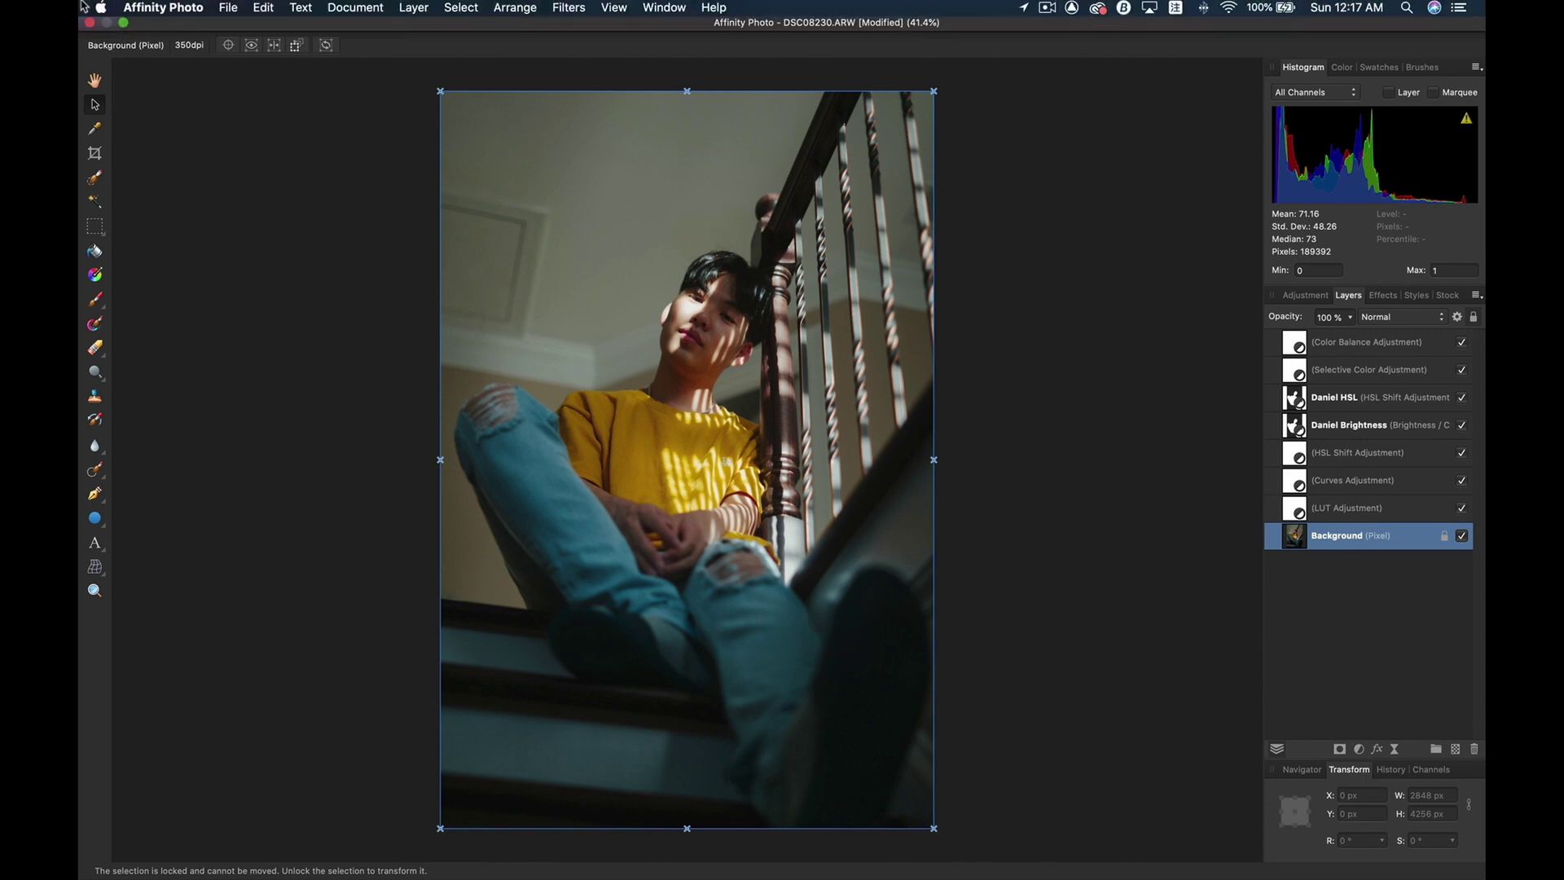
pyautogui.click(568, 9)
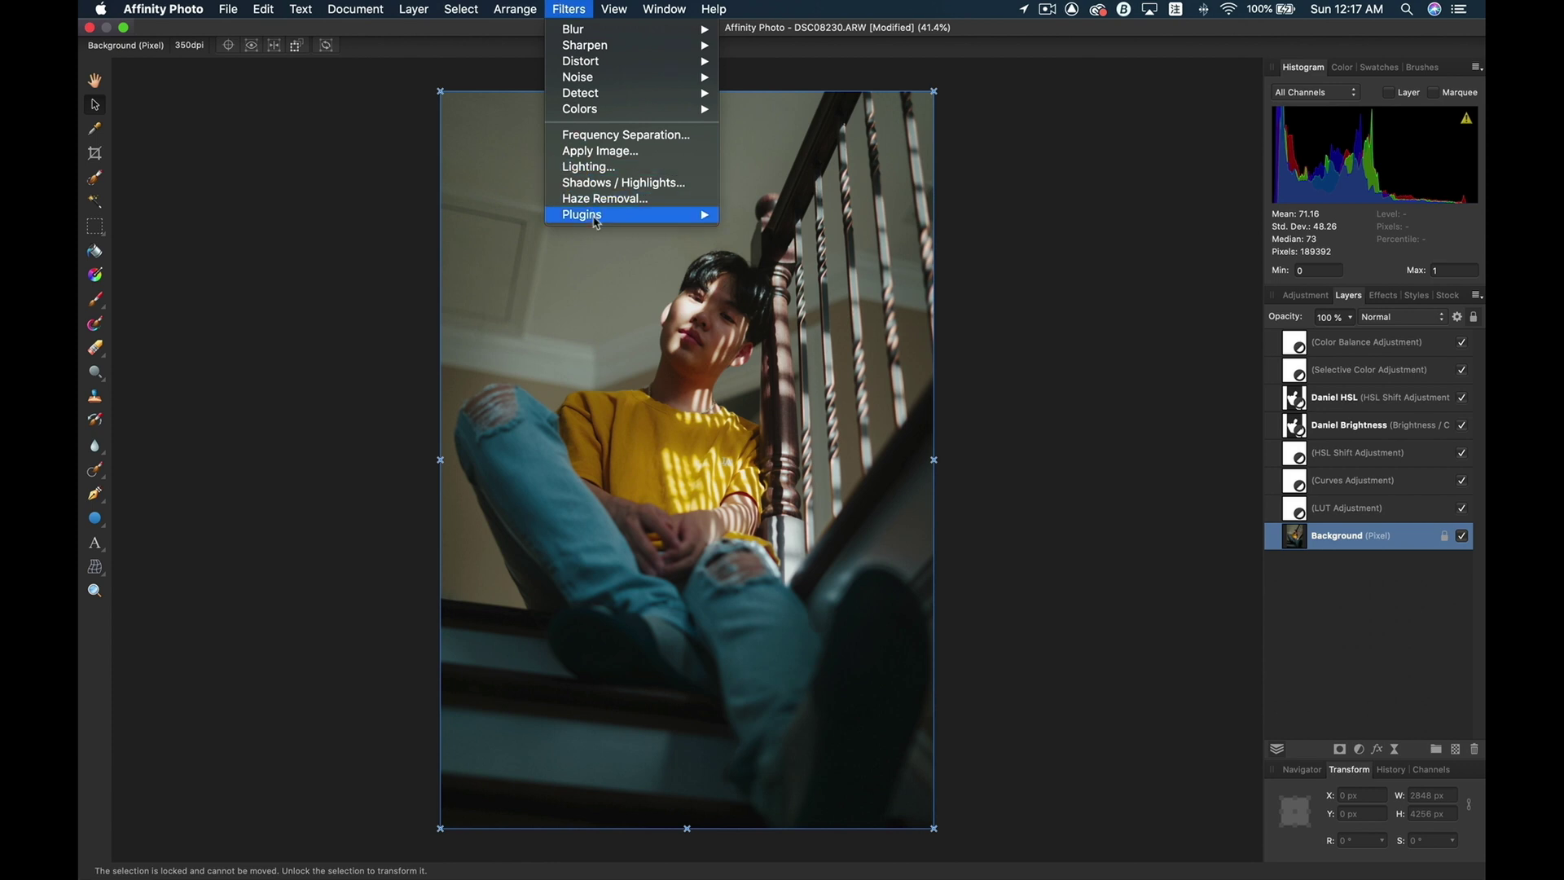
pyautogui.moveTo(704, 47)
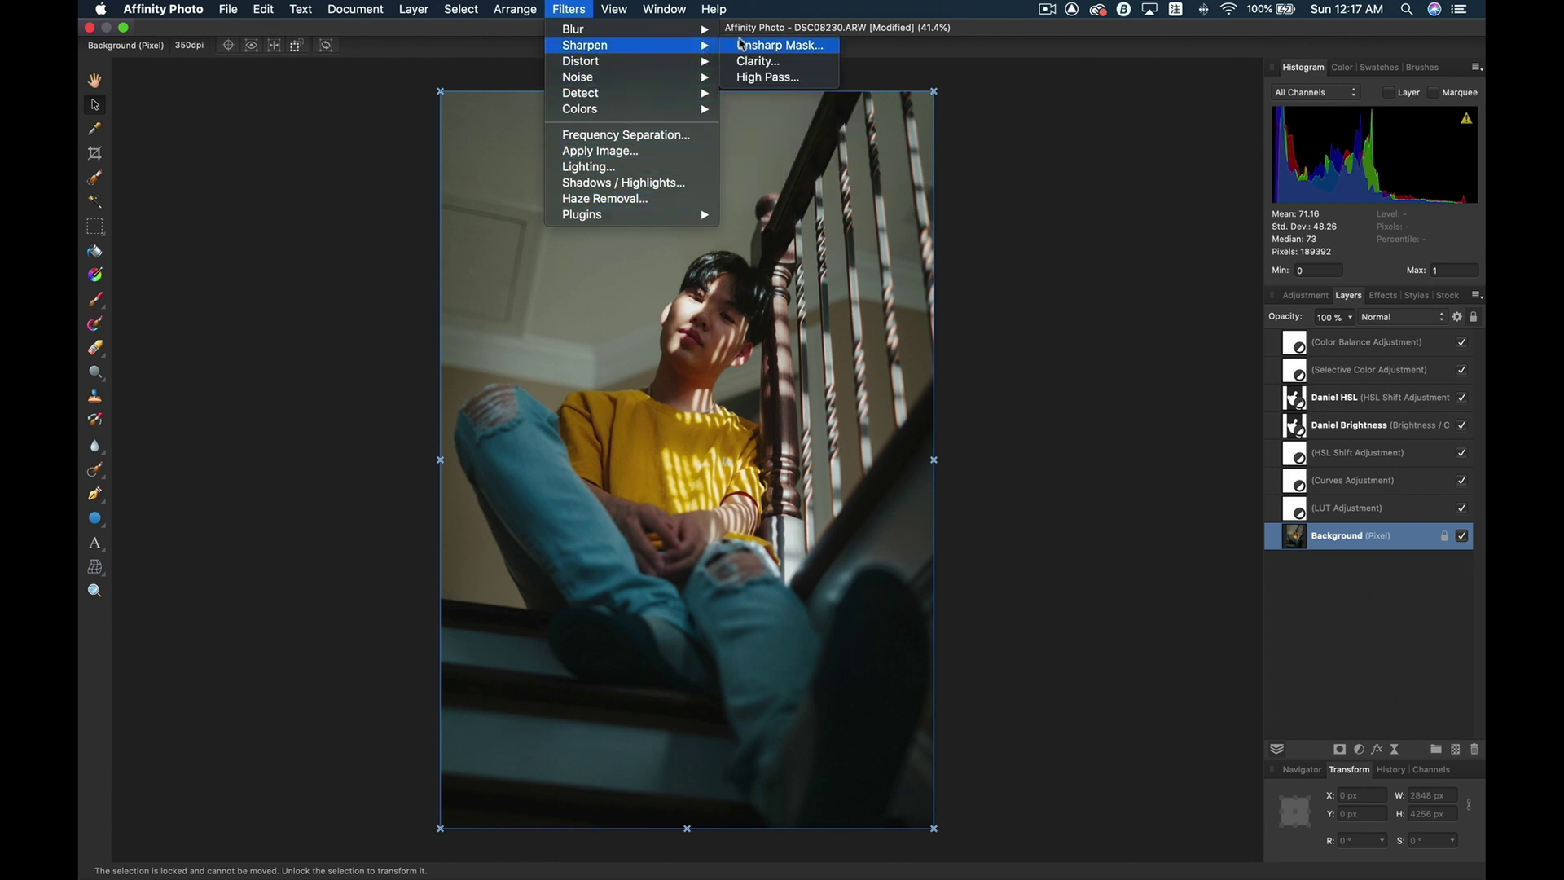
pyautogui.click(753, 61)
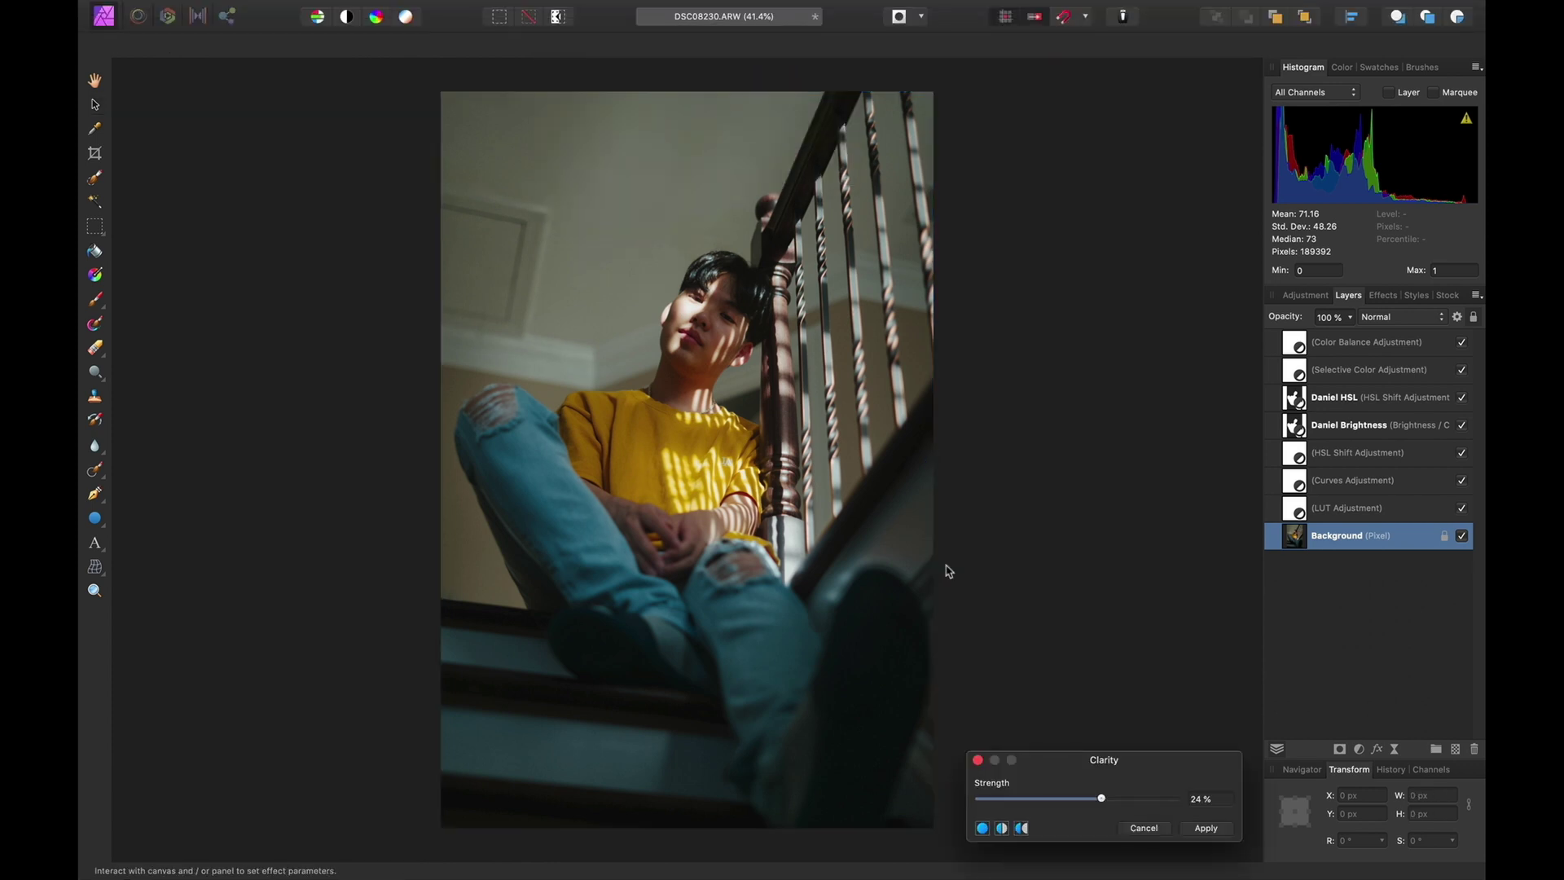
pyautogui.press('super+1')
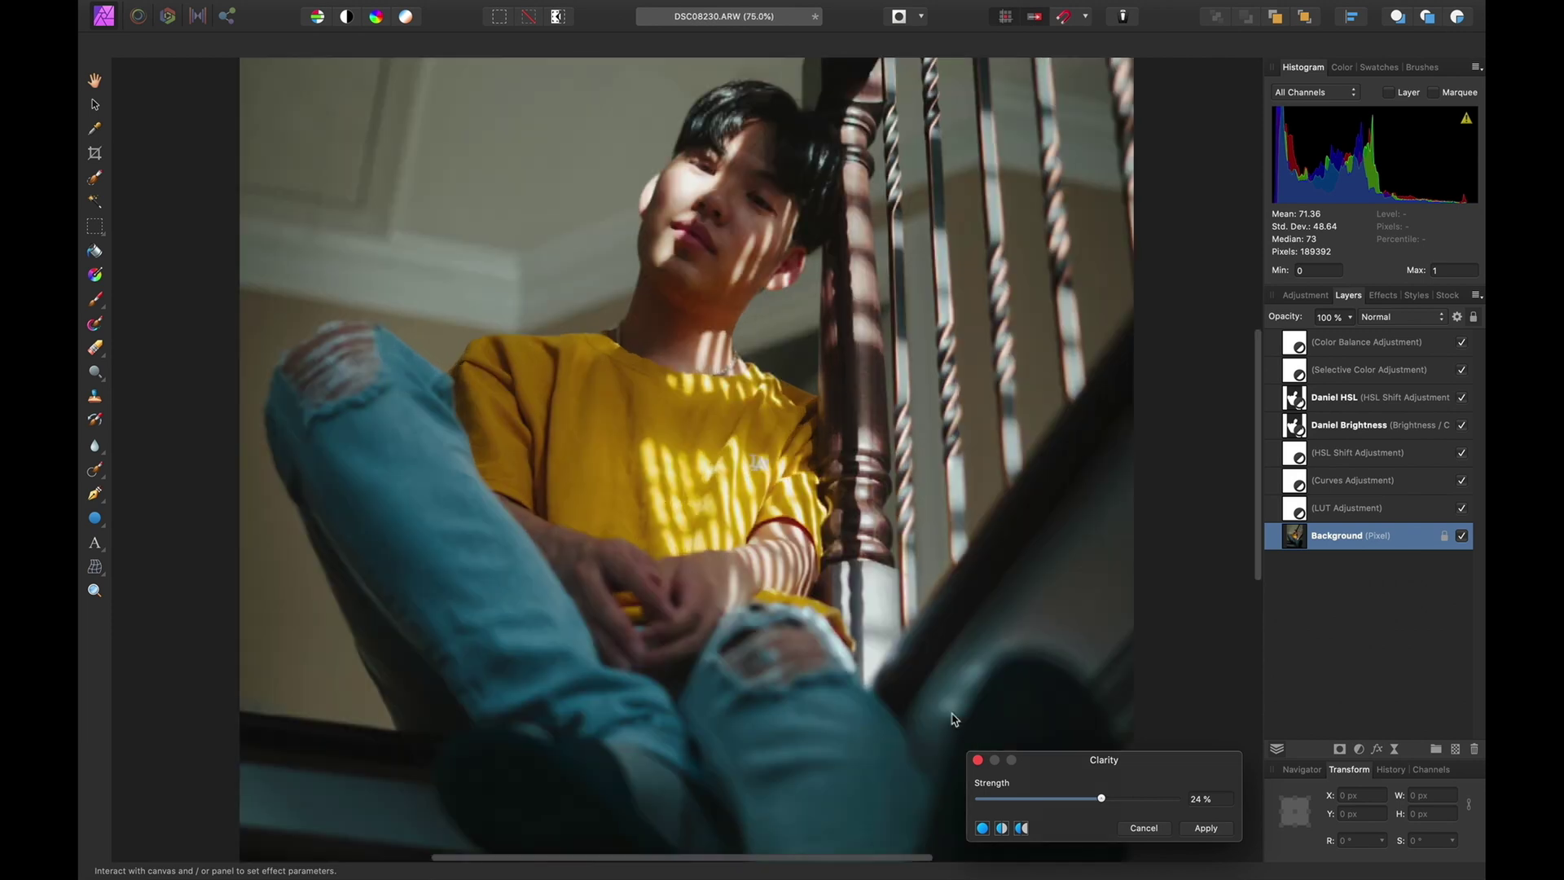
pyautogui.moveTo(908, 468); pyautogui.dragTo(911, 707)
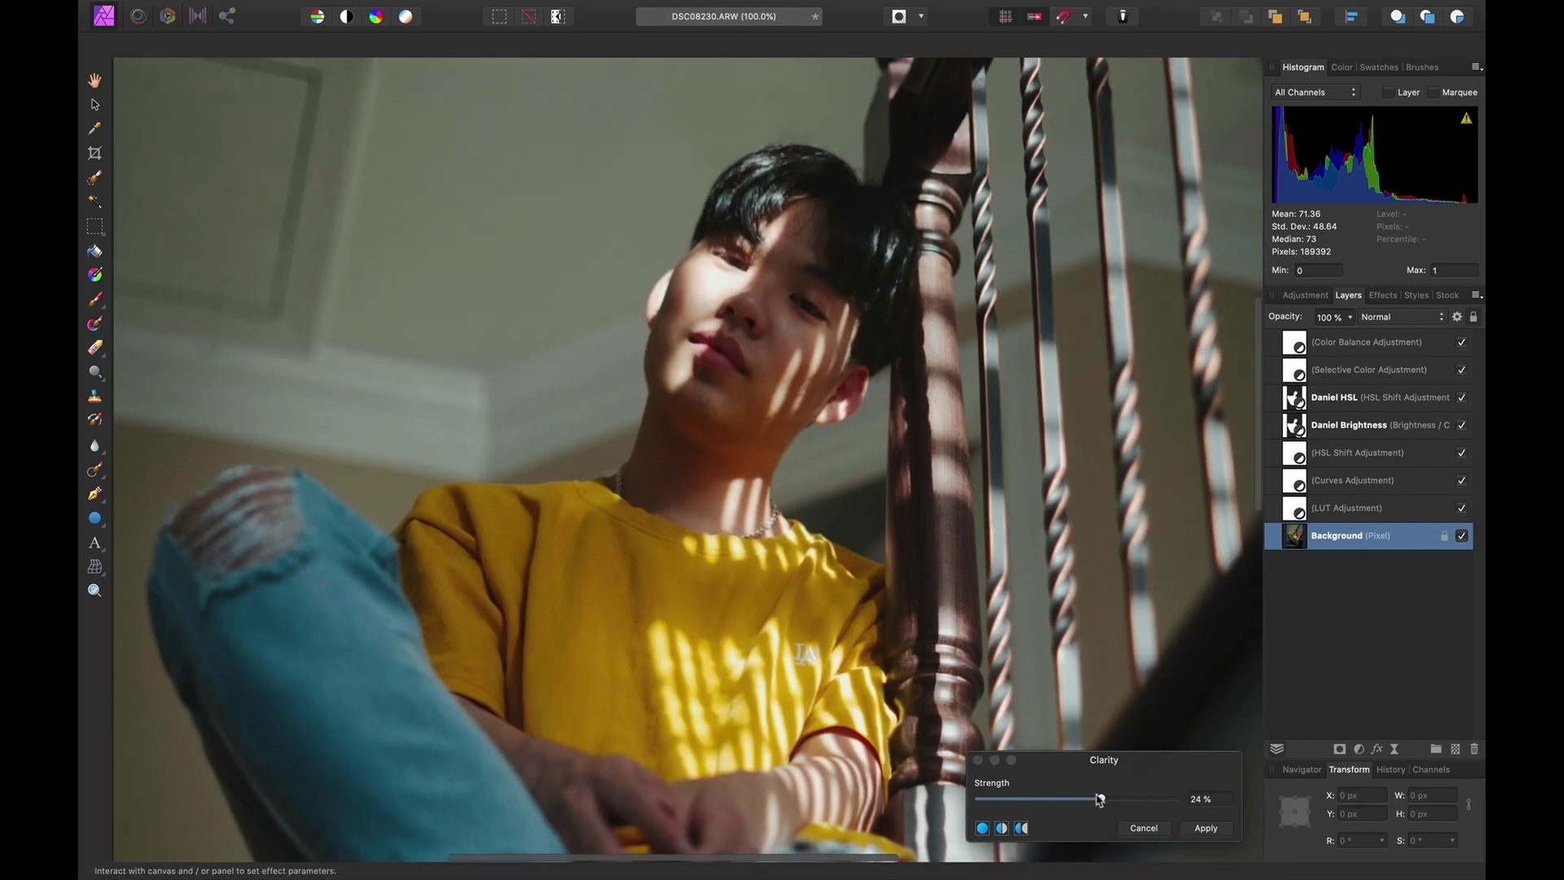
pyautogui.moveTo(1102, 799)
pyautogui.mouseDown()
pyautogui.moveTo(1051, 800)
pyautogui.moveTo(1148, 811)
pyautogui.moveTo(1077, 811)
pyautogui.moveTo(1127, 813)
pyautogui.moveTo(1078, 815)
pyautogui.moveTo(1108, 816)
pyautogui.mouseUp()
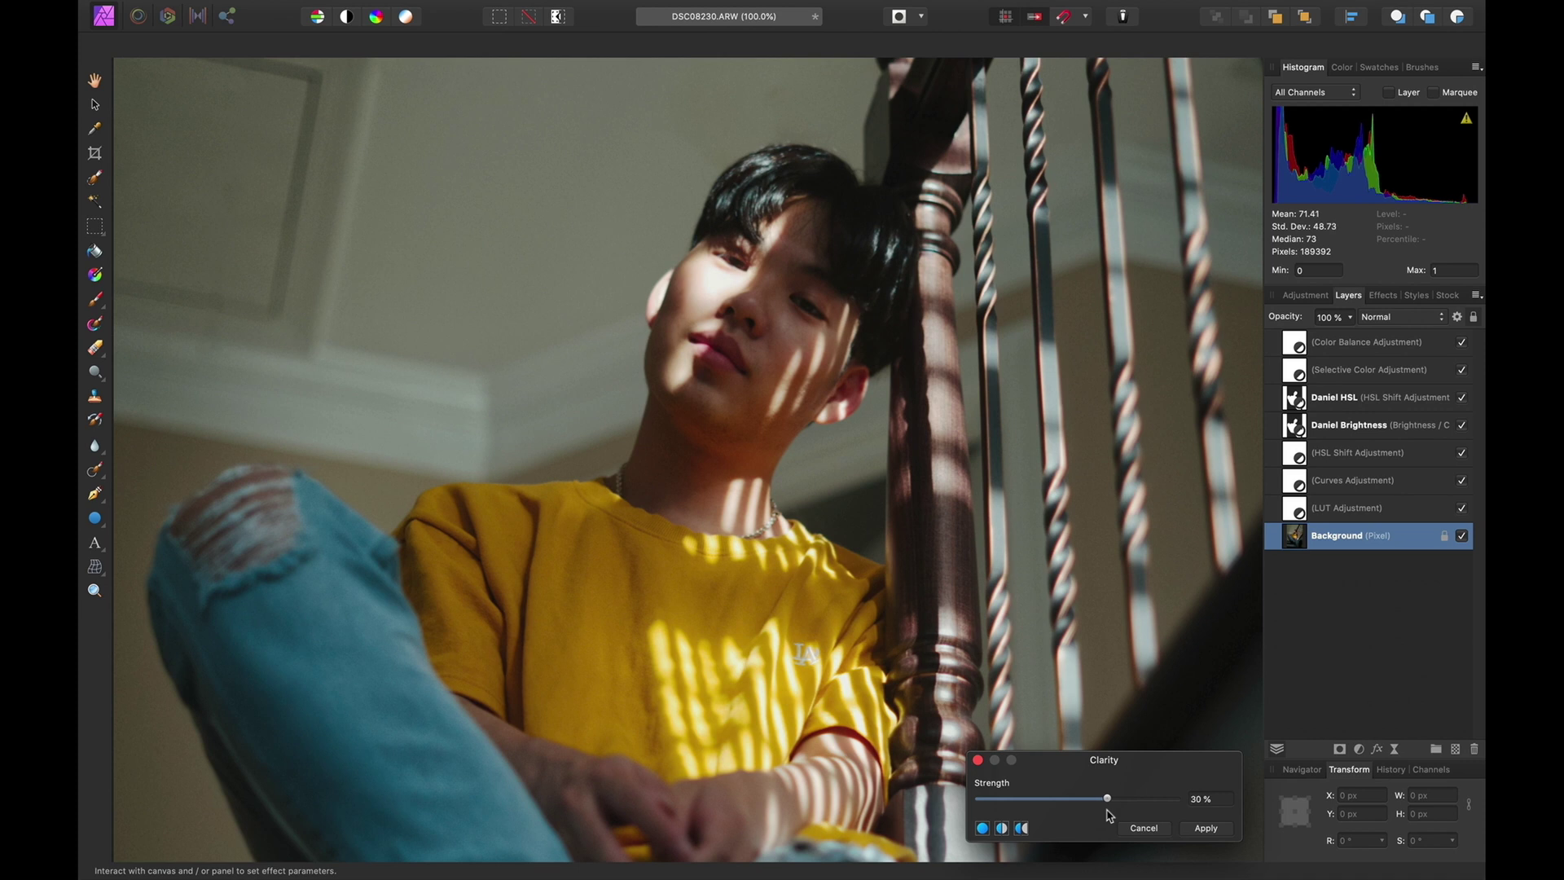
pyautogui.click(1196, 829)
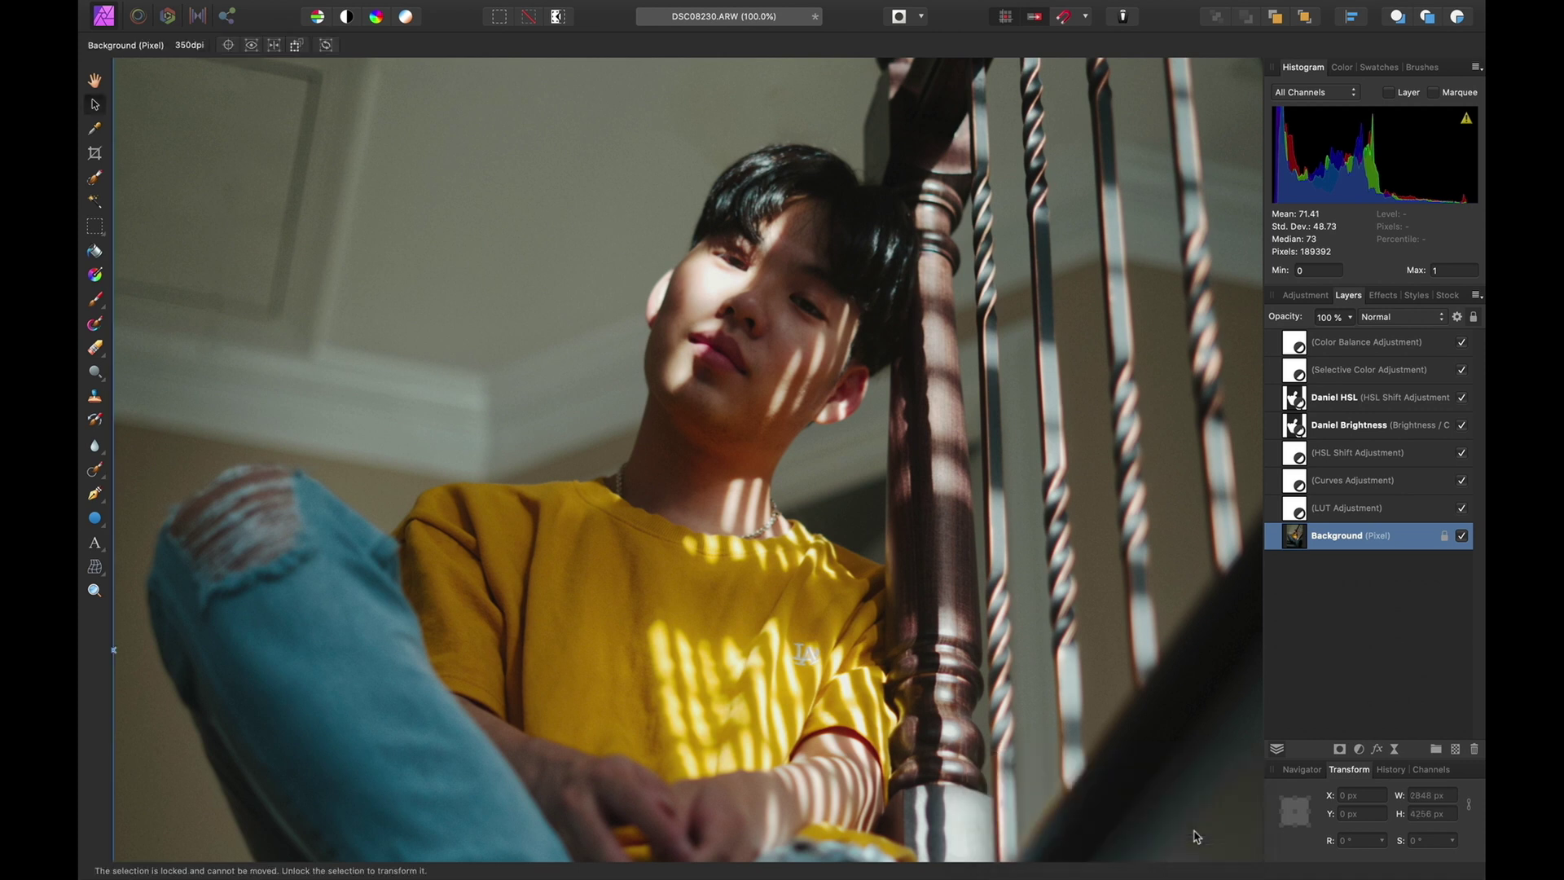
# Sharpen the Background layer with Unsharp Mask, using a radius of 4.2 px and a factor of 0.906
pyautogui.press('super+0')
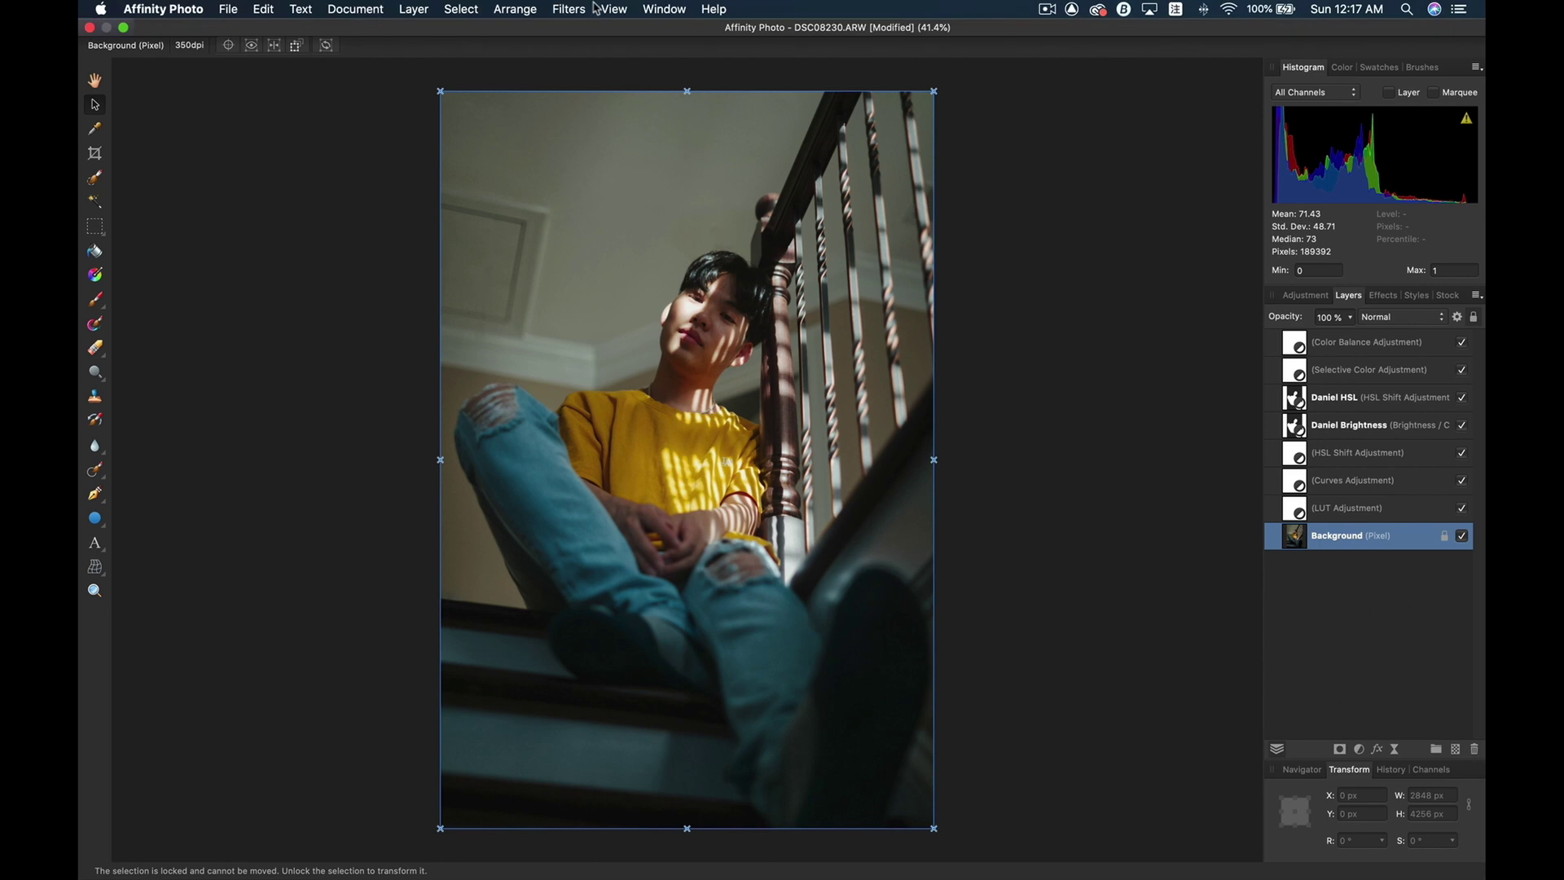
pyautogui.click(569, 9)
pyautogui.moveTo(576, 63)
pyautogui.click(778, 71)
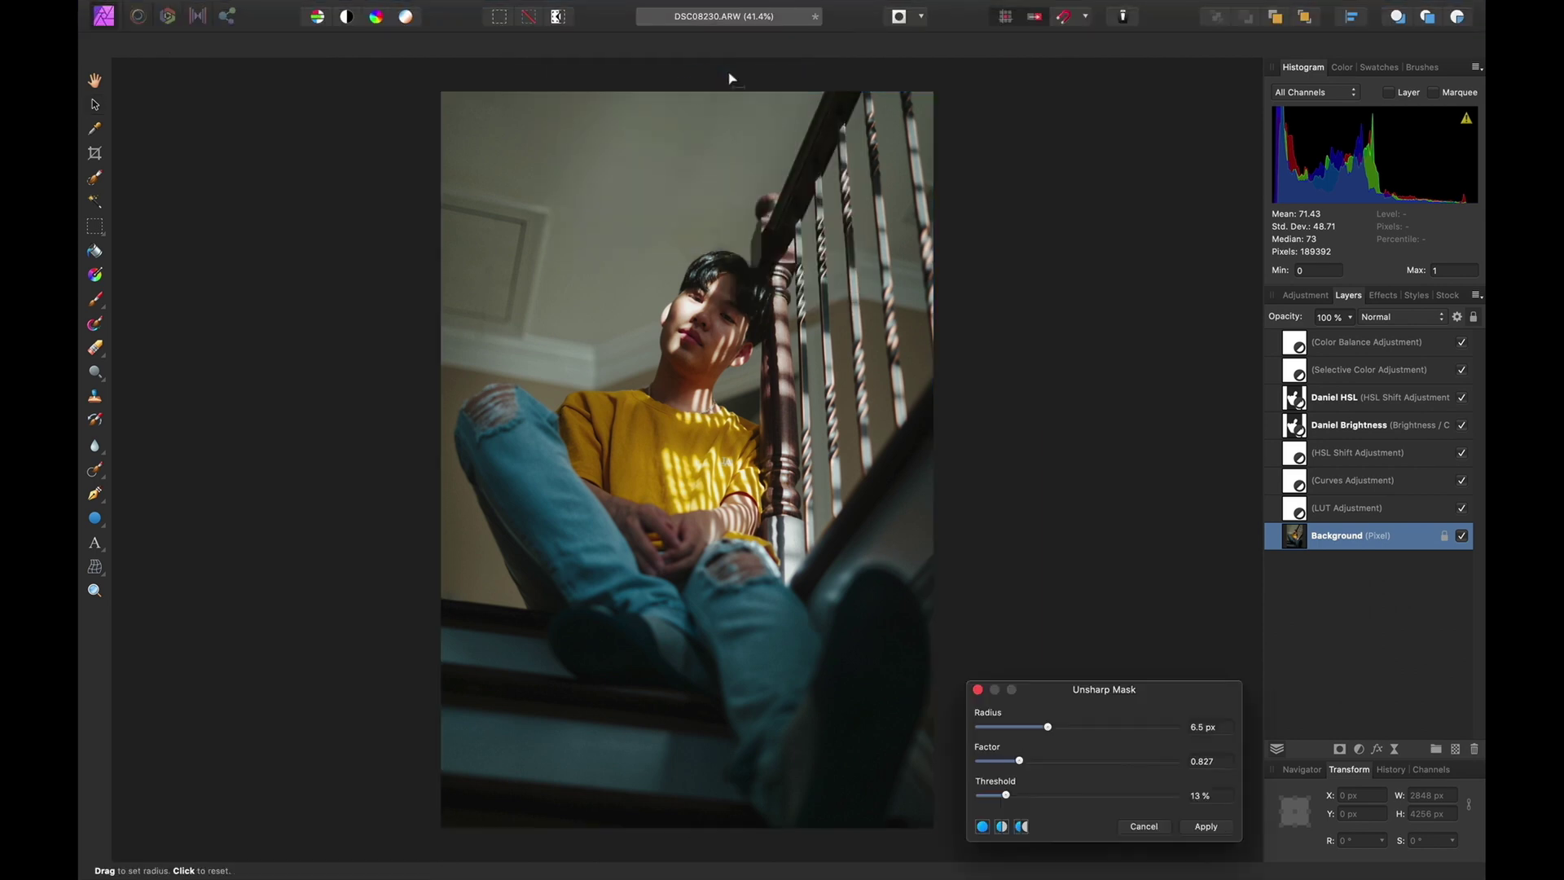
pyautogui.press('super+equal')
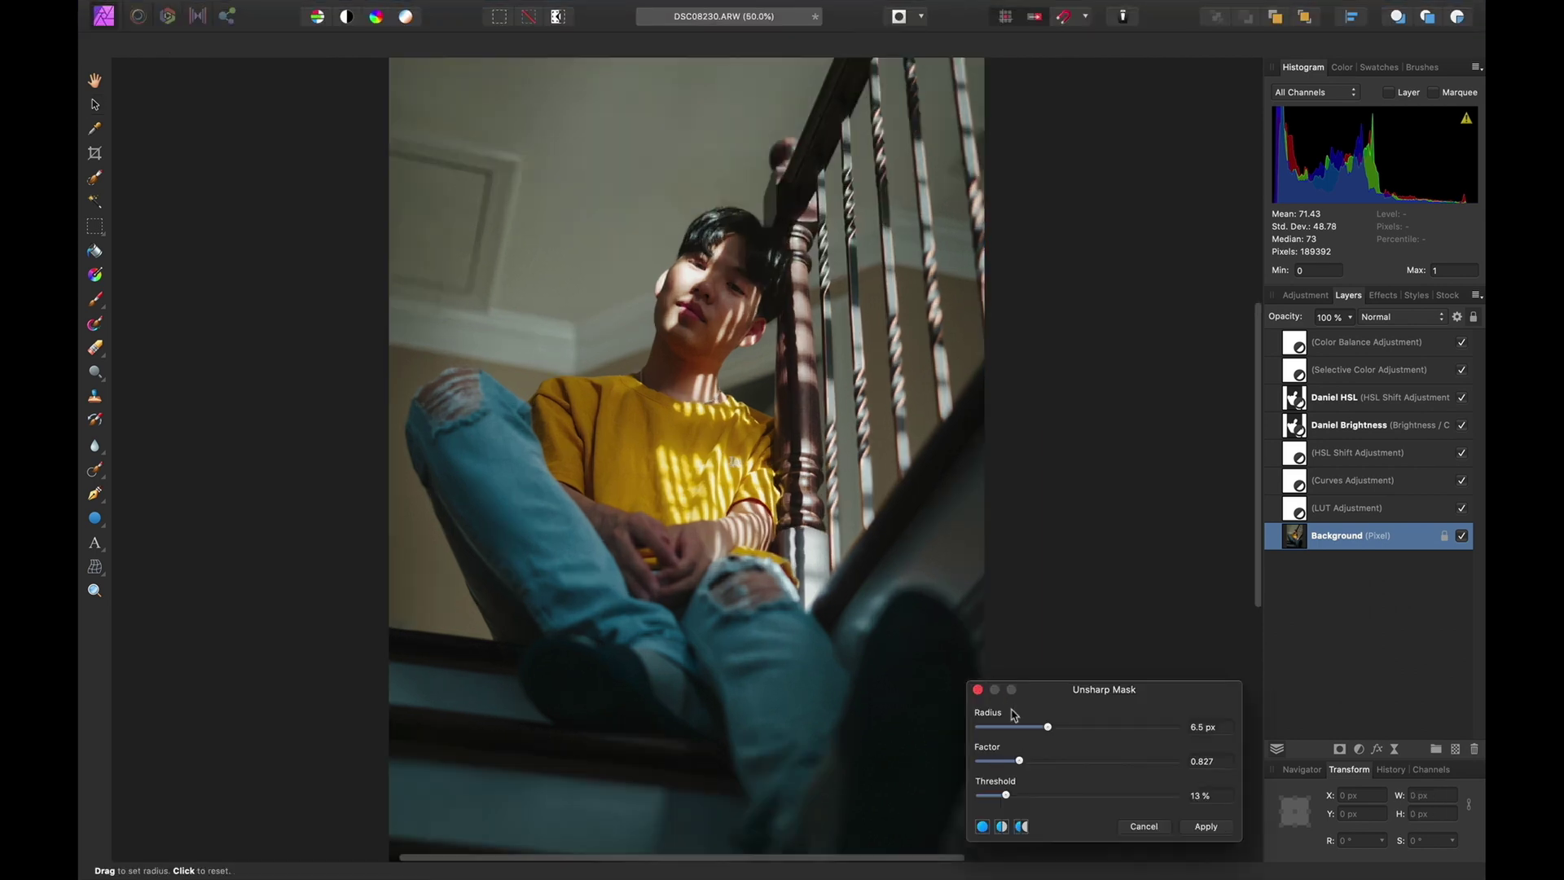
pyautogui.scroll(4, 1002, 570)
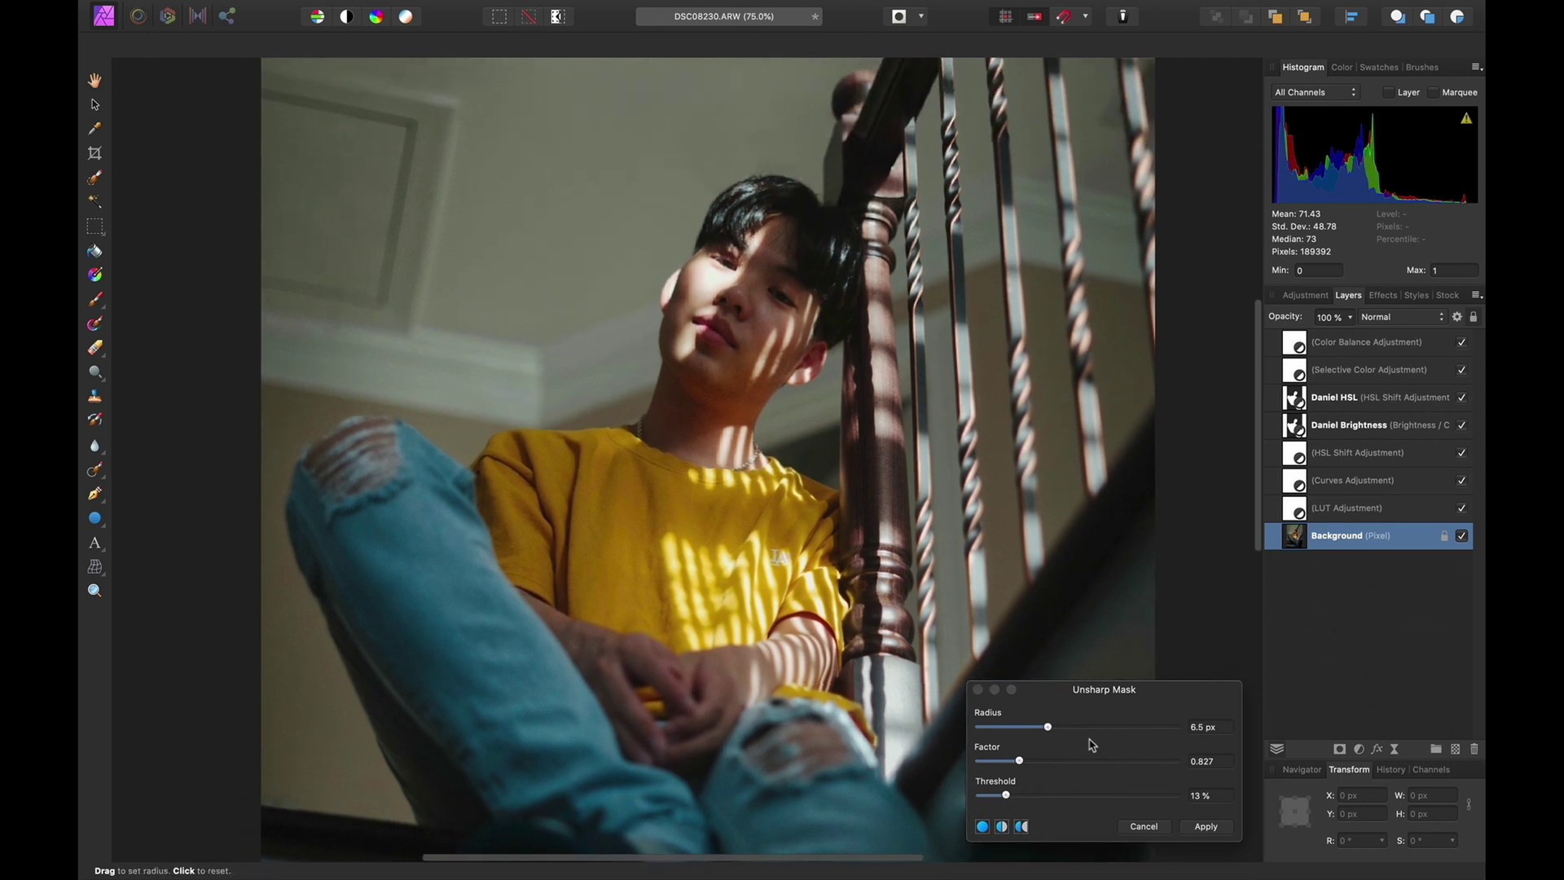
pyautogui.moveTo(1049, 727)
pyautogui.mouseDown()
pyautogui.moveTo(1023, 761)
pyautogui.moveTo(1039, 729)
pyautogui.mouseUp()
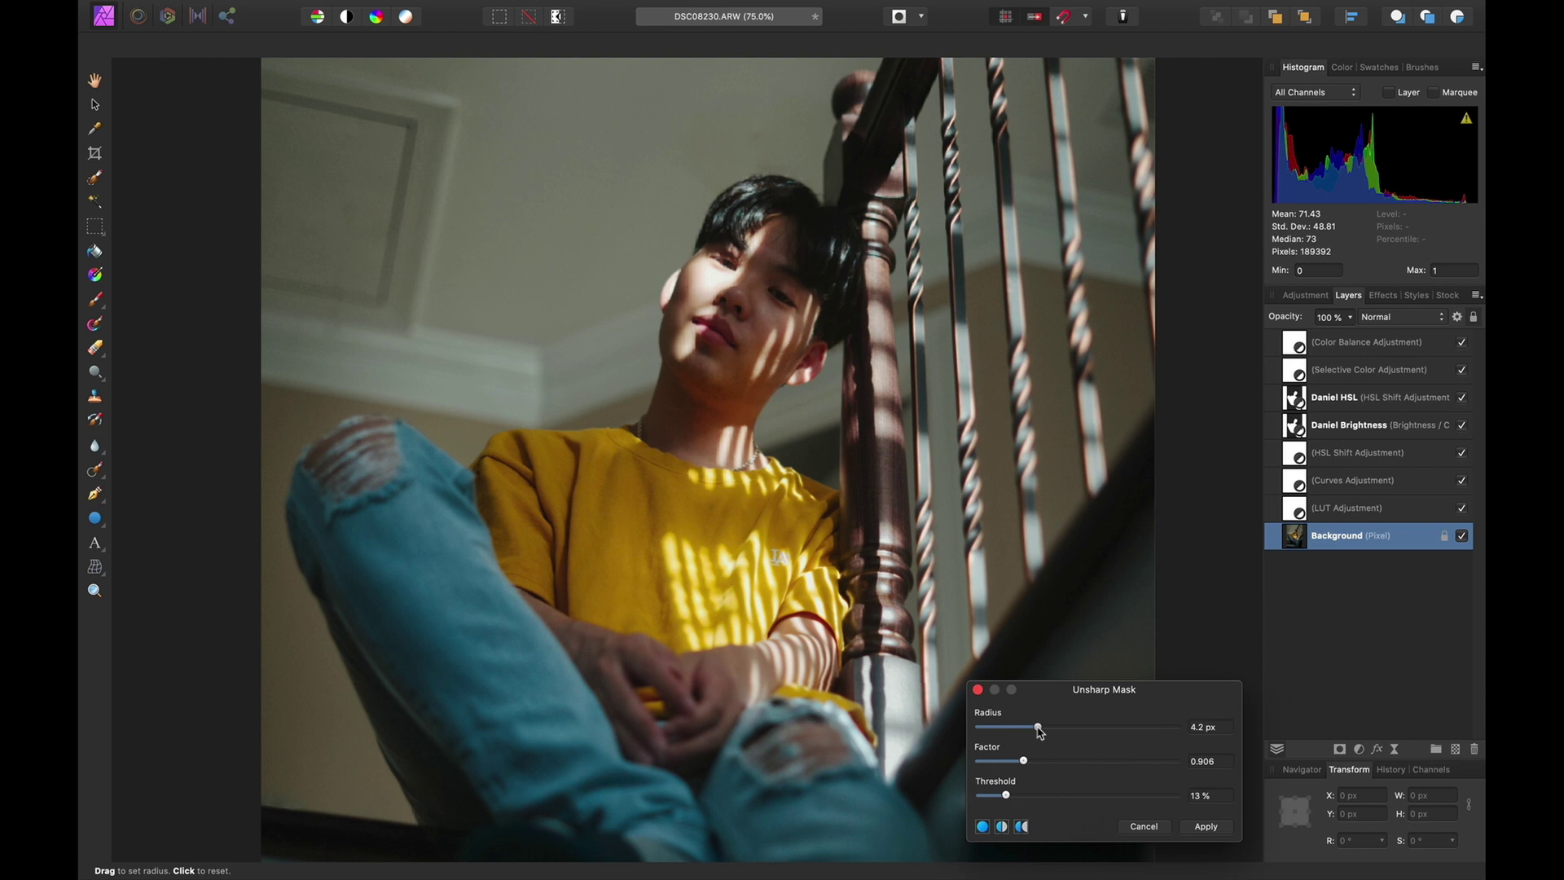
pyautogui.click(1206, 826)
# Crop the photo's lower and upper edges to about 2848 × 3902 px
pyautogui.press('super+0')
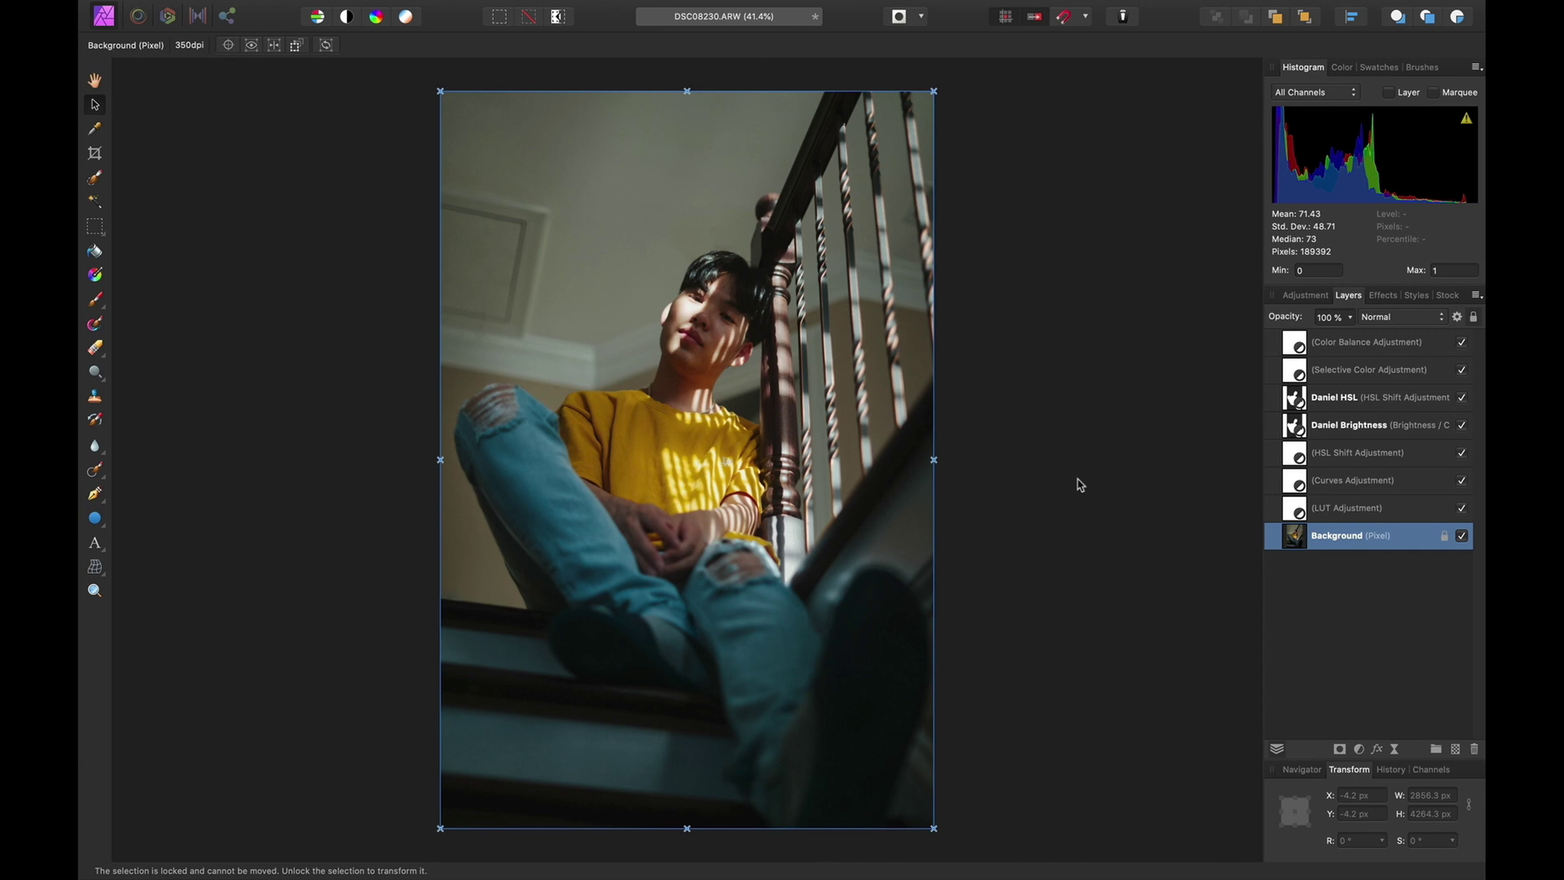
pyautogui.click(95, 153)
pyautogui.moveTo(686, 827); pyautogui.dragTo(691, 781)
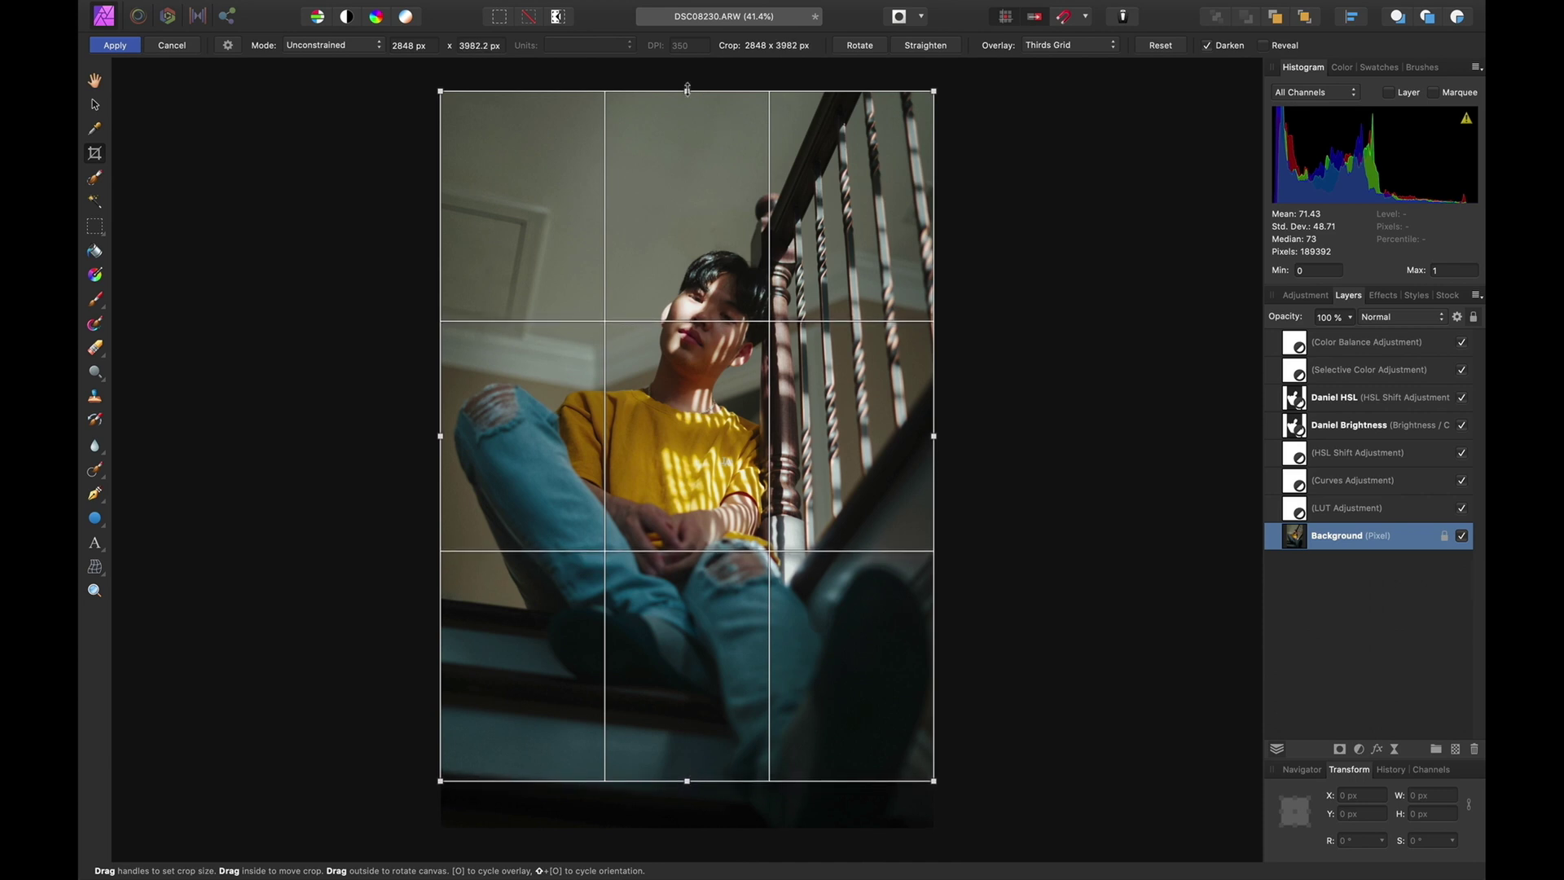
pyautogui.moveTo(687, 89); pyautogui.dragTo(698, 103)
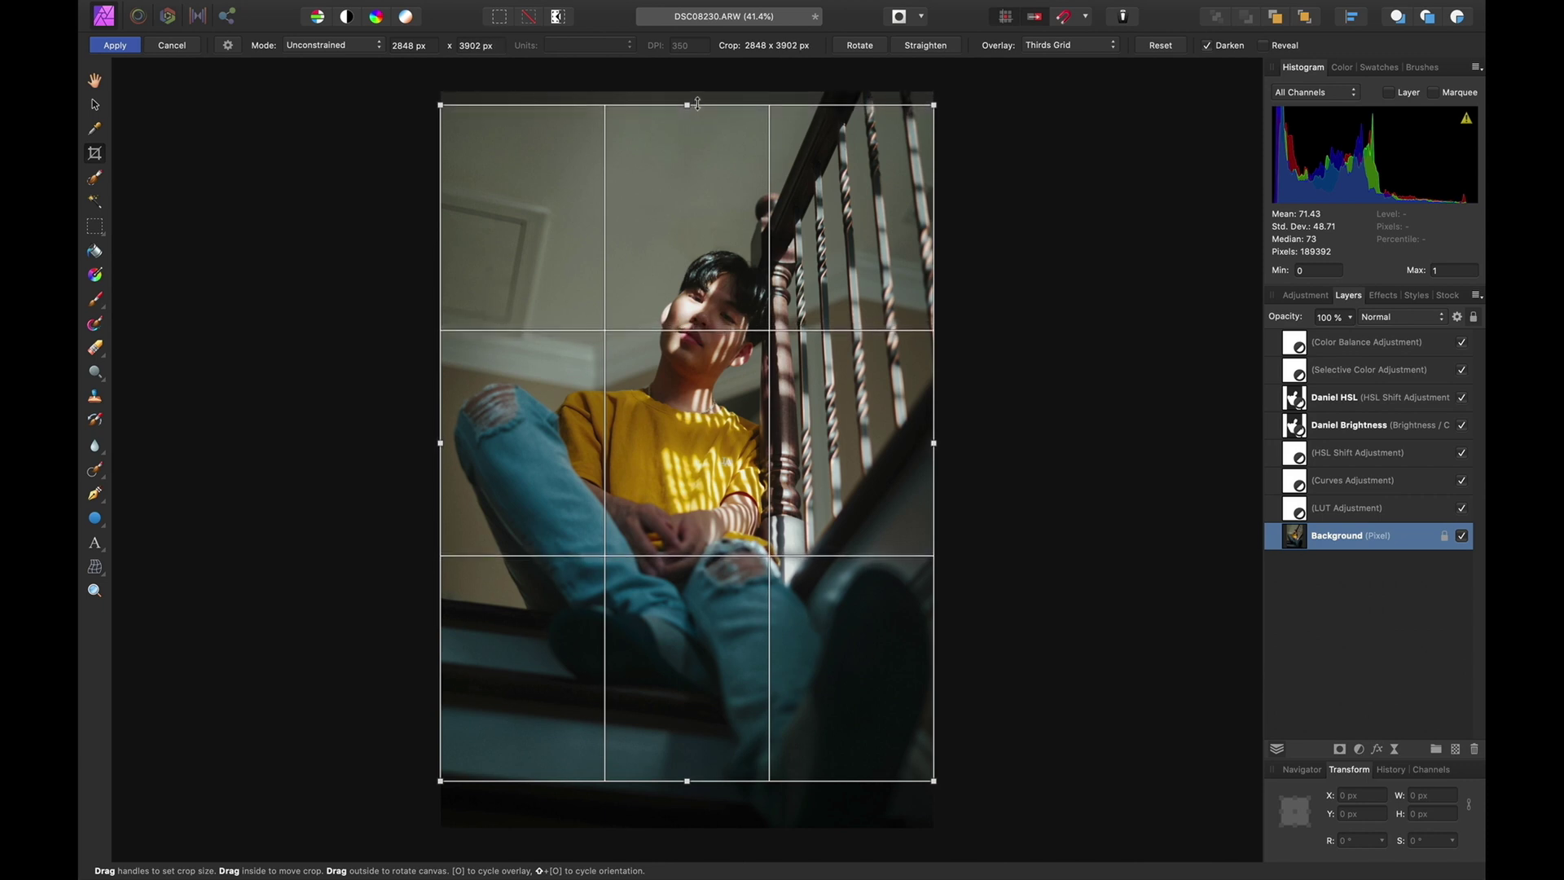
pyautogui.click(120, 48)
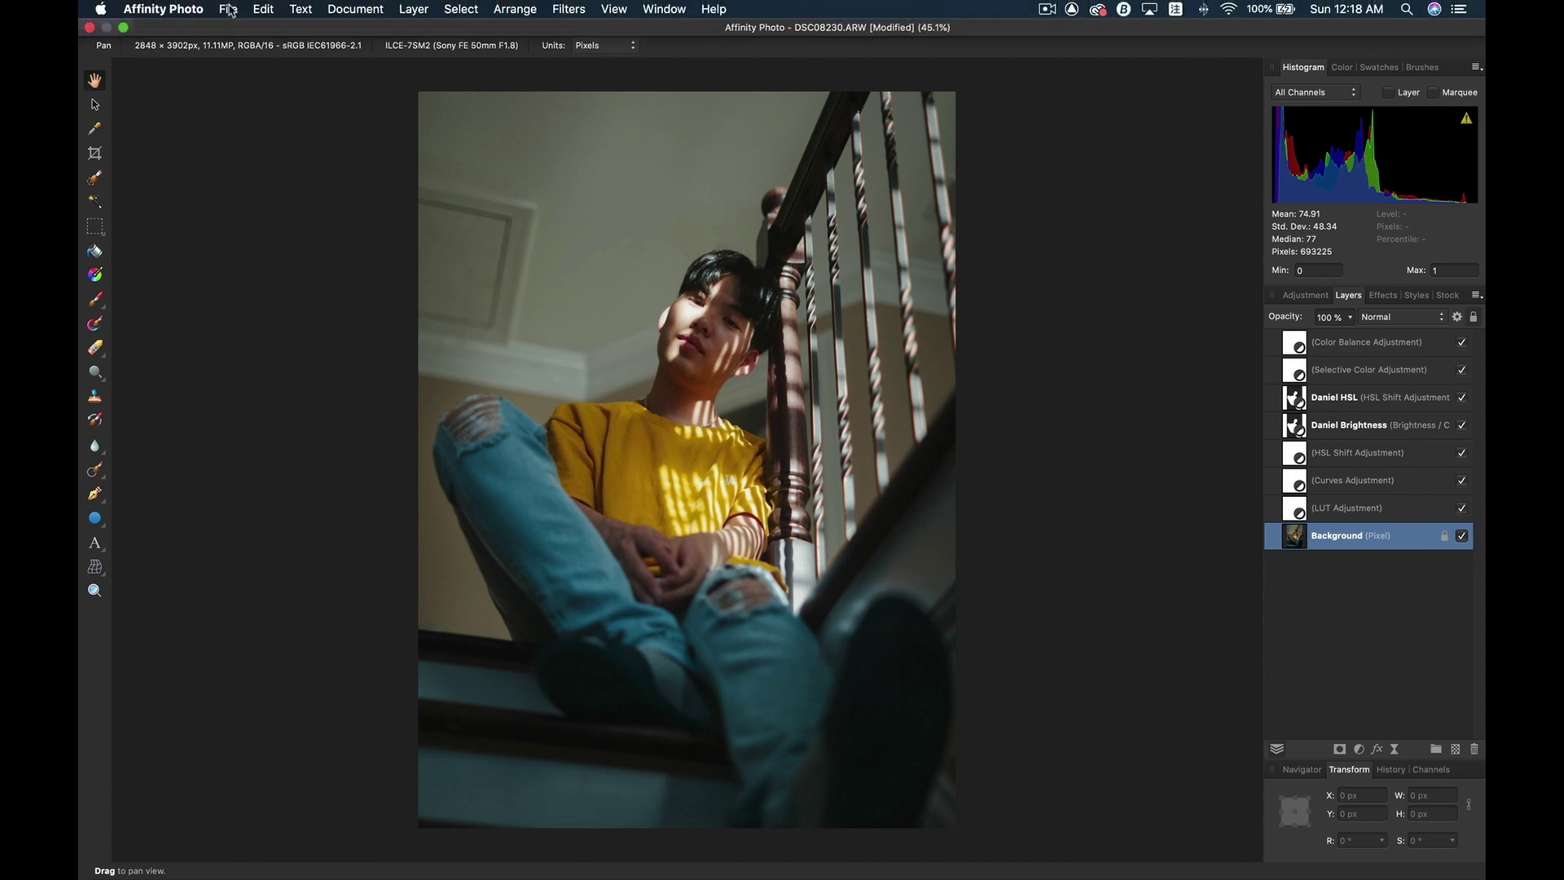
# Export the whole document as a PNG named "Daniel 1" to the Desktop and open the file in Photoshop
pyautogui.click(227, 9)
pyautogui.click(251, 395)
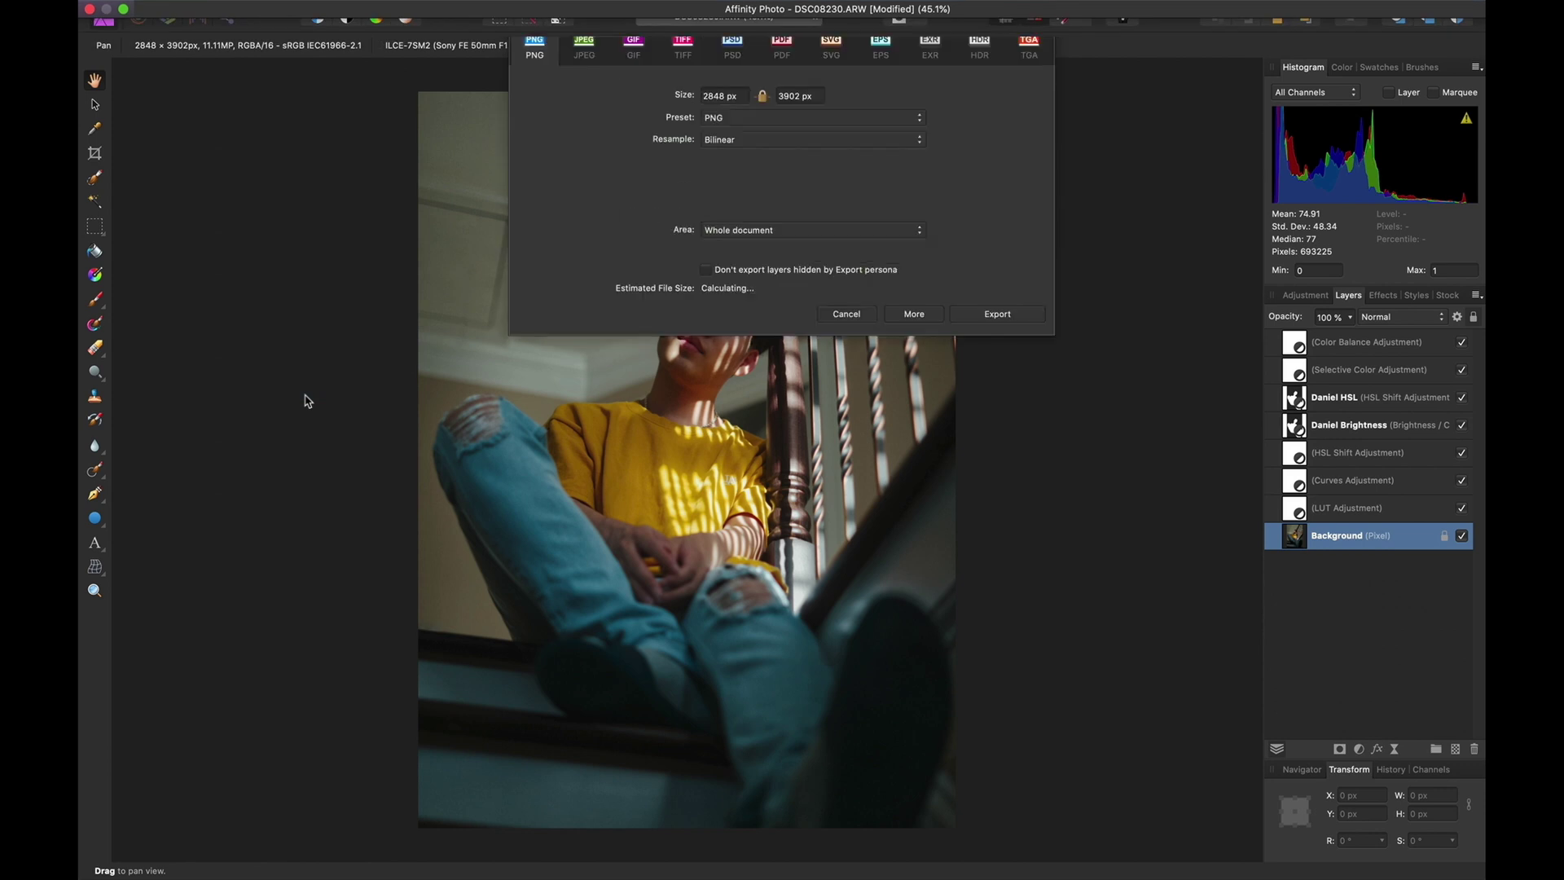
pyautogui.click(1008, 302)
pyautogui.write('Daniel 1')
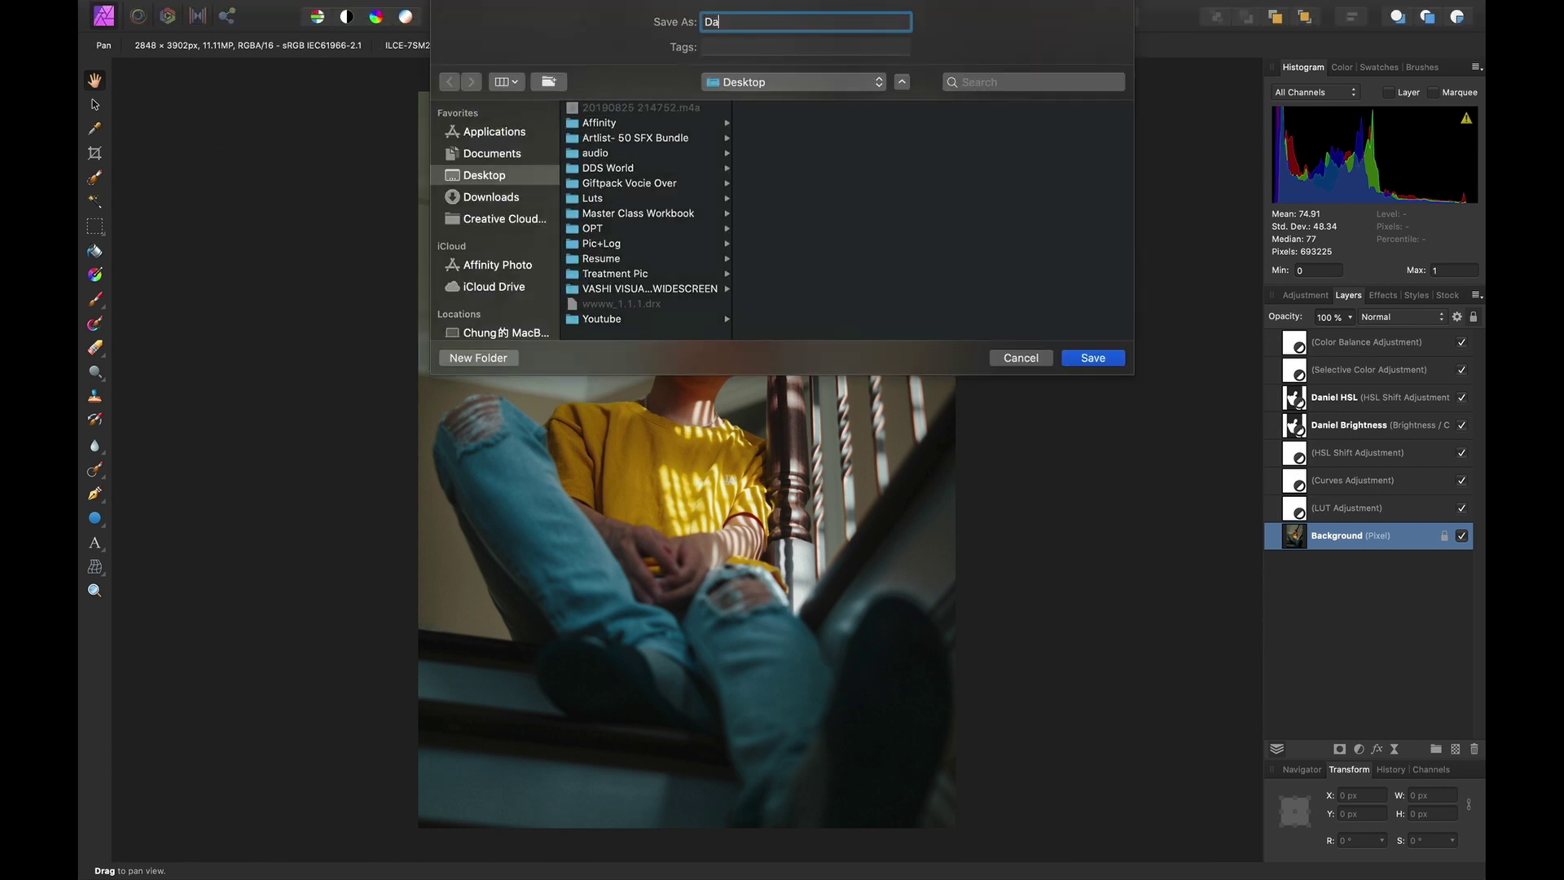
pyautogui.click(1102, 358)
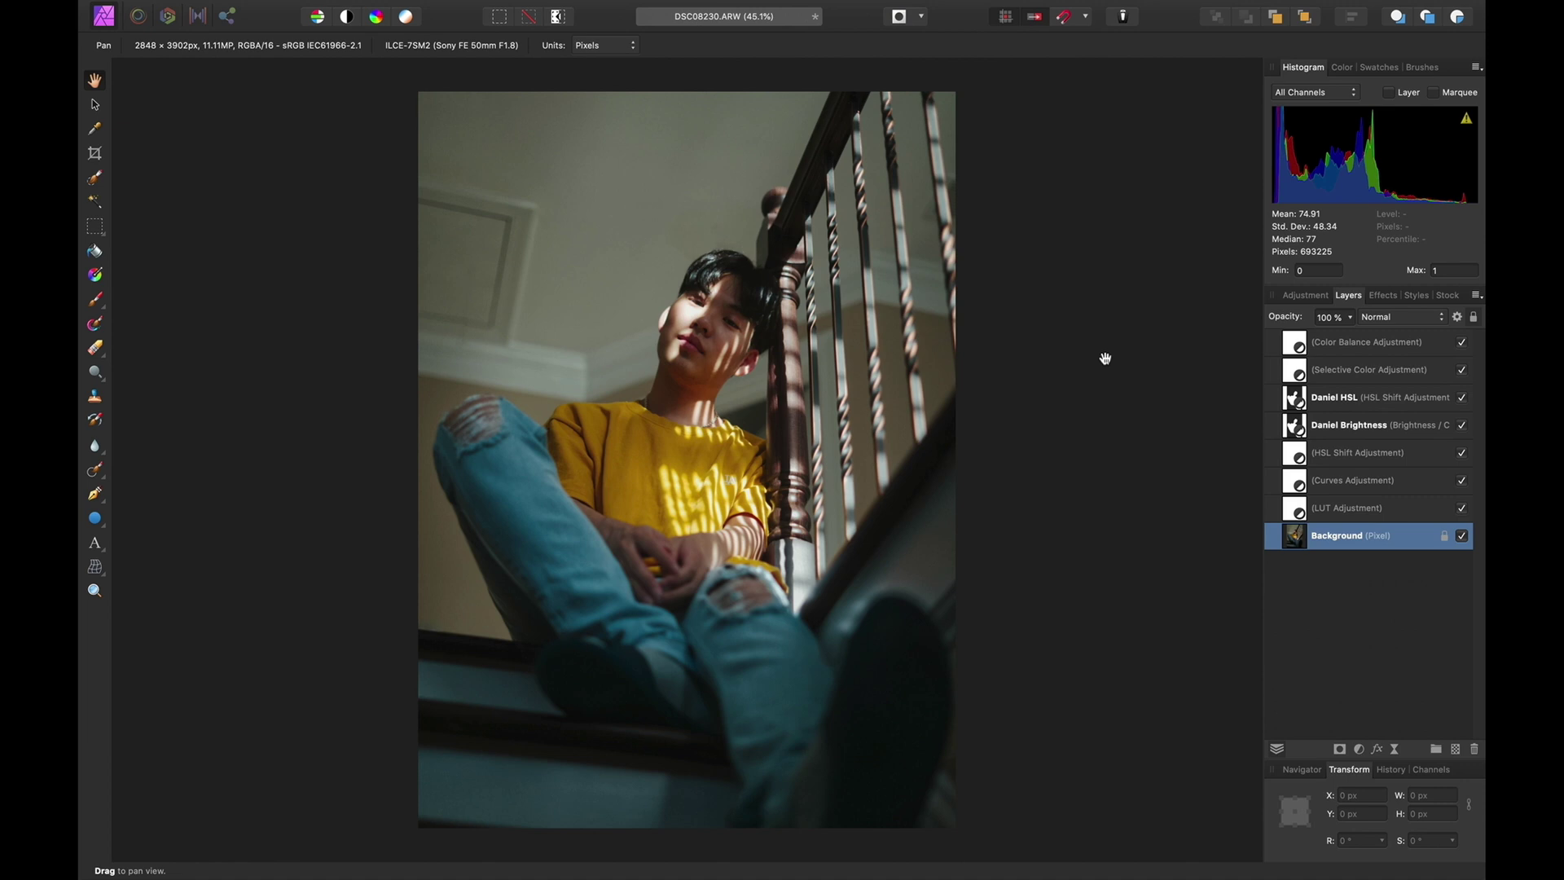
pyautogui.press('super+h')
pyautogui.moveTo(1448, 438); pyautogui.dragTo(879, 873)
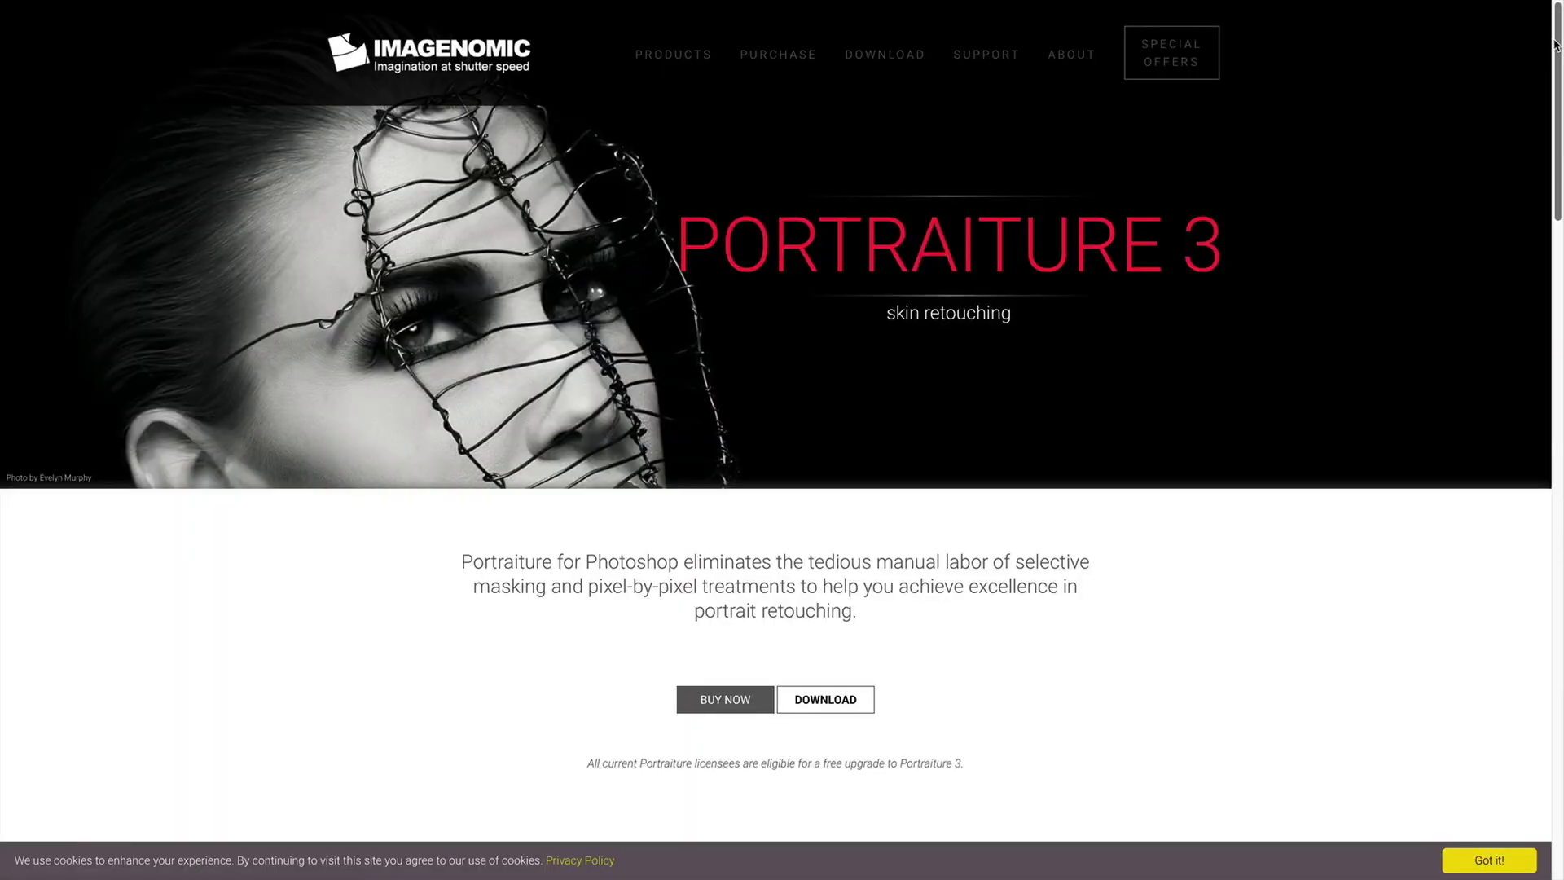
# Review the Imagenomic Portraiture 3 product page, including its before/after skin smoothing comparison and its system requirements
pyautogui.scroll(-3, 1393, 303)
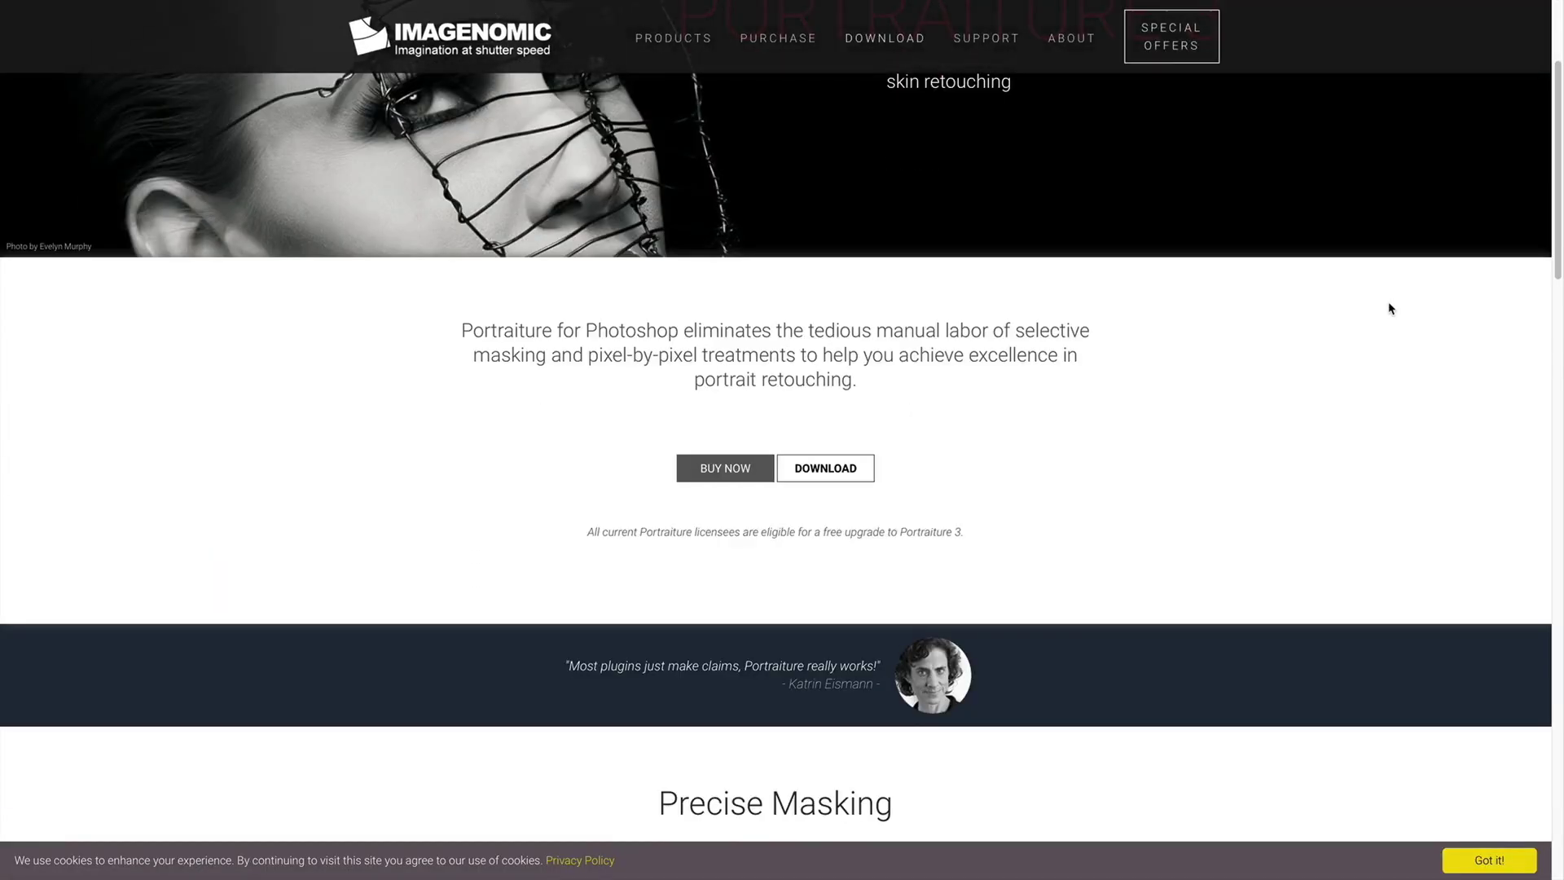
pyautogui.scroll(-9, 1392, 310)
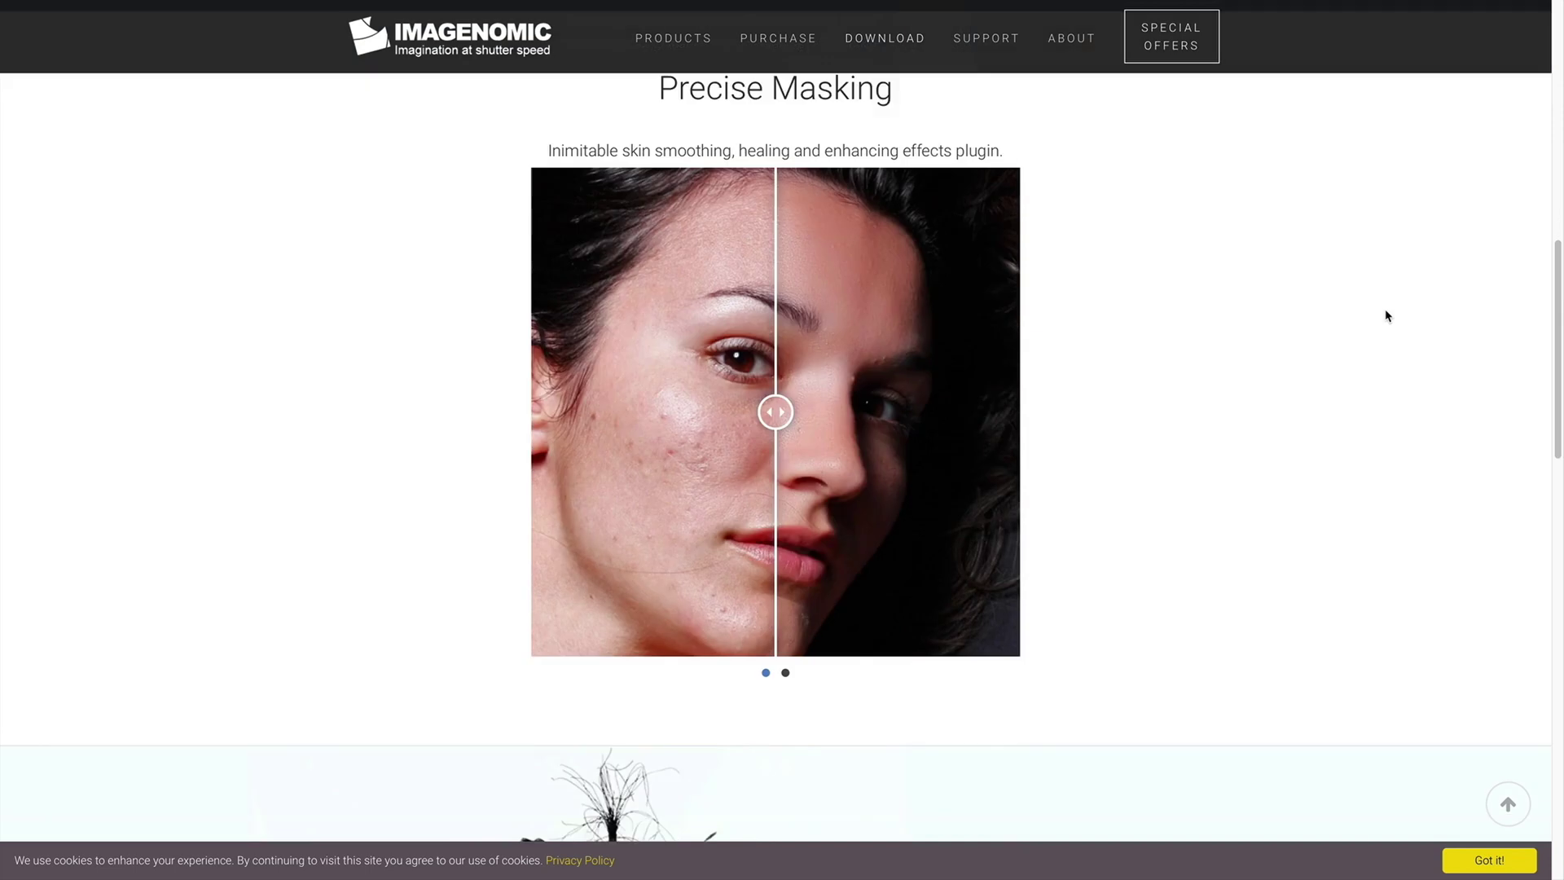
pyautogui.scroll(-1, 1388, 316)
pyautogui.moveTo(776, 348)
pyautogui.mouseDown()
pyautogui.moveTo(536, 347)
pyautogui.moveTo(960, 348)
pyautogui.moveTo(573, 349)
pyautogui.moveTo(770, 350)
pyautogui.mouseUp()
pyautogui.scroll(-9, 929, 524)
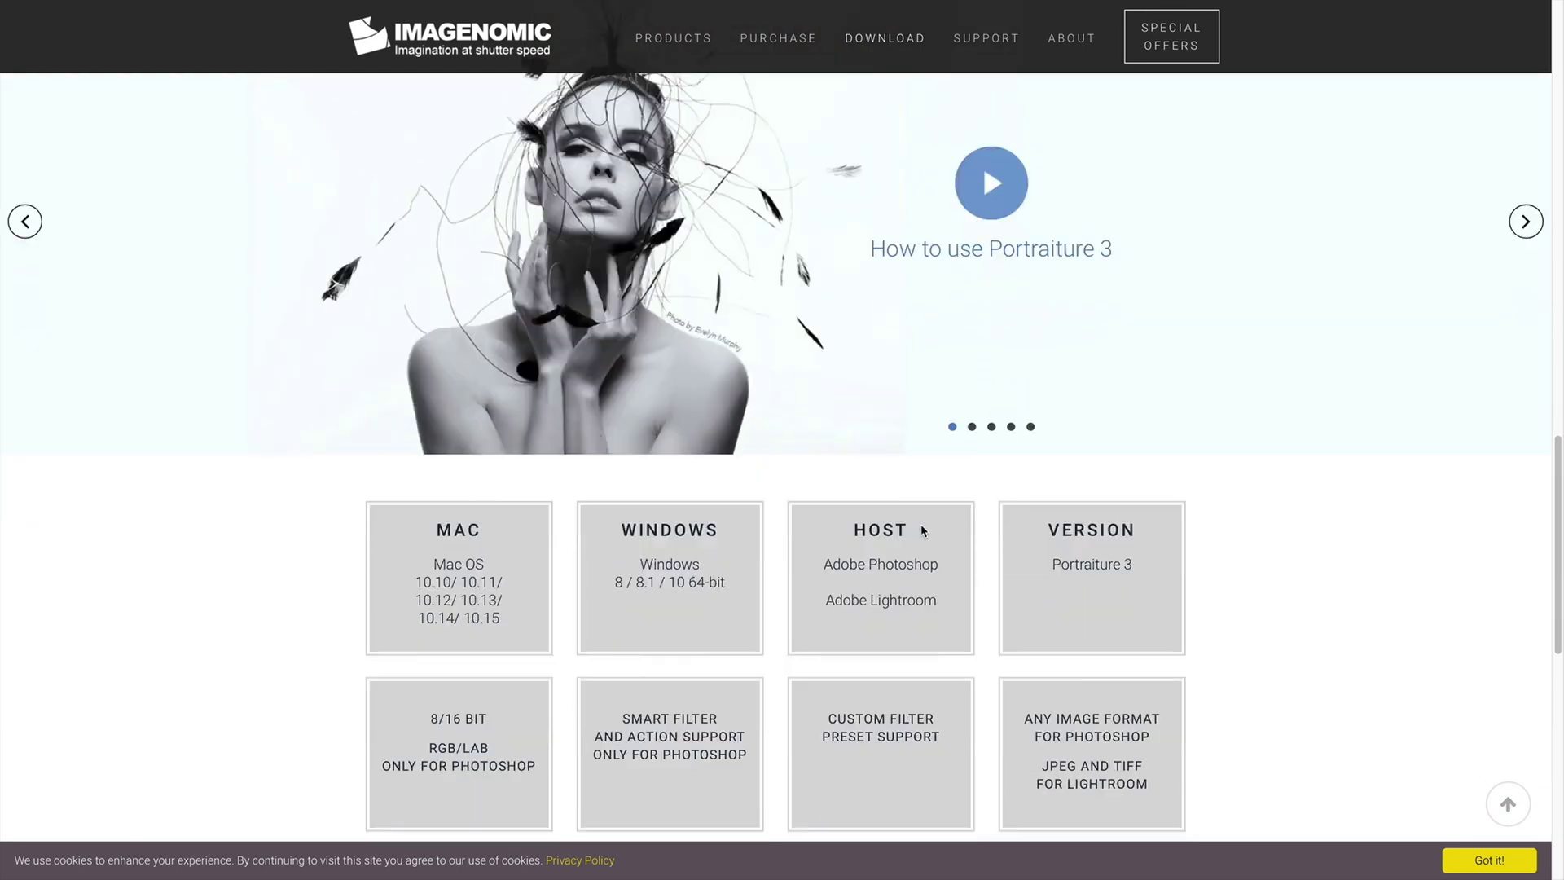
pyautogui.scroll(-11, 921, 530)
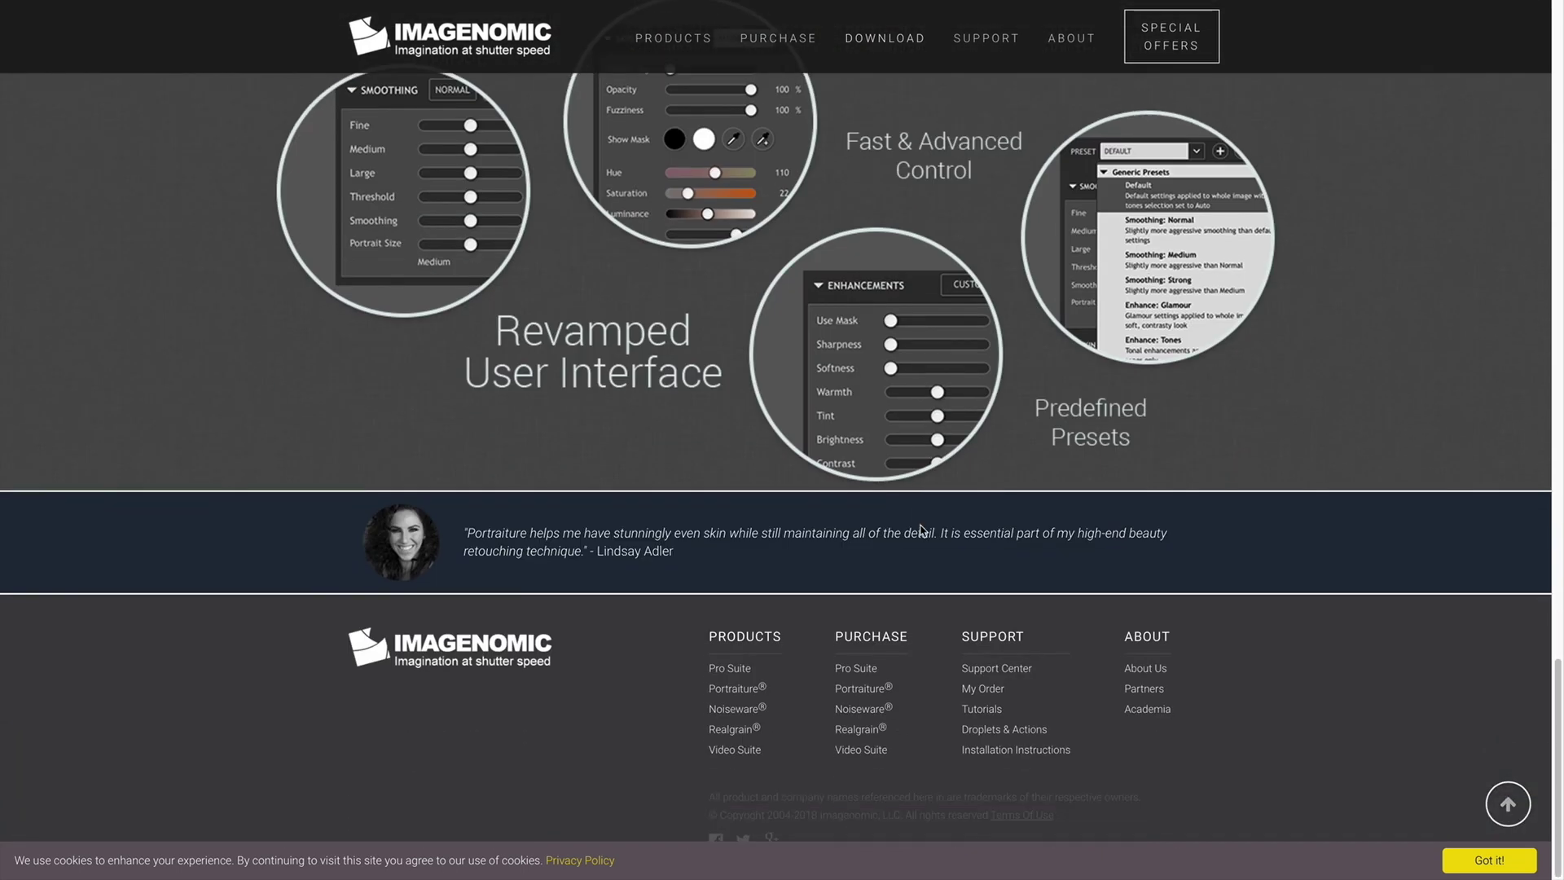
pyautogui.scroll(20, 921, 531)
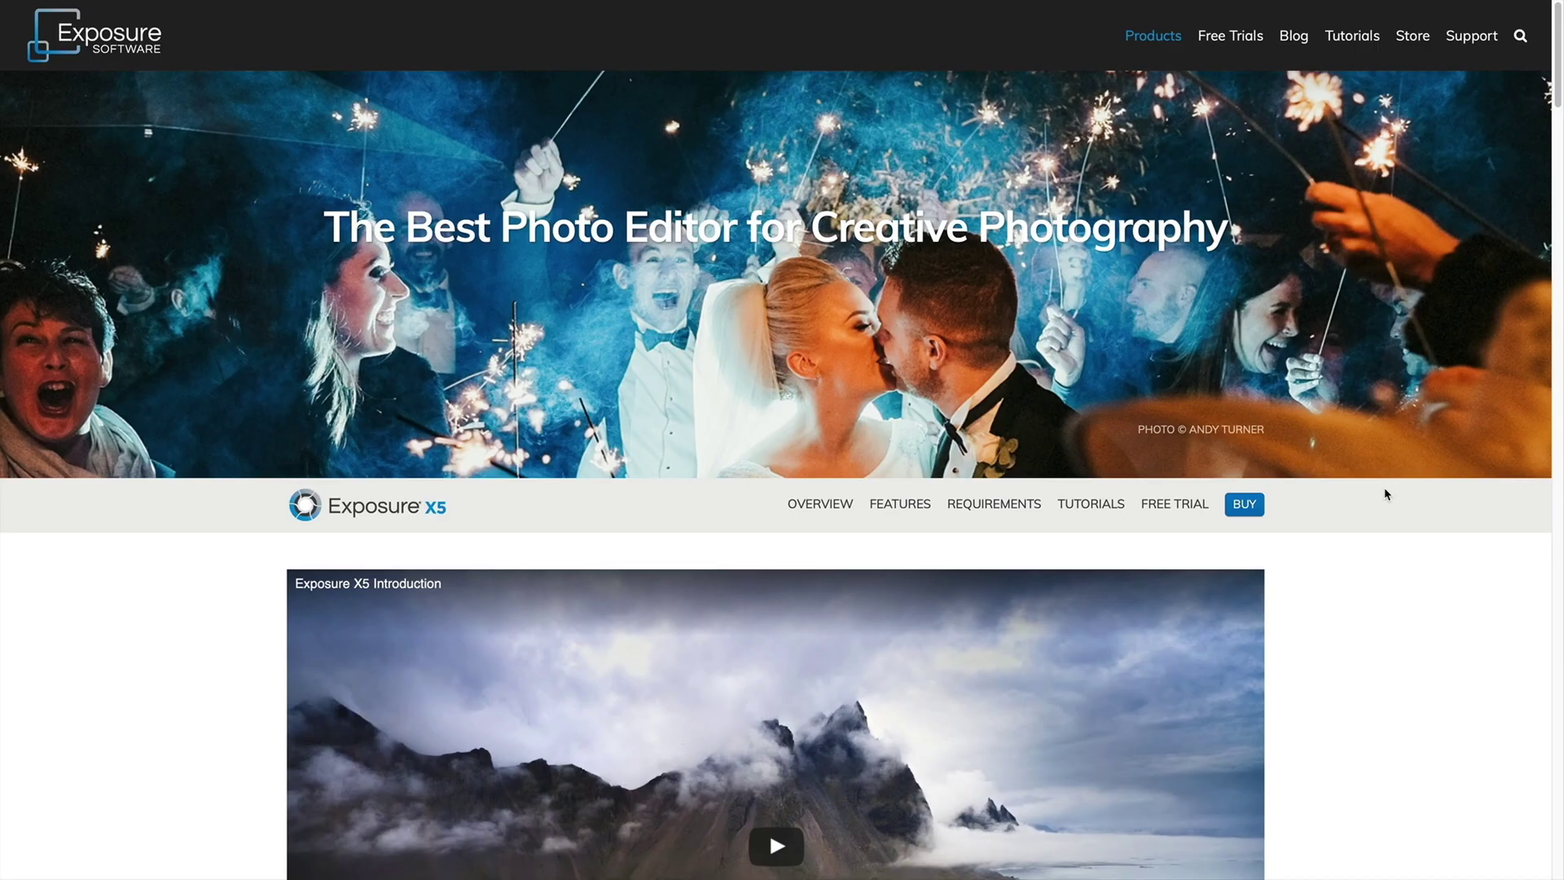
# Look through the Exposure X5 product page, including its before/after film look comparison, creative tools and features
pyautogui.scroll(-8, 1381, 493)
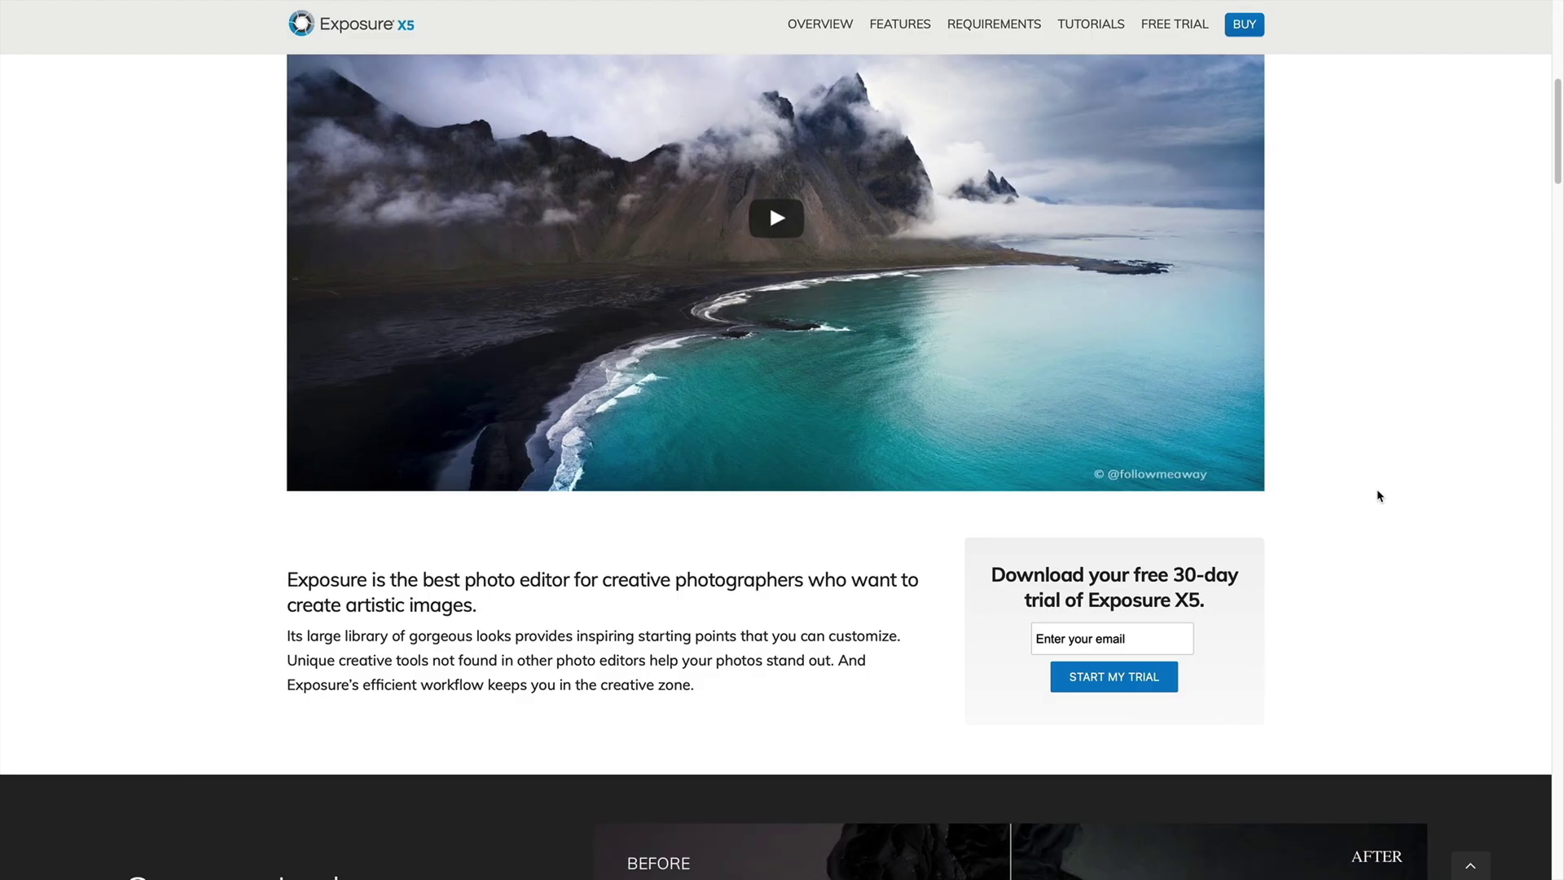
pyautogui.scroll(-9, 1380, 495)
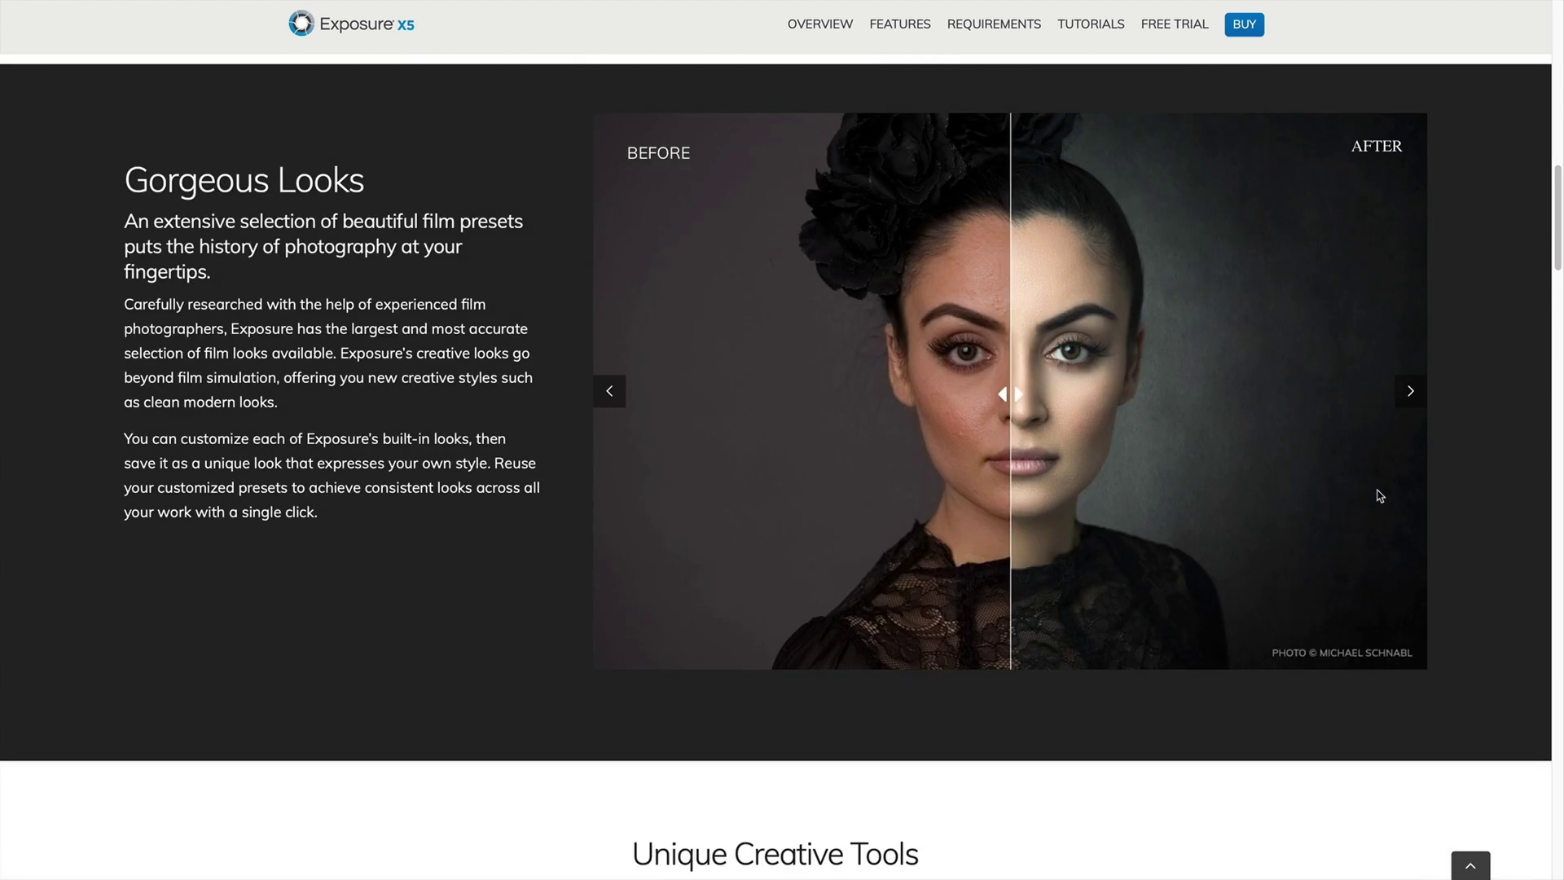
pyautogui.moveTo(1000, 399)
pyautogui.mouseDown()
pyautogui.moveTo(715, 403)
pyautogui.moveTo(1049, 404)
pyautogui.moveTo(1022, 408)
pyautogui.mouseUp()
pyautogui.scroll(-8, 1082, 411)
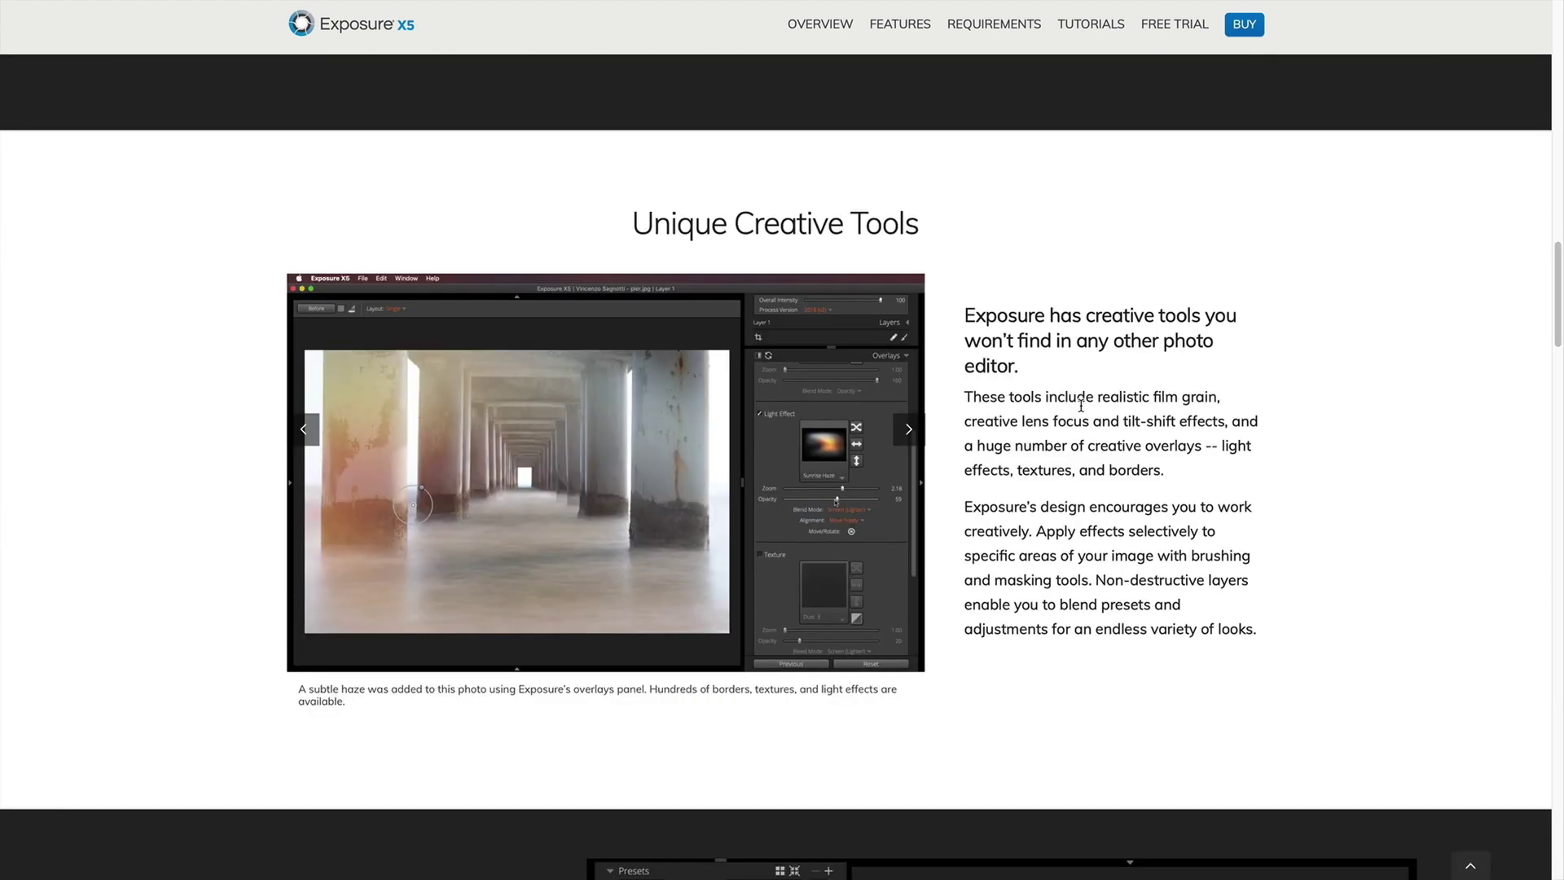
pyautogui.scroll(-20, 1082, 412)
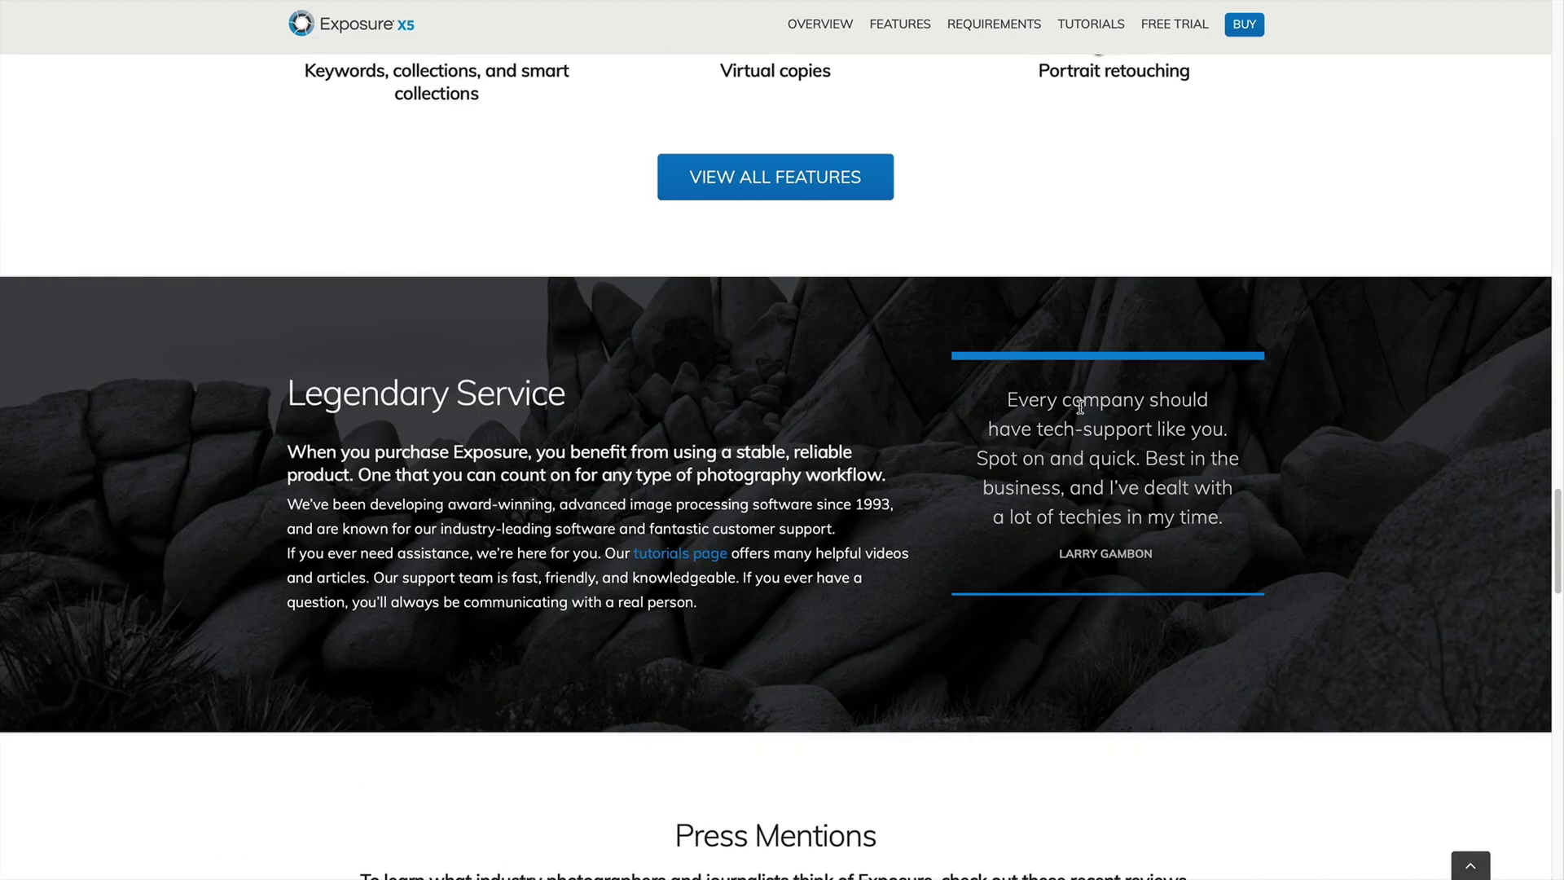
pyautogui.scroll(-4, 1081, 408)
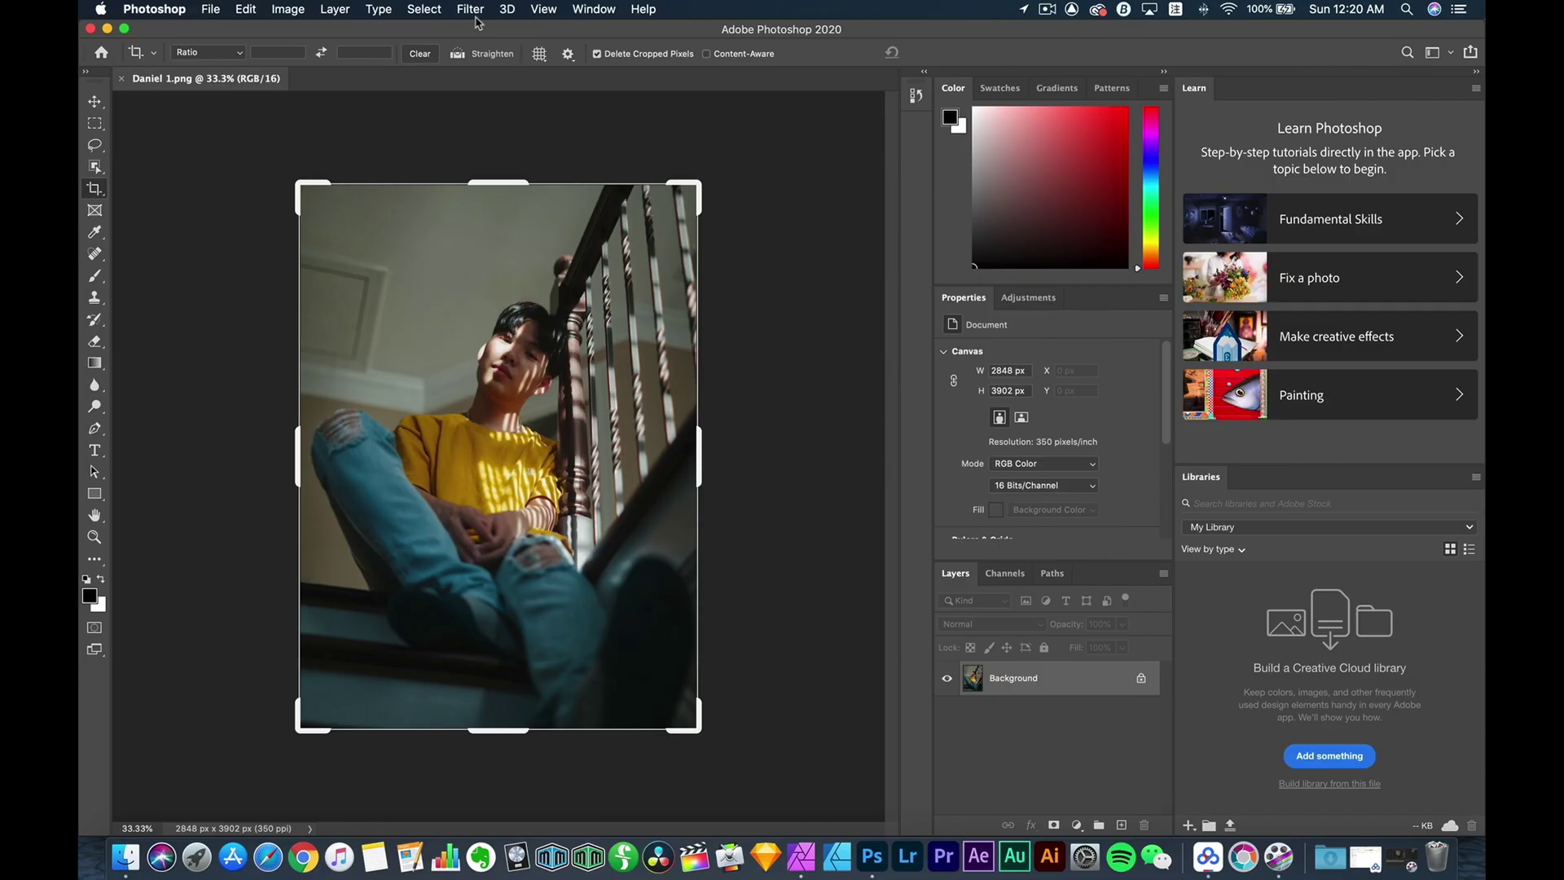
# Open the Imagenomic Portraiture 3 filter on the Background layer and examine its list of presets
pyautogui.click(473, 10)
pyautogui.moveTo(538, 362)
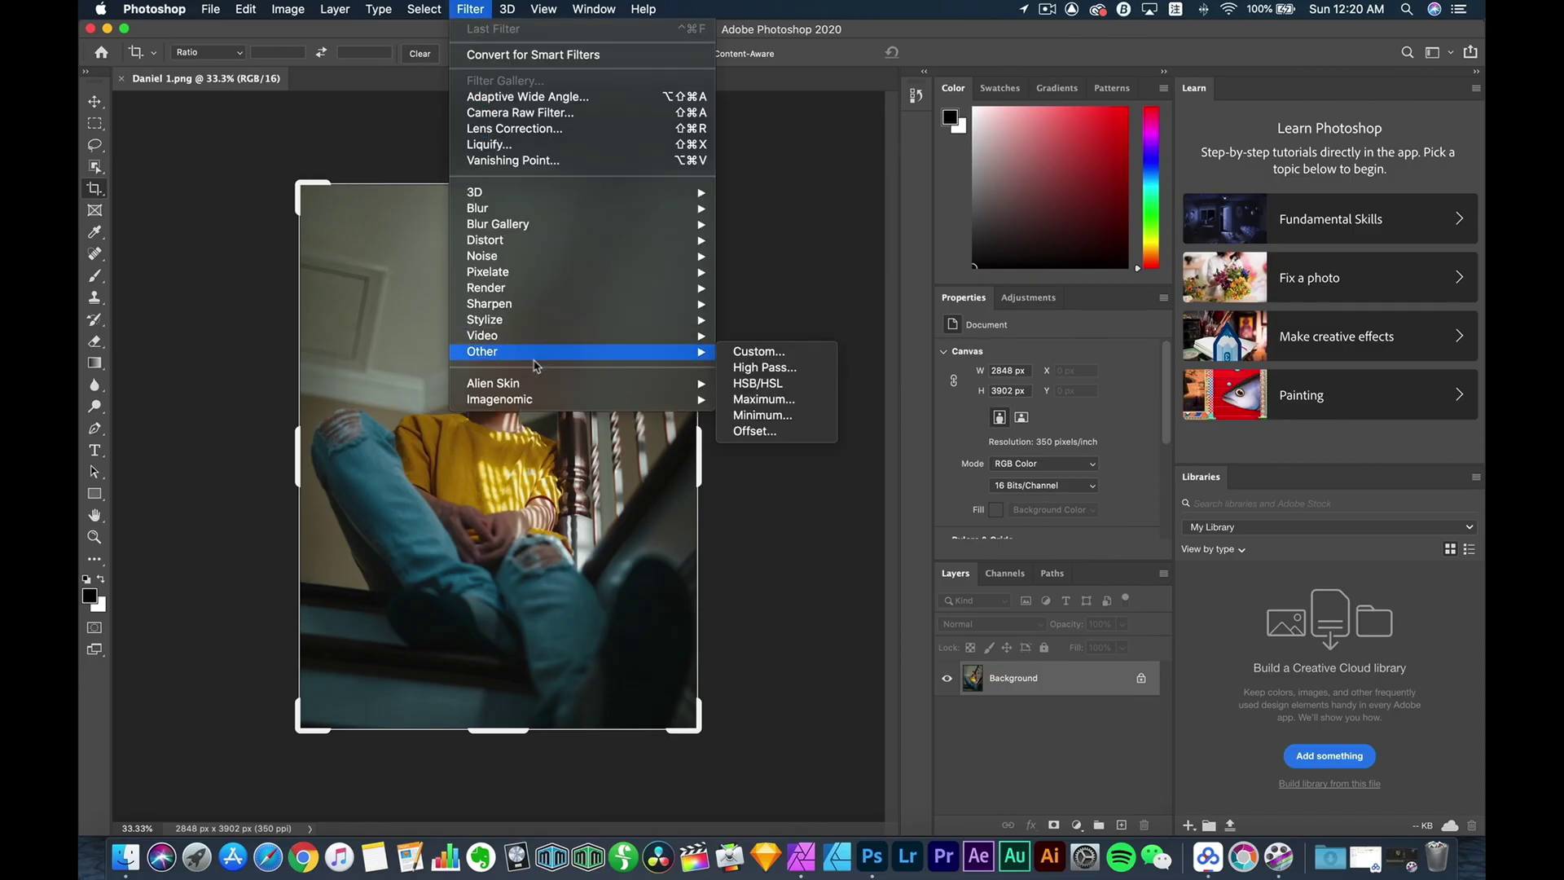
pyautogui.moveTo(537, 399)
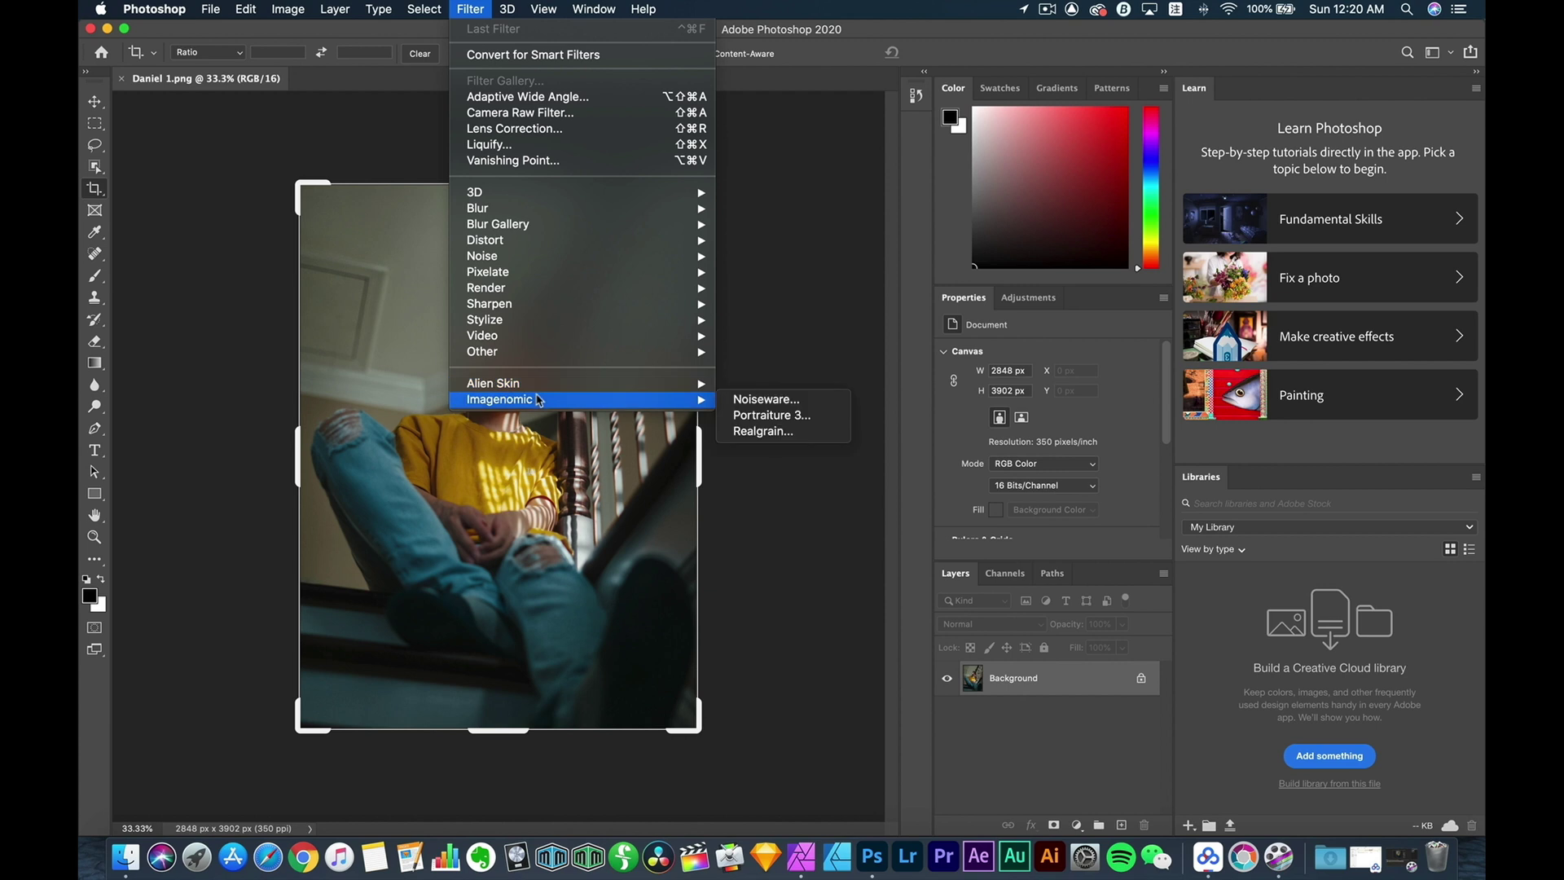
pyautogui.click(729, 418)
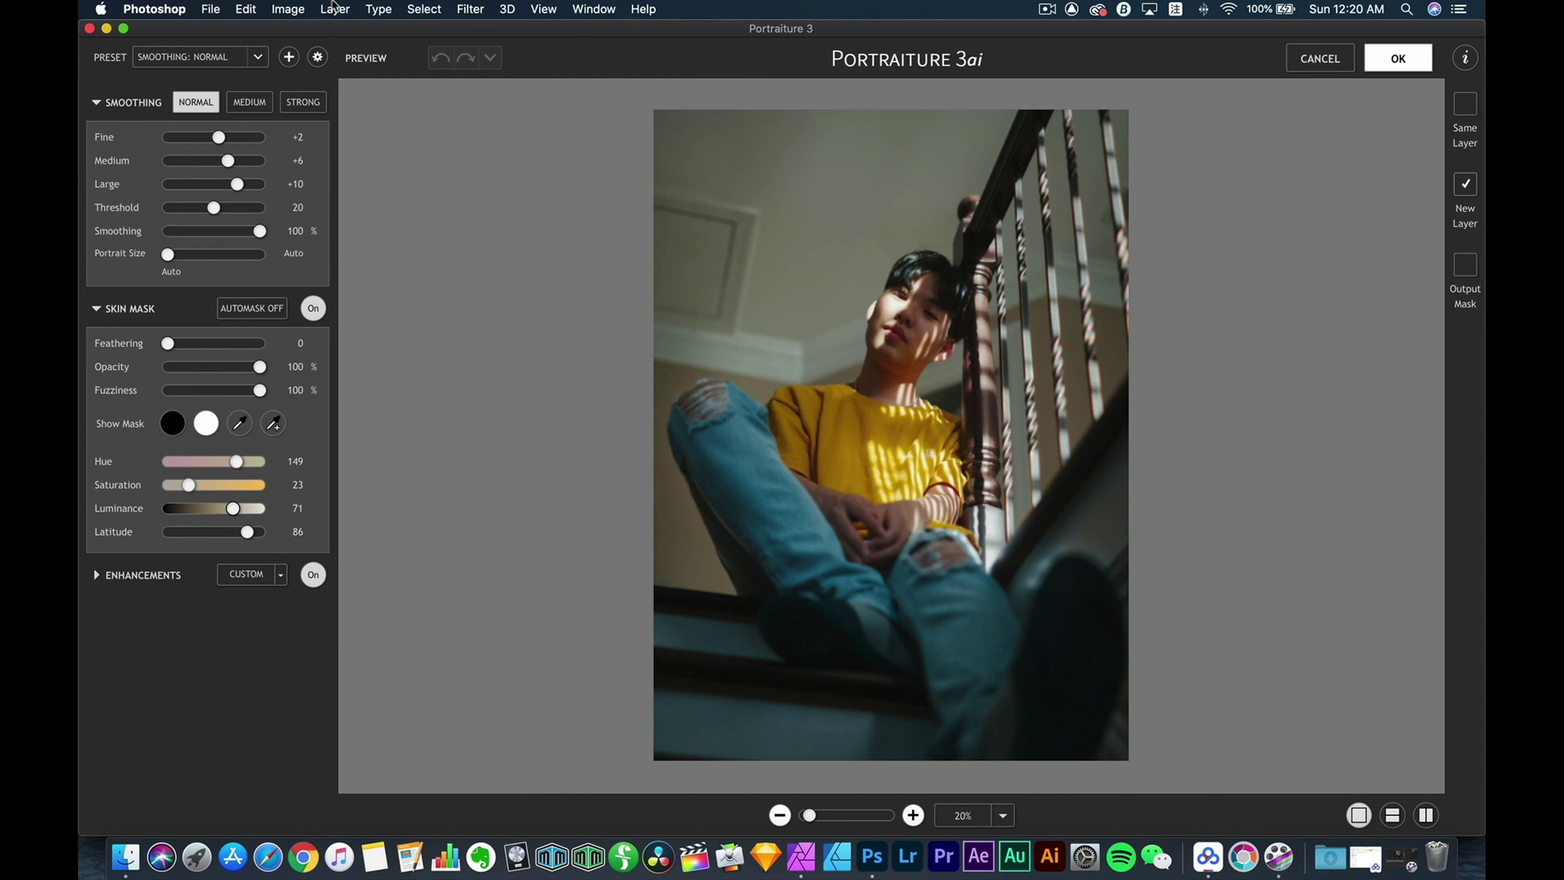
pyautogui.click(235, 55)
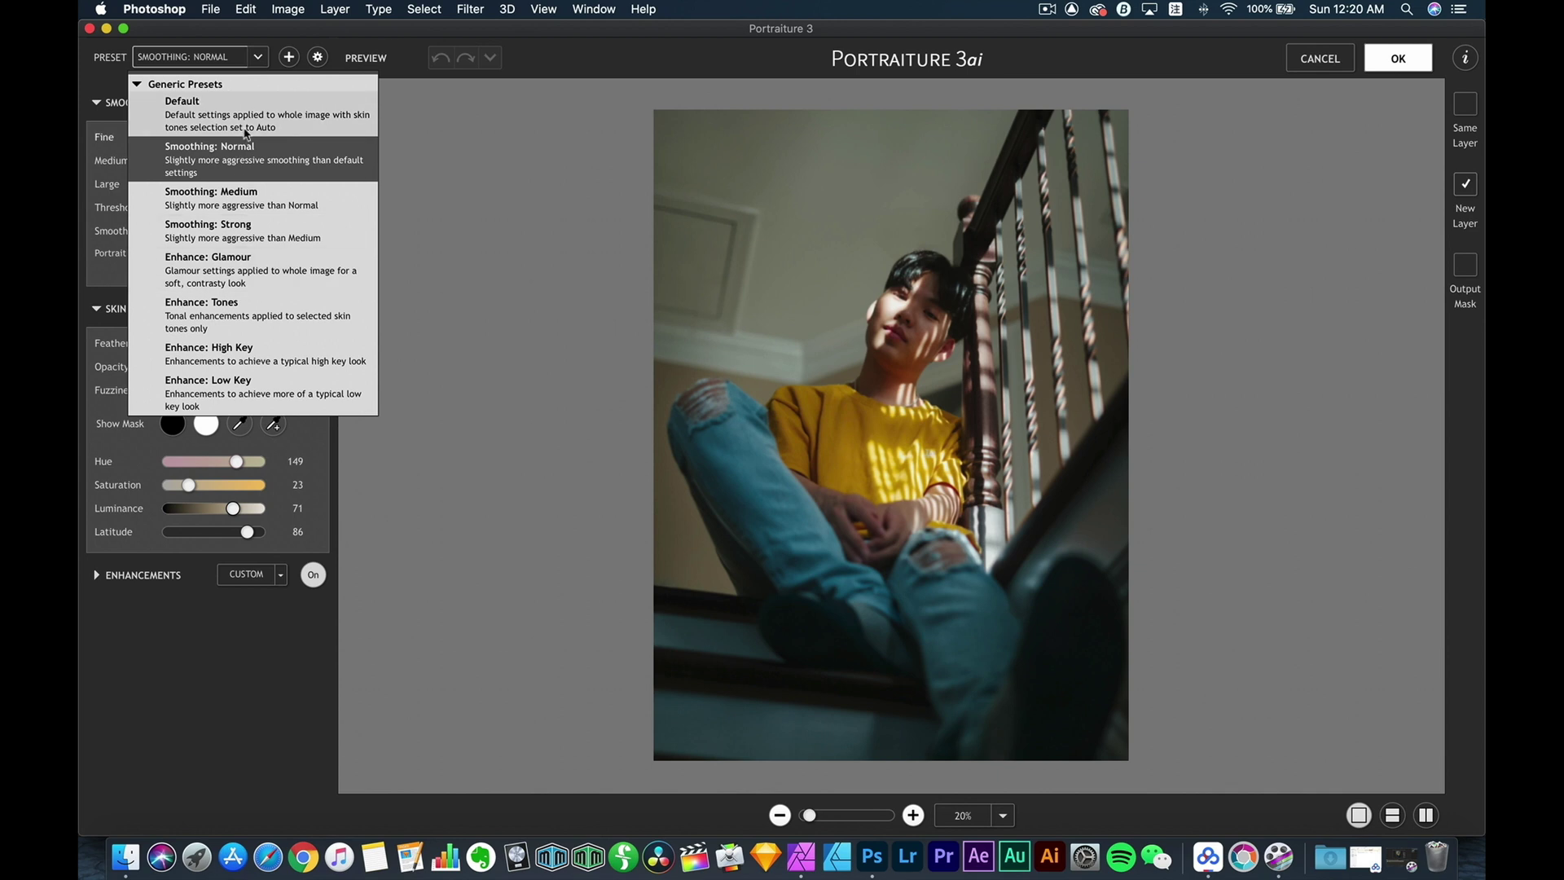
pyautogui.click(268, 48)
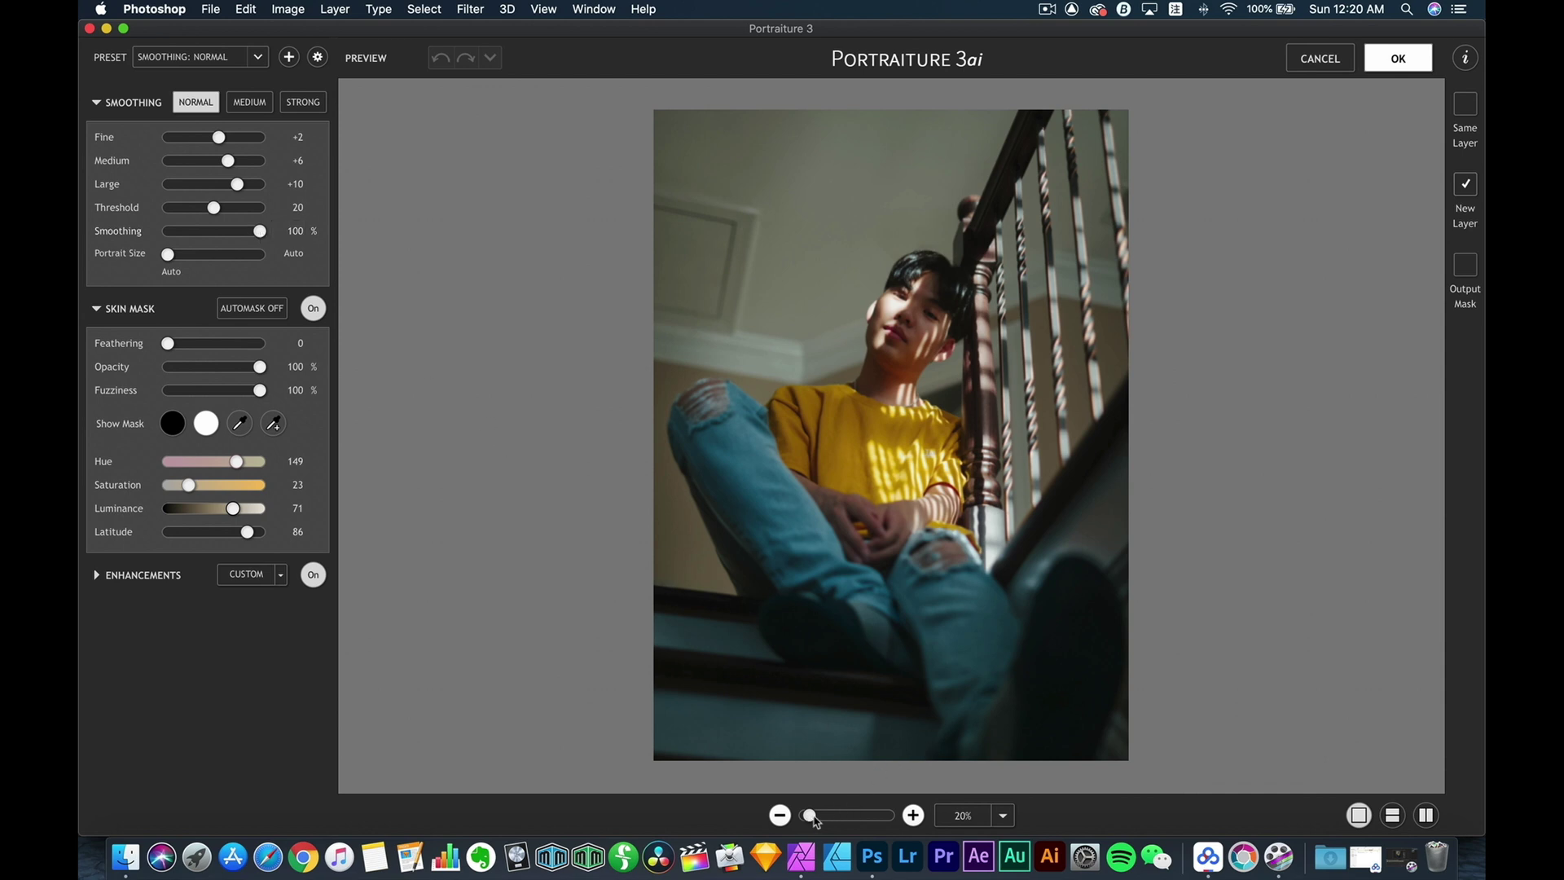
# Compare the face at 0% and 100% smoothing, and apply Portraiture to a new layer using Smoothing: Normal at 100%
pyautogui.moveTo(810, 819); pyautogui.dragTo(848, 816)
pyautogui.scroll(-2, 883, 377)
pyautogui.moveTo(883, 377); pyautogui.dragTo(874, 724)
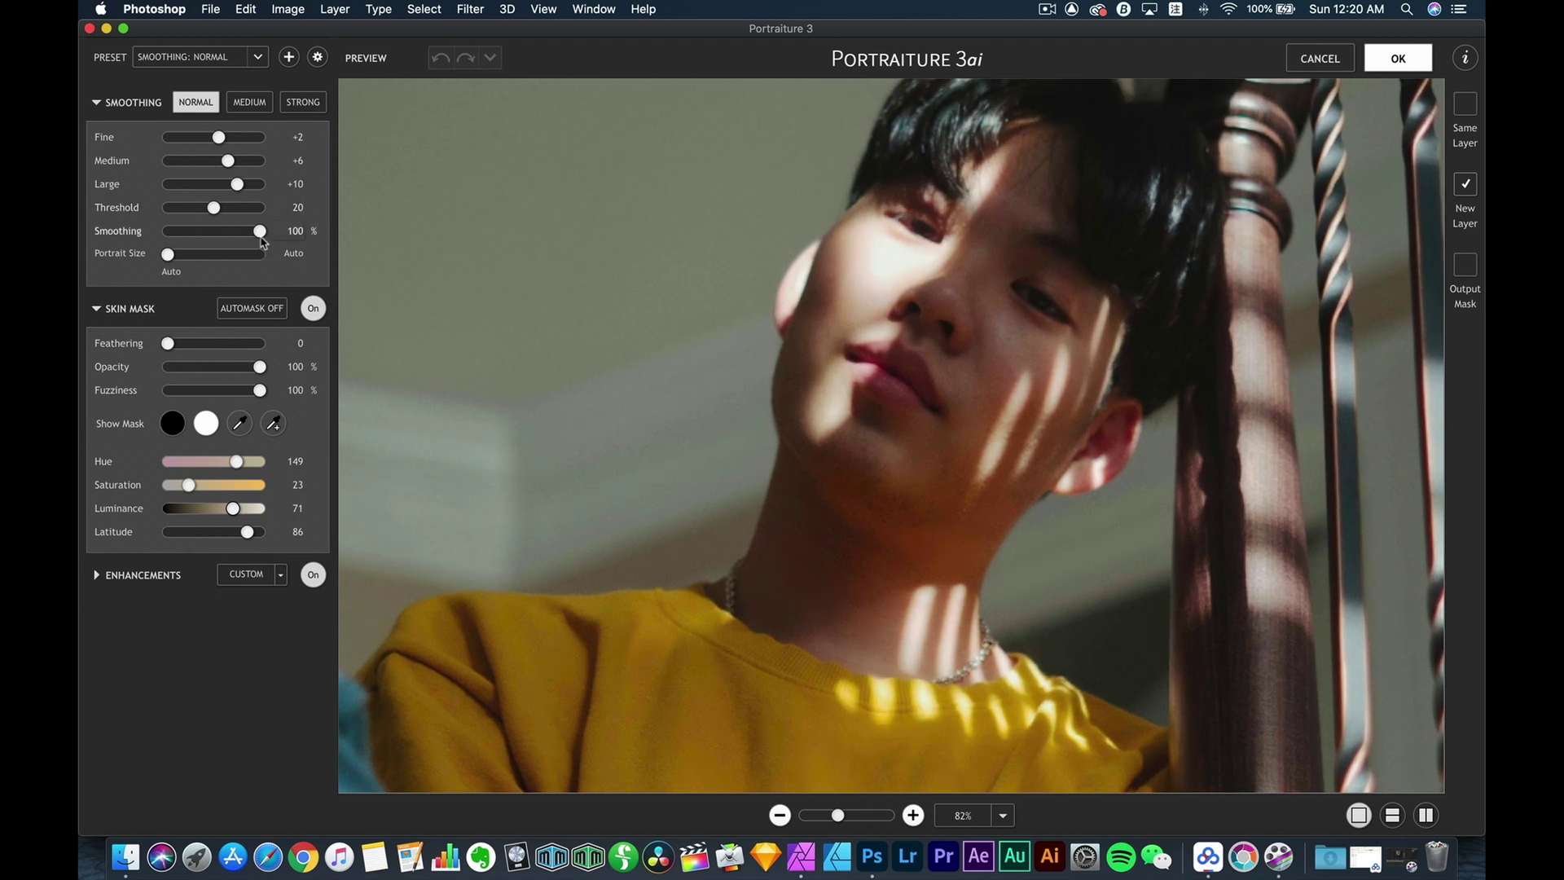
pyautogui.click(289, 231)
pyautogui.write('0')
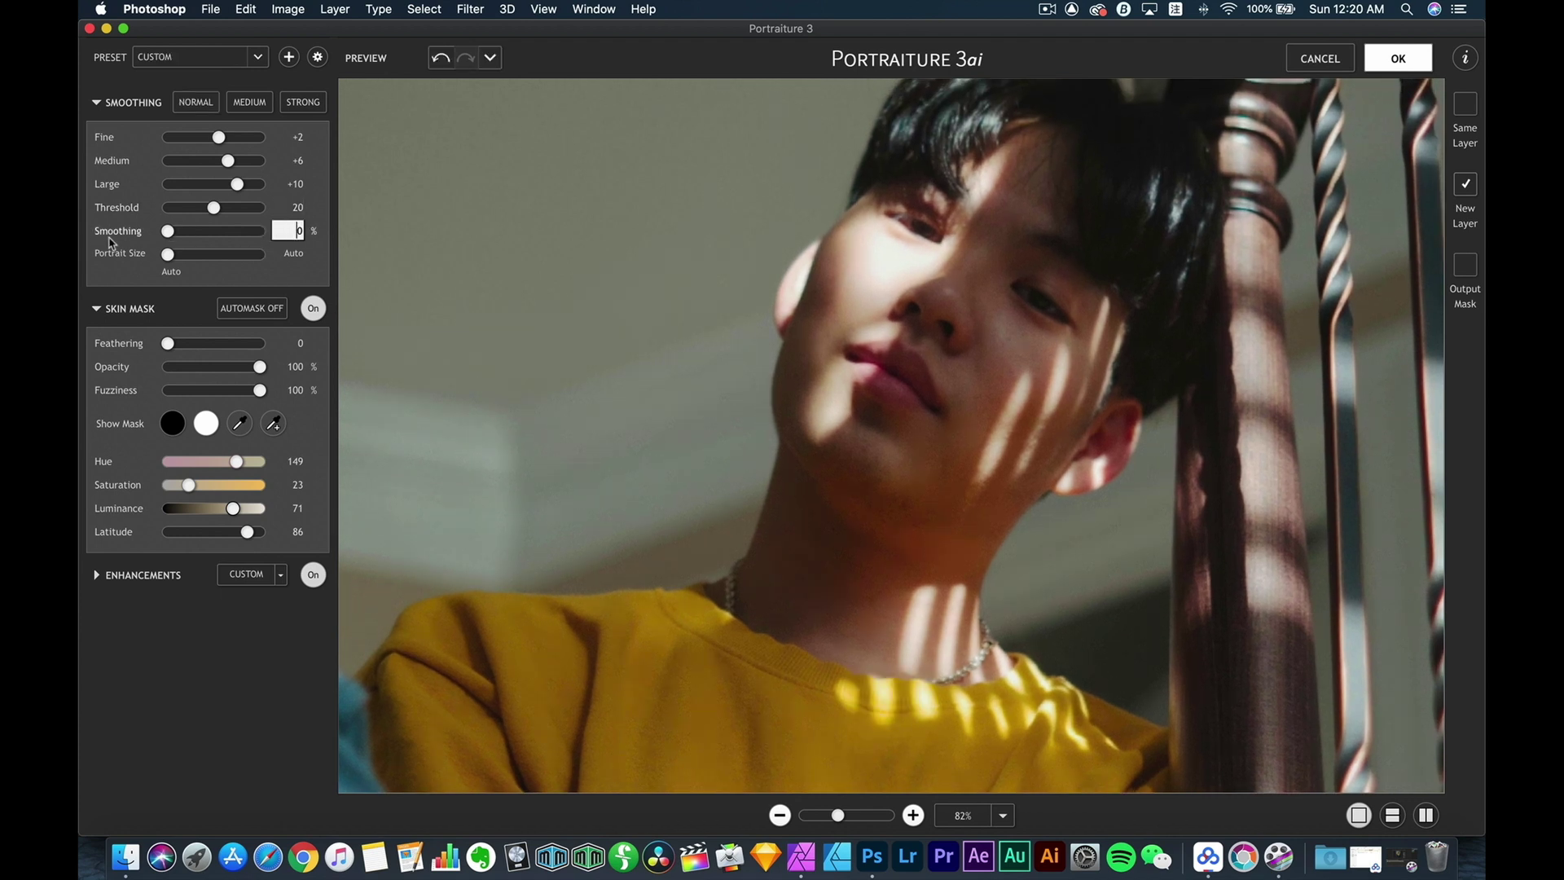
pyautogui.moveTo(167, 231); pyautogui.dragTo(285, 236)
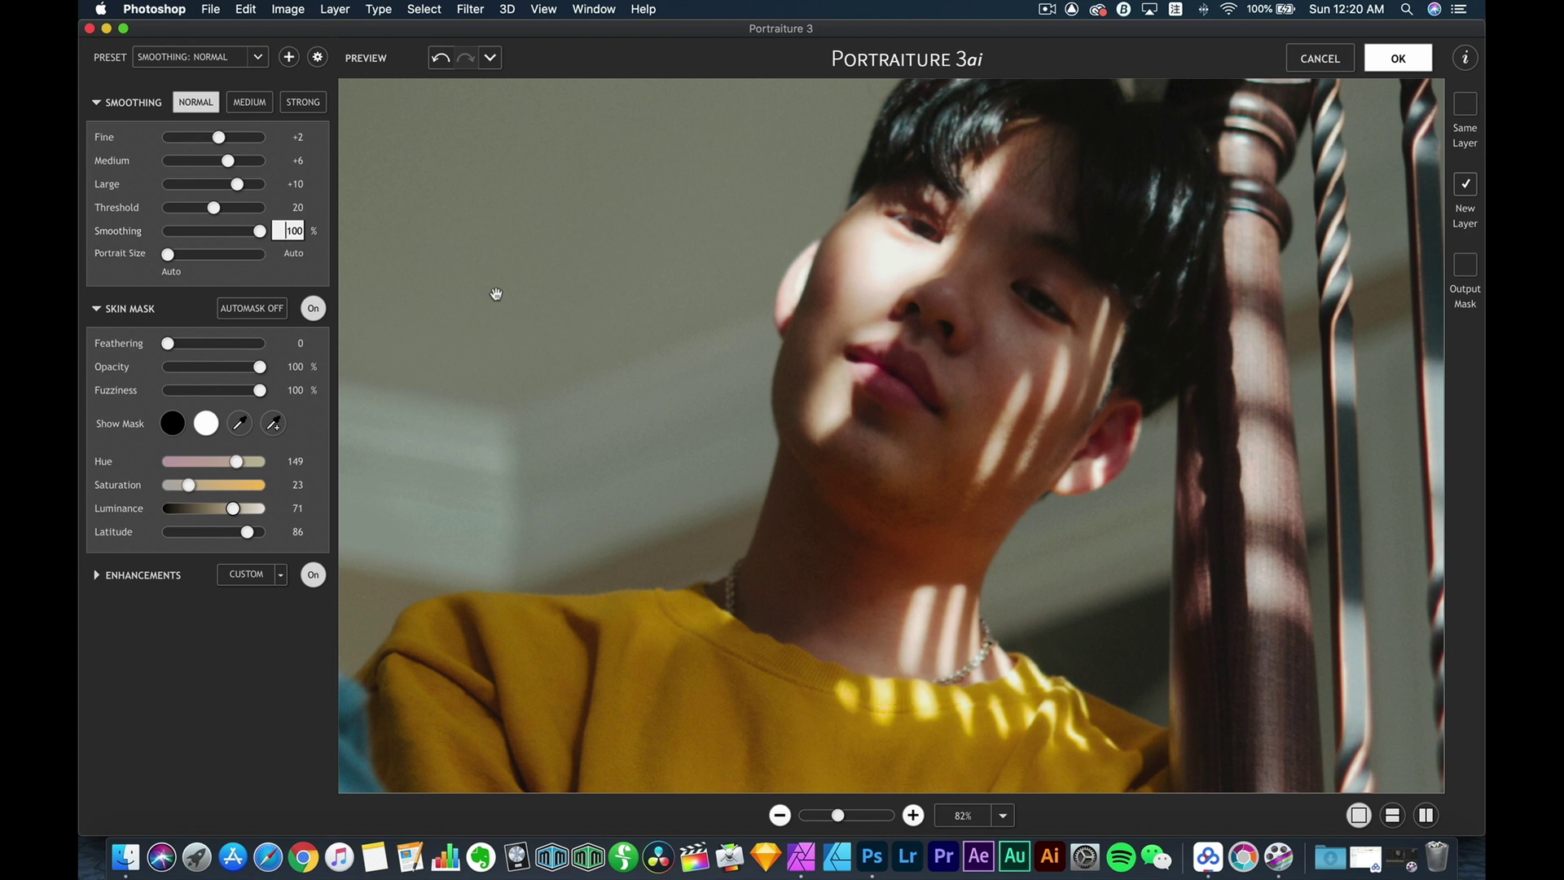
pyautogui.click(1414, 65)
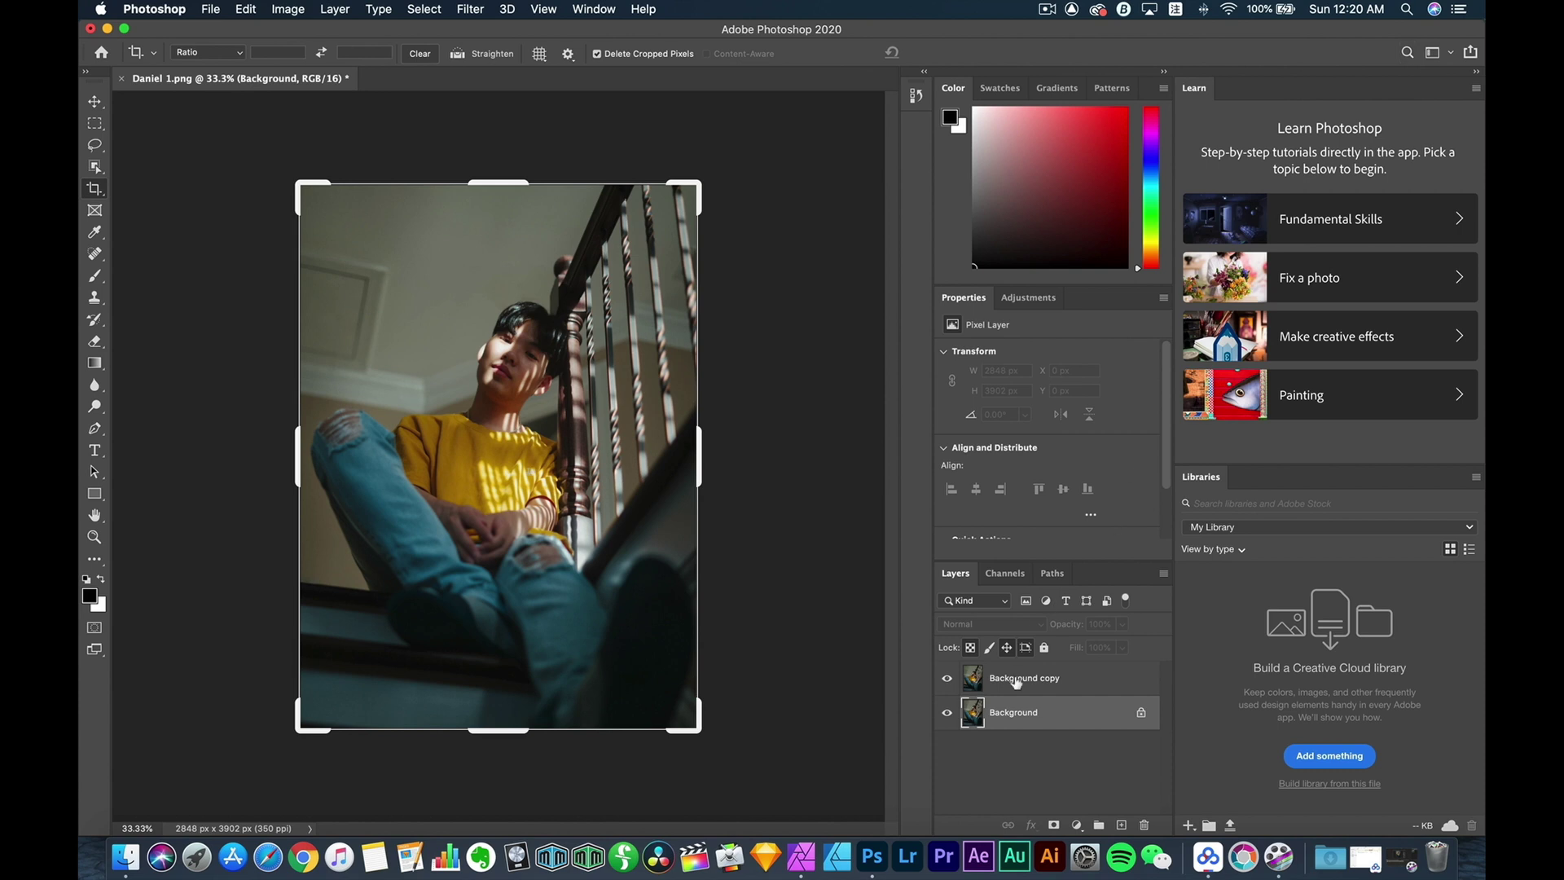
# Rename the Background copy layer to "Skin"
pyautogui.click(1016, 681)
pyautogui.doubleClick(1013, 679)
pyautogui.write('Skin')
pyautogui.press('Return')
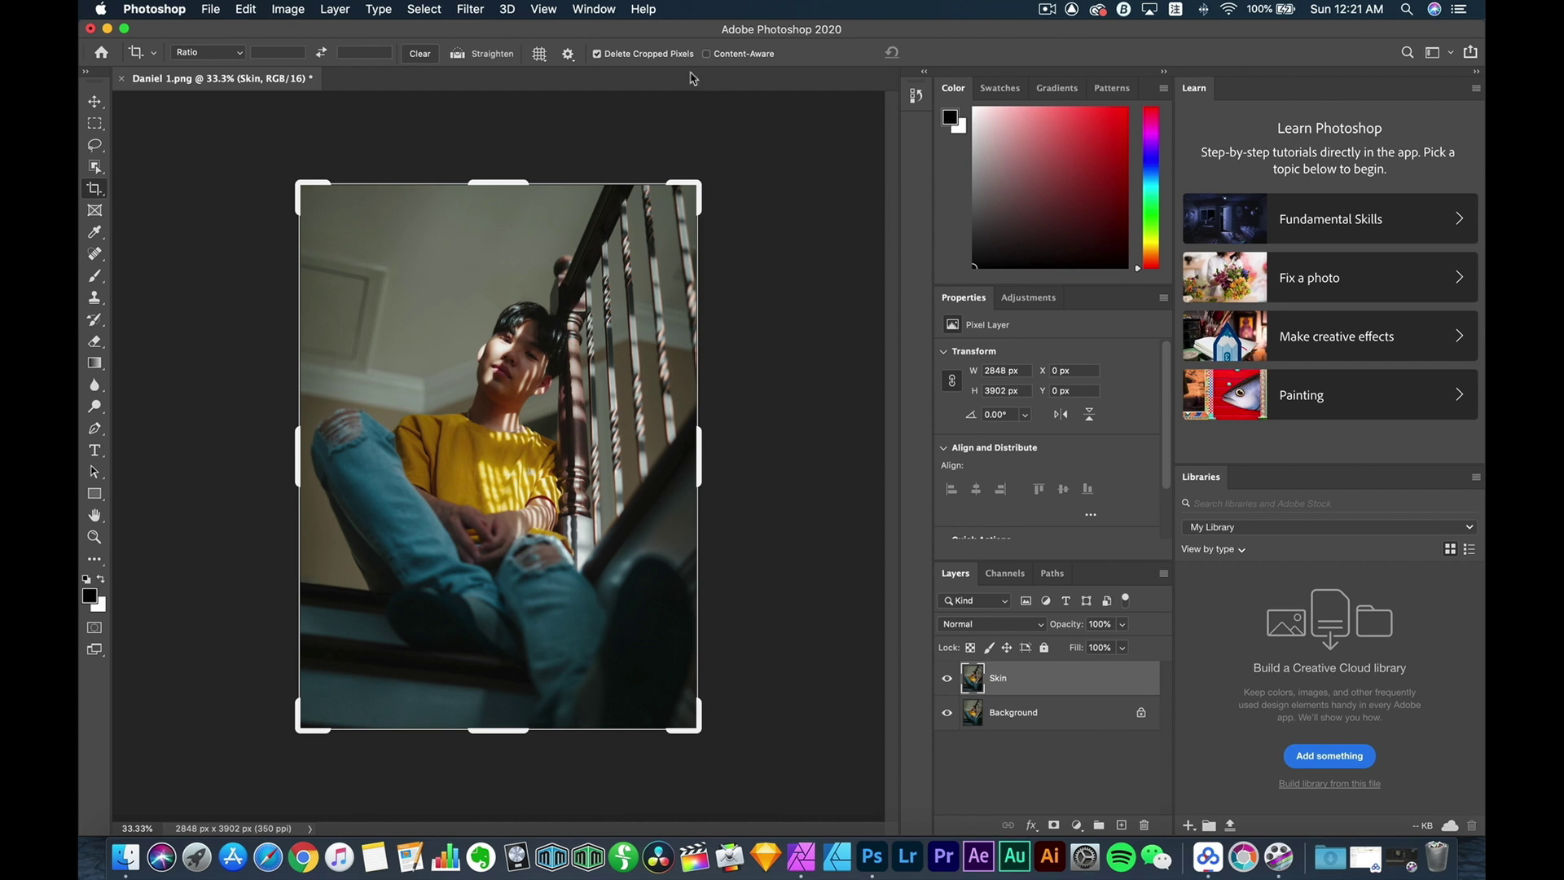
# Open the Skin layer in Alien Skin Exposure X2 and choose the Regular Grain 100% grain preset
pyautogui.click(476, 15)
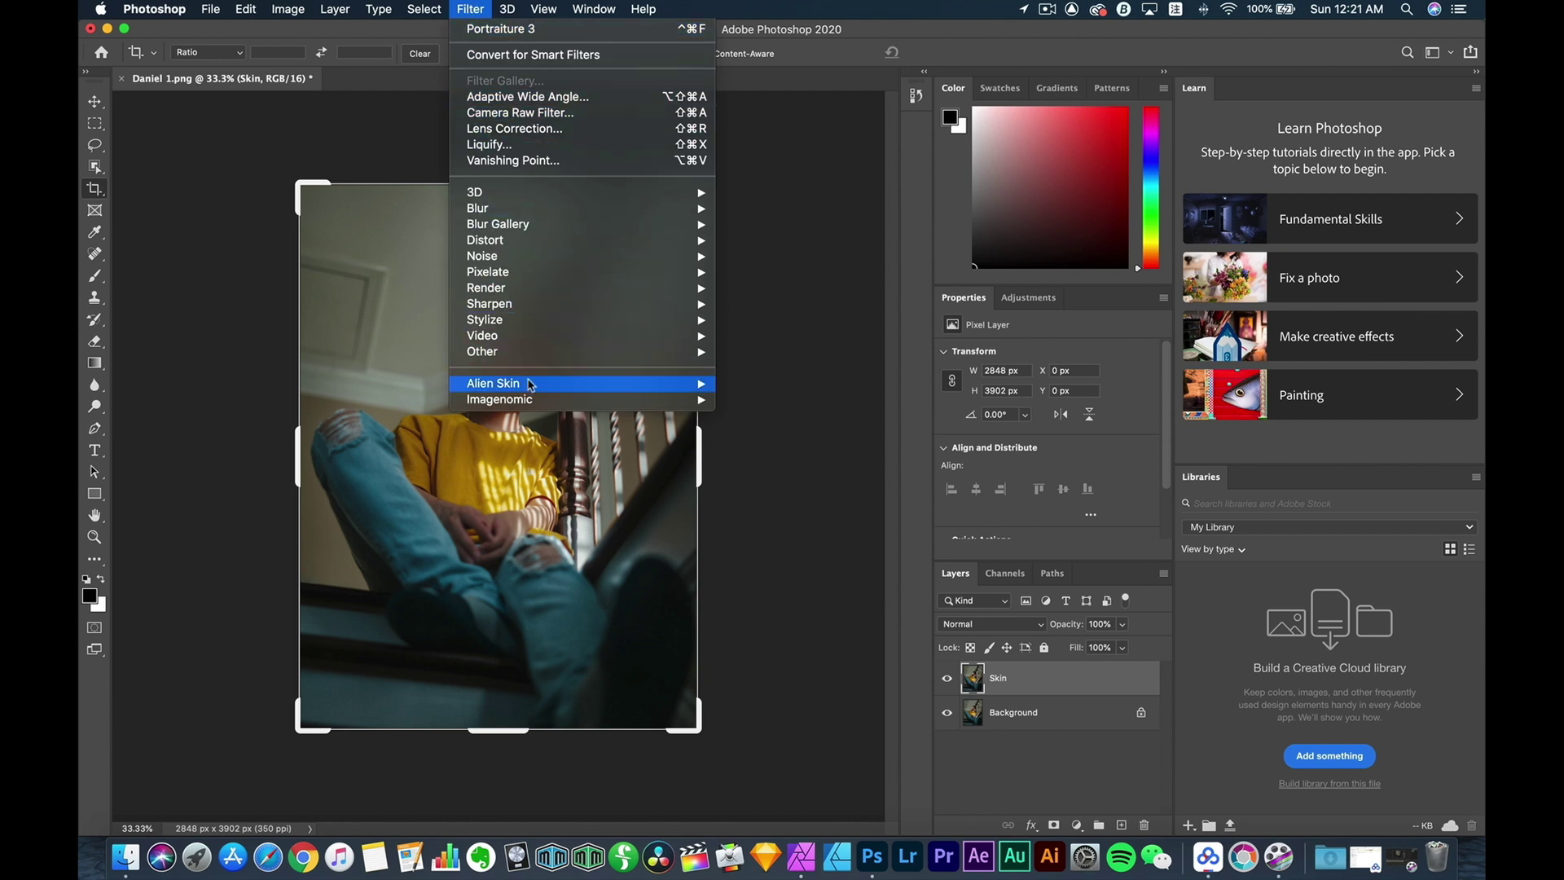
pyautogui.moveTo(531, 384)
pyautogui.click(733, 386)
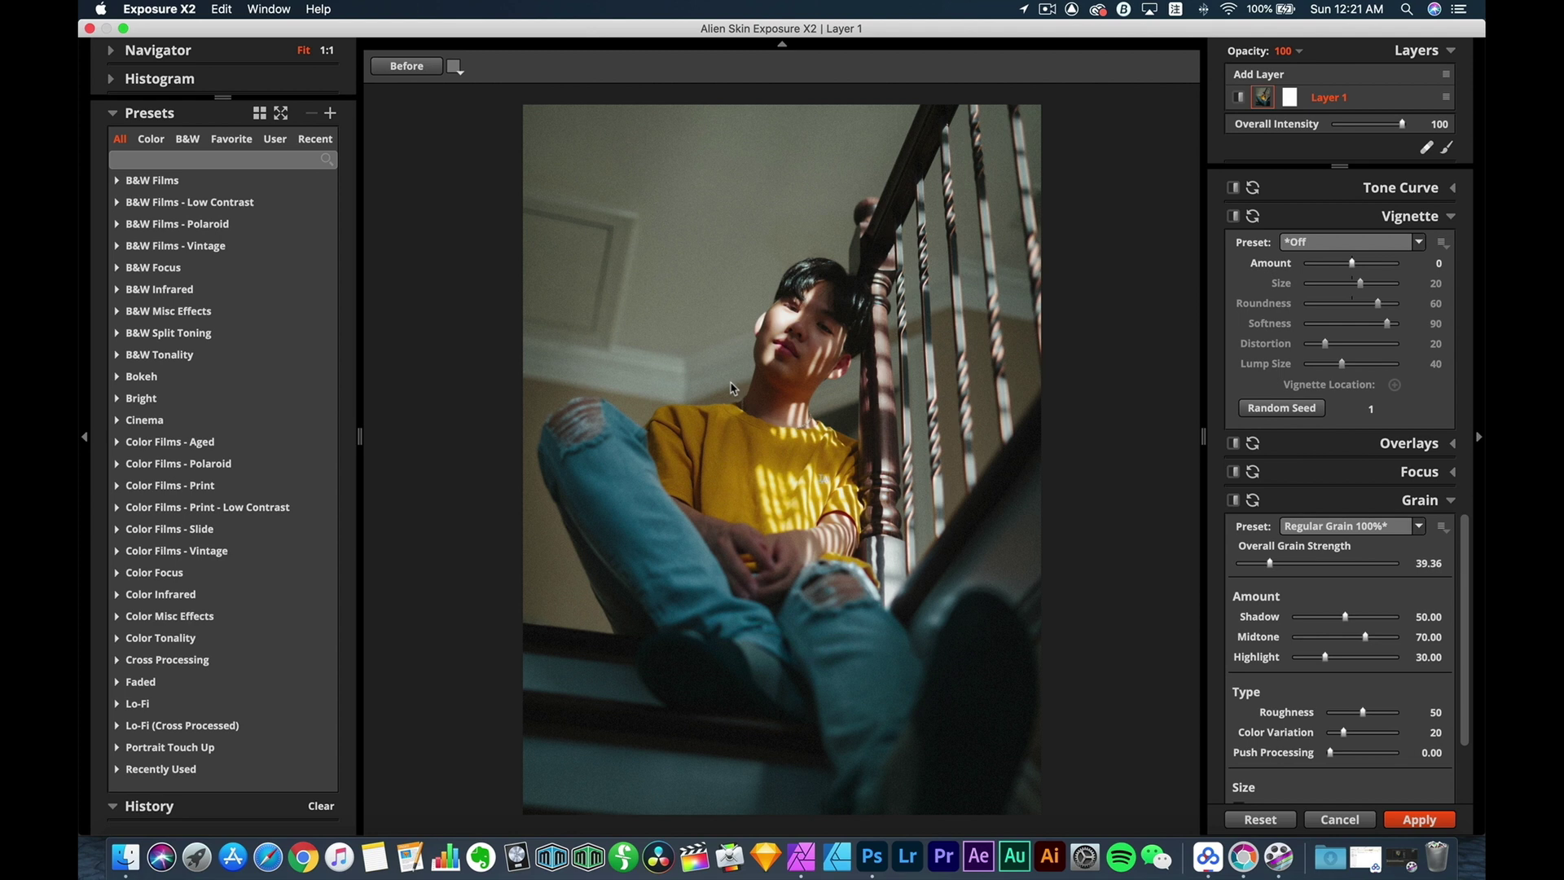
pyautogui.click(1321, 528)
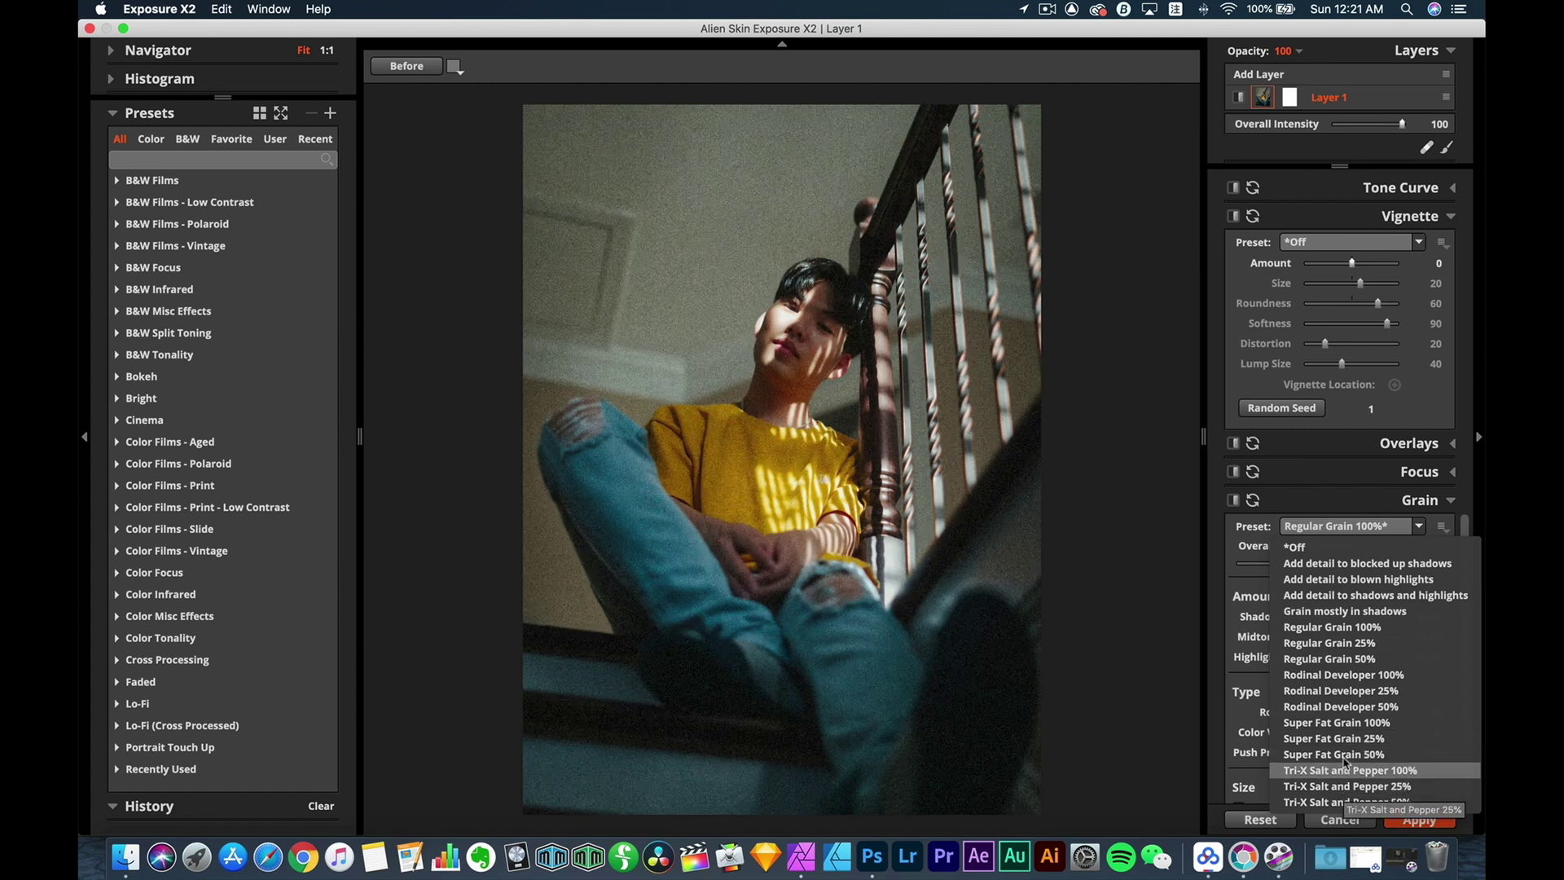
pyautogui.click(1359, 627)
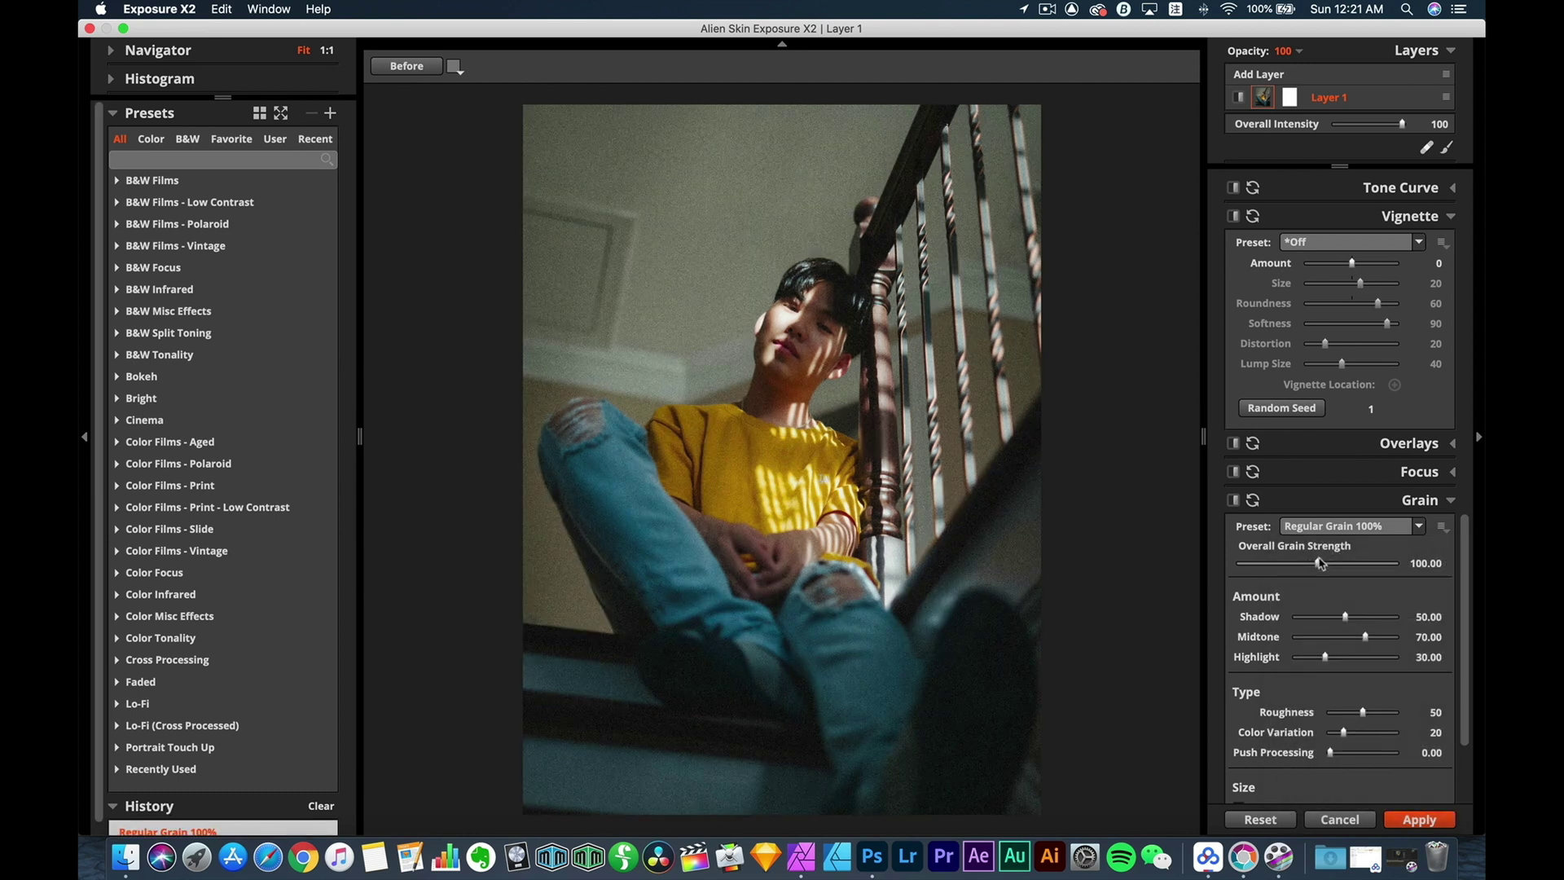
# Set the overall grain strength to 35.11 and apply the film grain to the Skin layer
pyautogui.moveTo(1321, 563); pyautogui.dragTo(1271, 564)
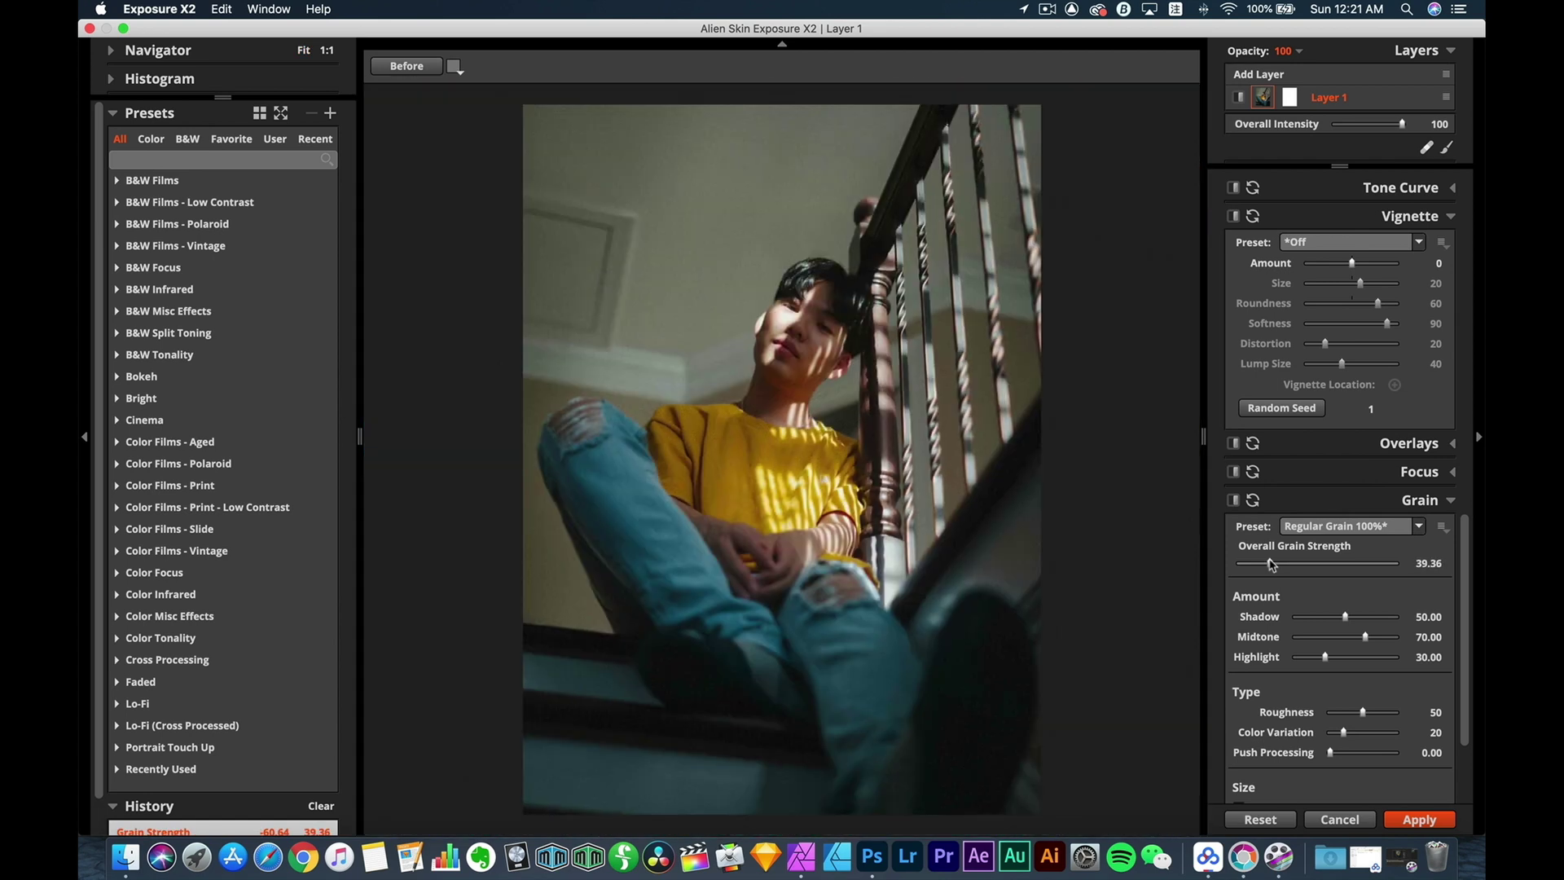
pyautogui.moveTo(1271, 564); pyautogui.dragTo(1264, 567)
pyautogui.moveTo(1264, 565); pyautogui.dragTo(1267, 567)
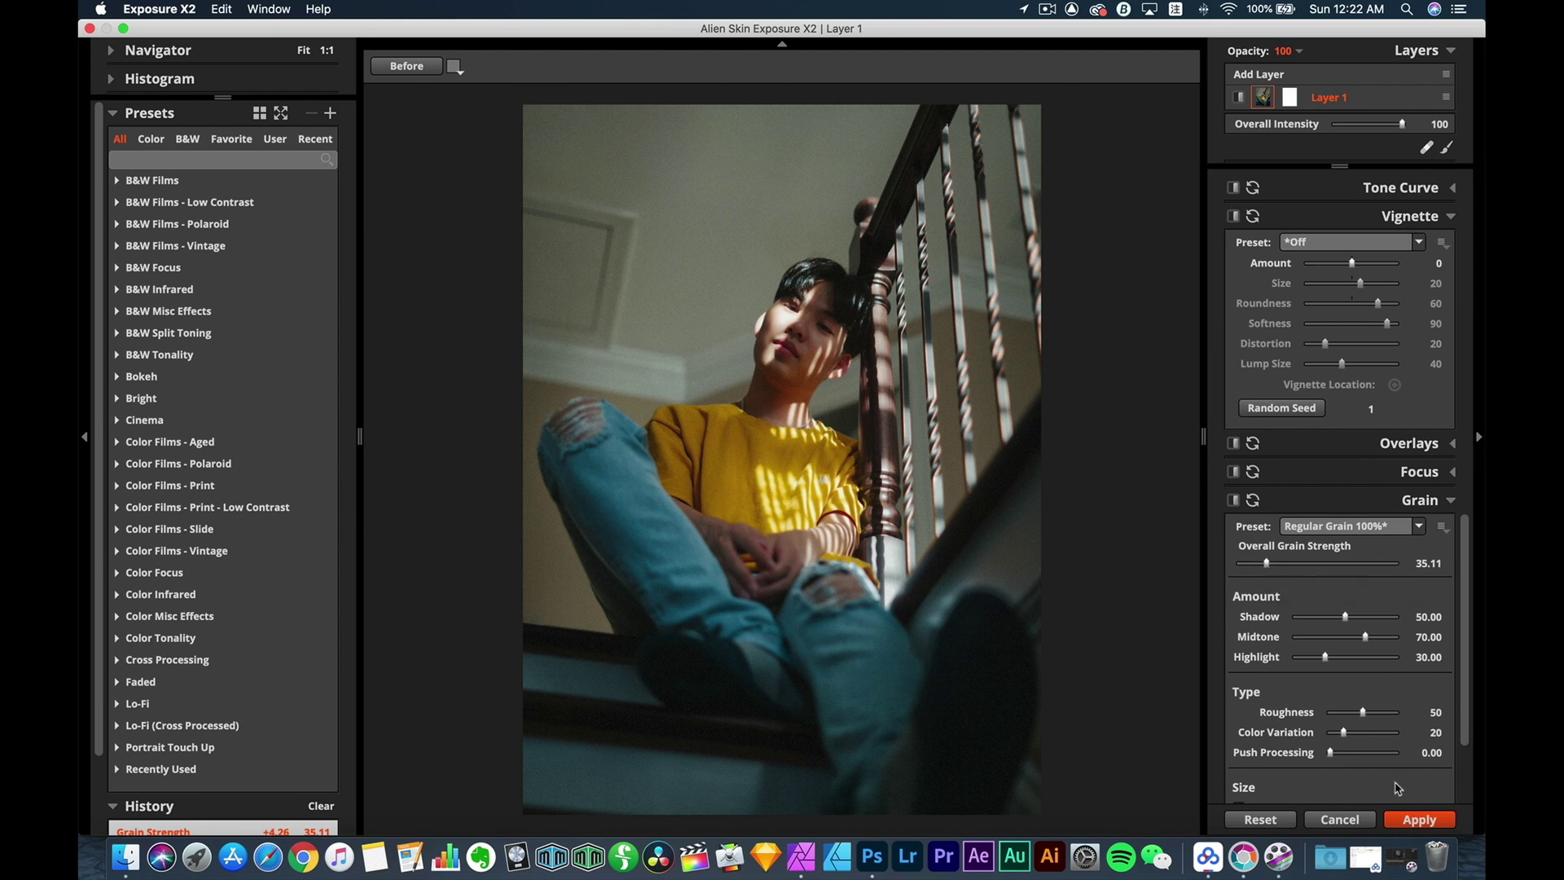
pyautogui.click(1414, 818)
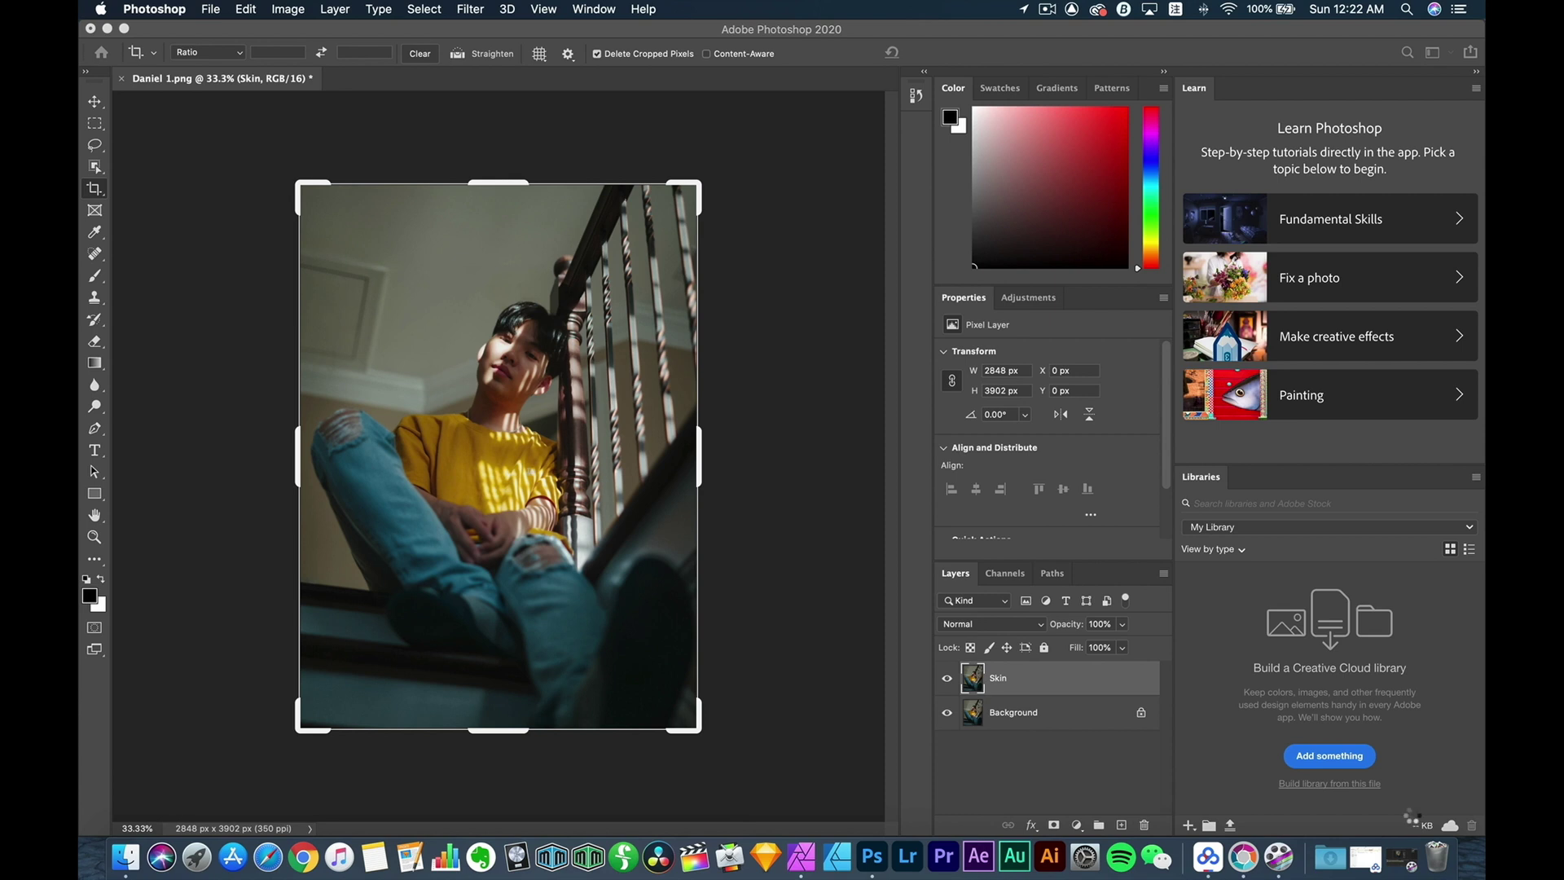